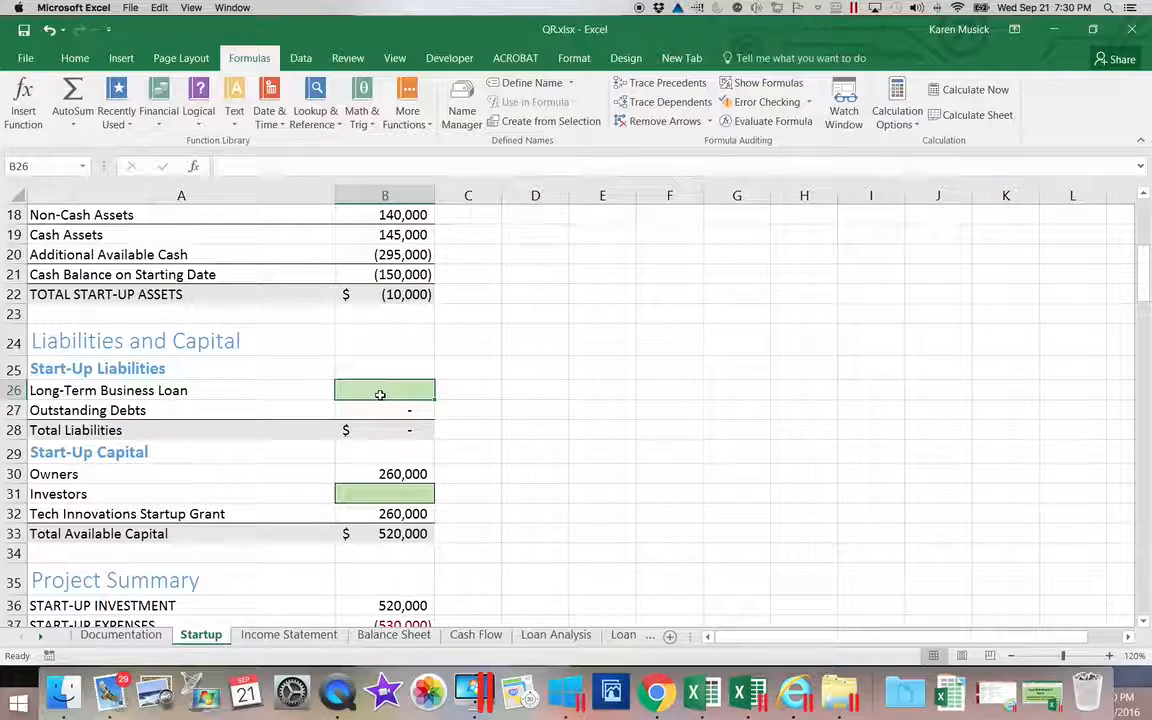
Enter 400,000 as the Startup sheet's Long-Term Business Loan in B26.
type("400,00")
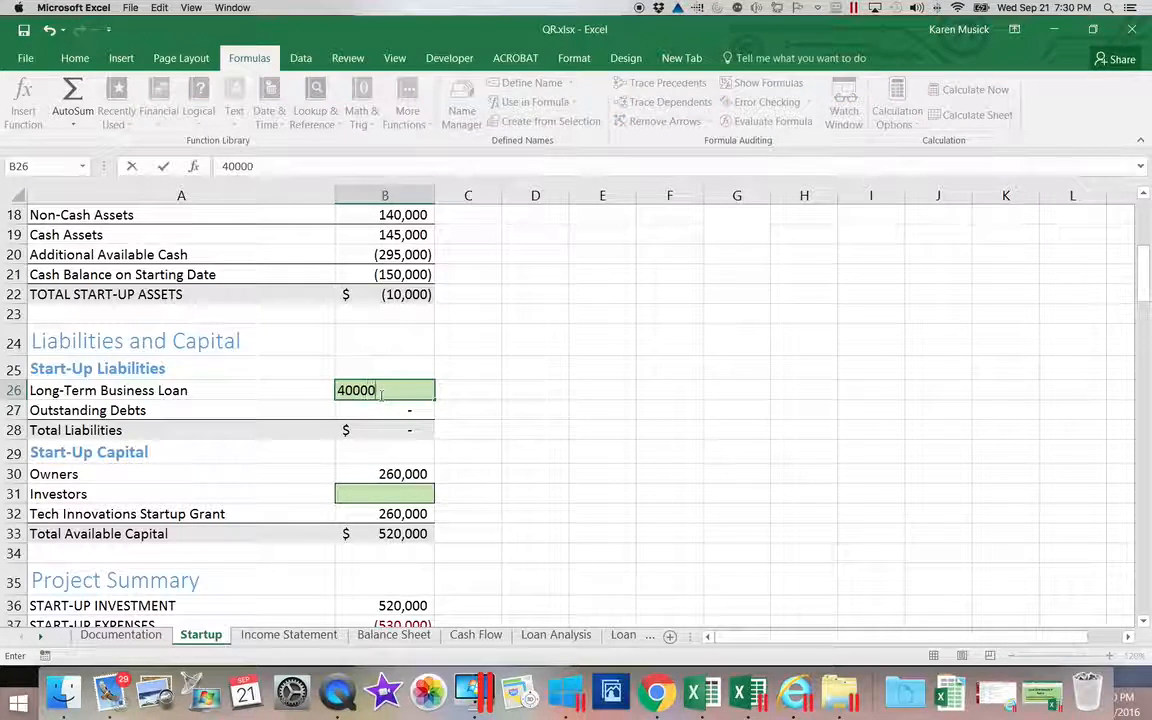
type("0")
key("Return")
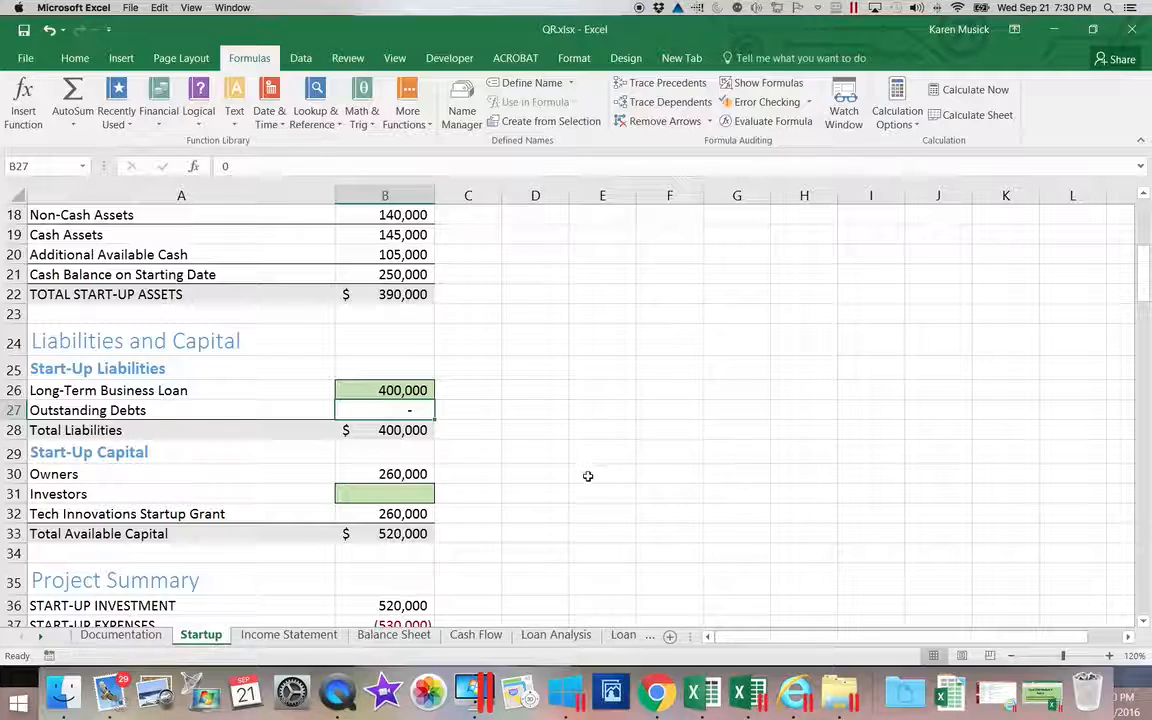
Link the Loan Schedule's Loan (PV) cell A5 to Startup!B26 so it shows $400,000.
left_click(626, 636)
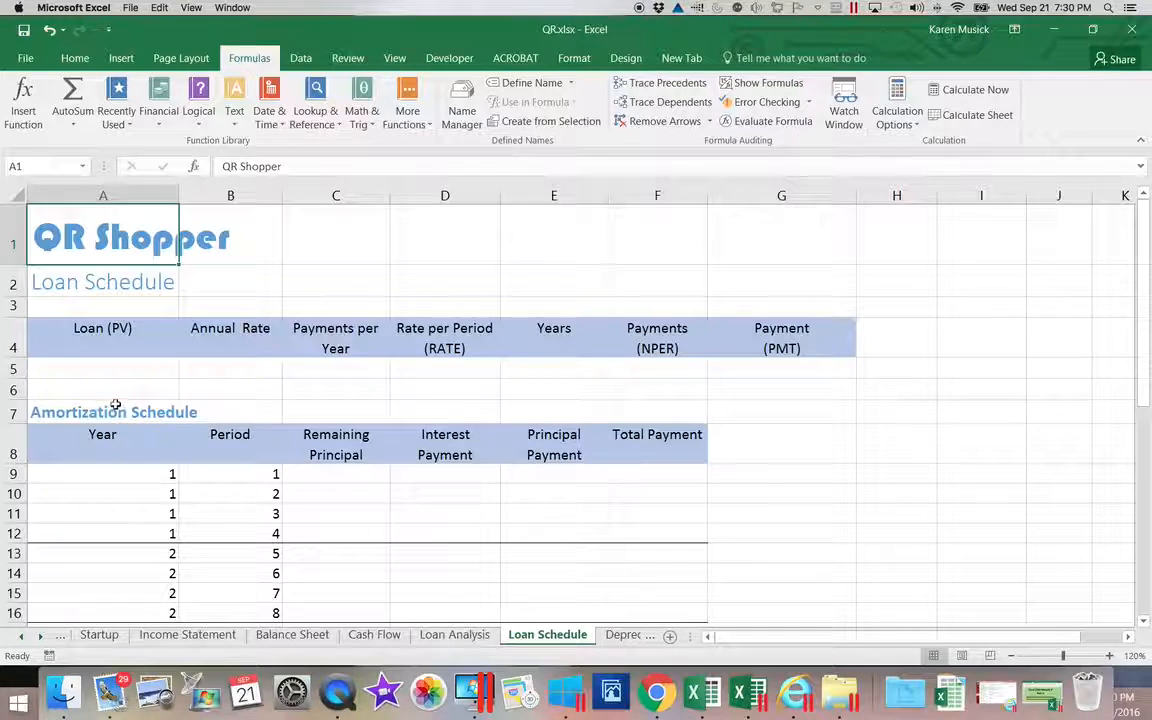
left_click(112, 370)
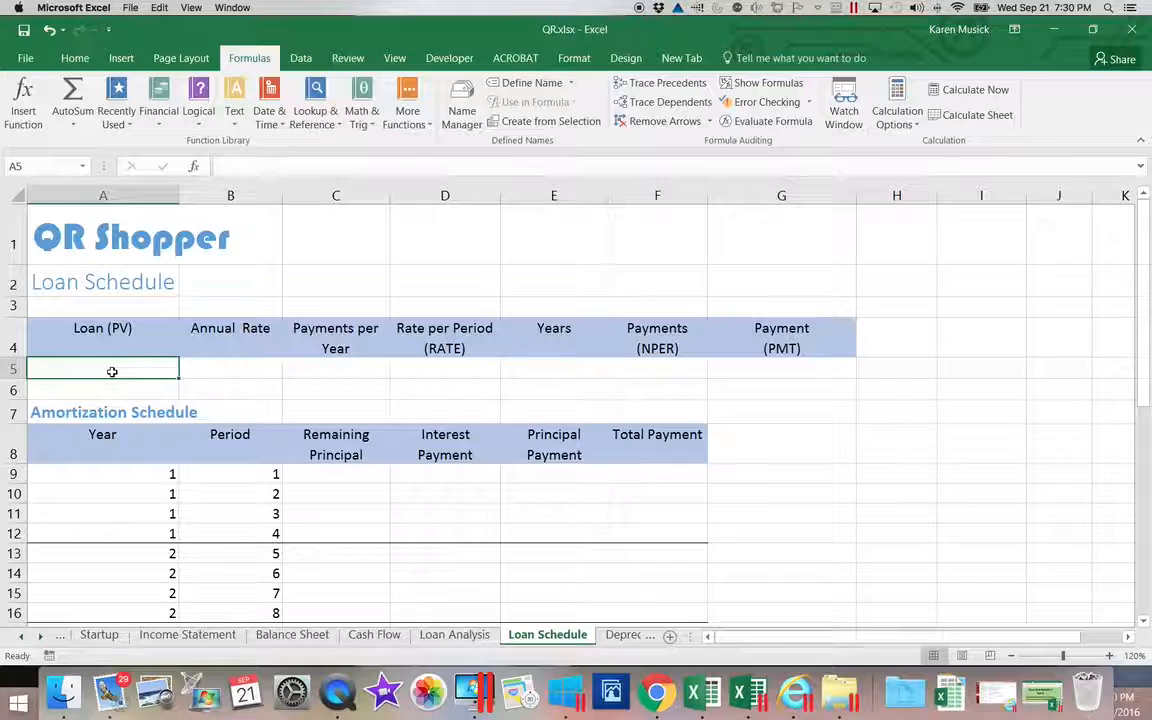
type("=")
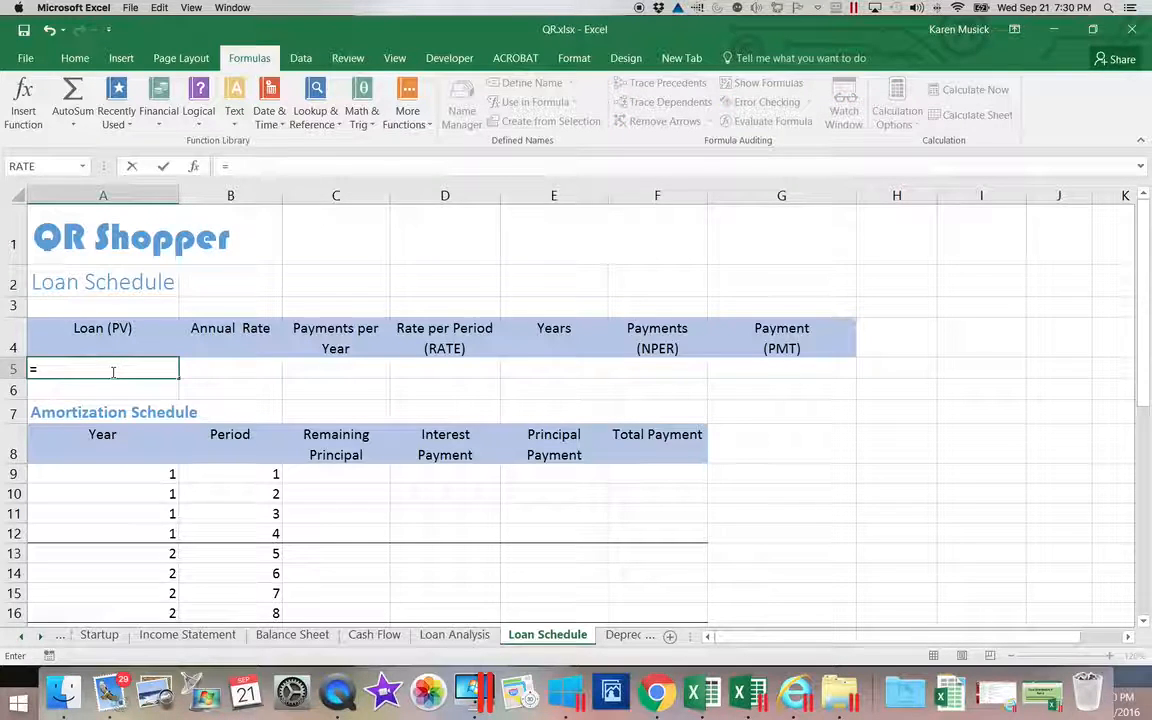
left_click(106, 634)
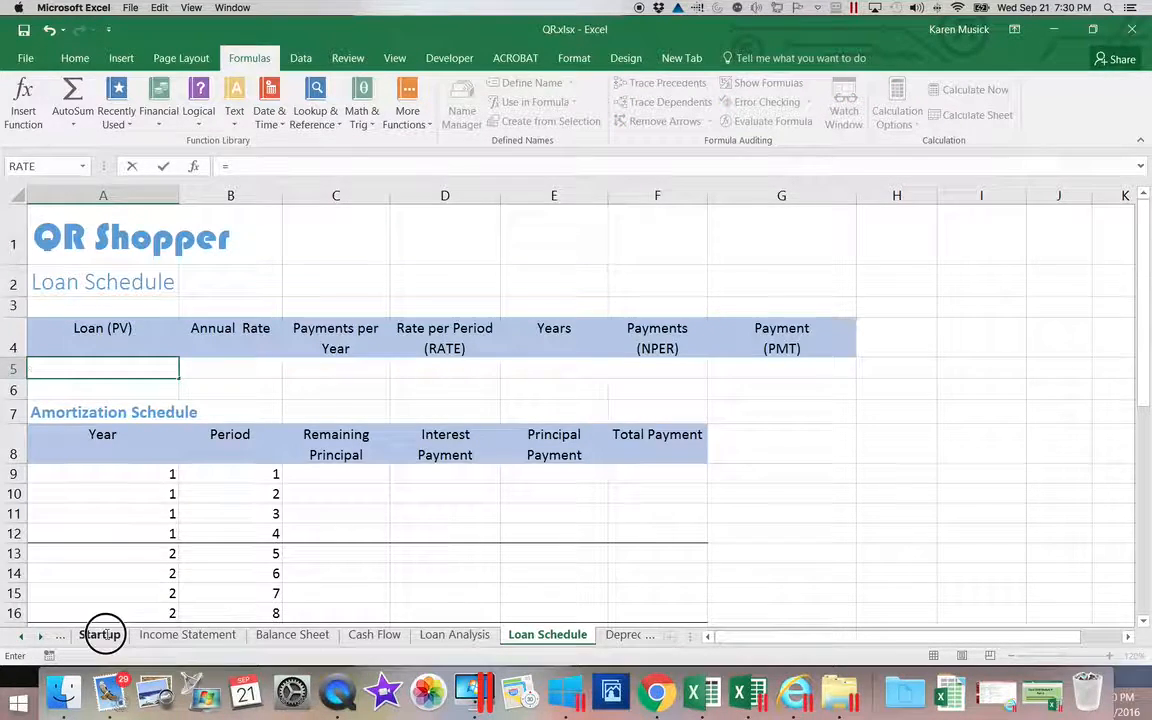
left_click(379, 392)
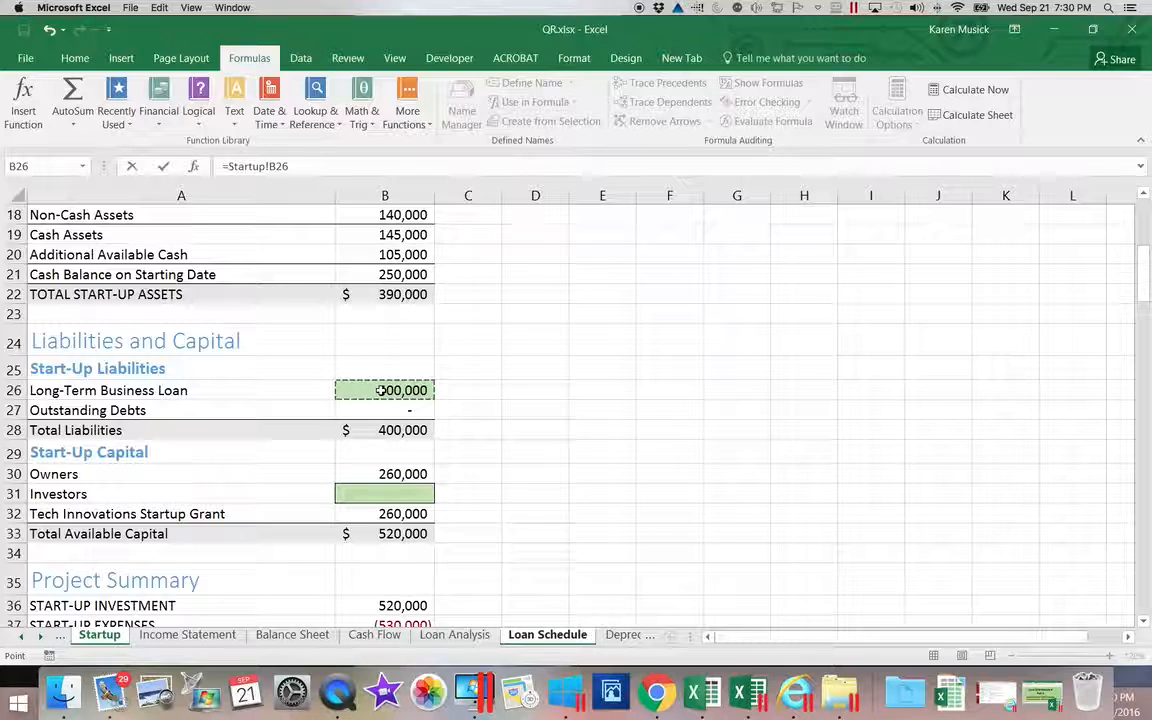
key("Return")
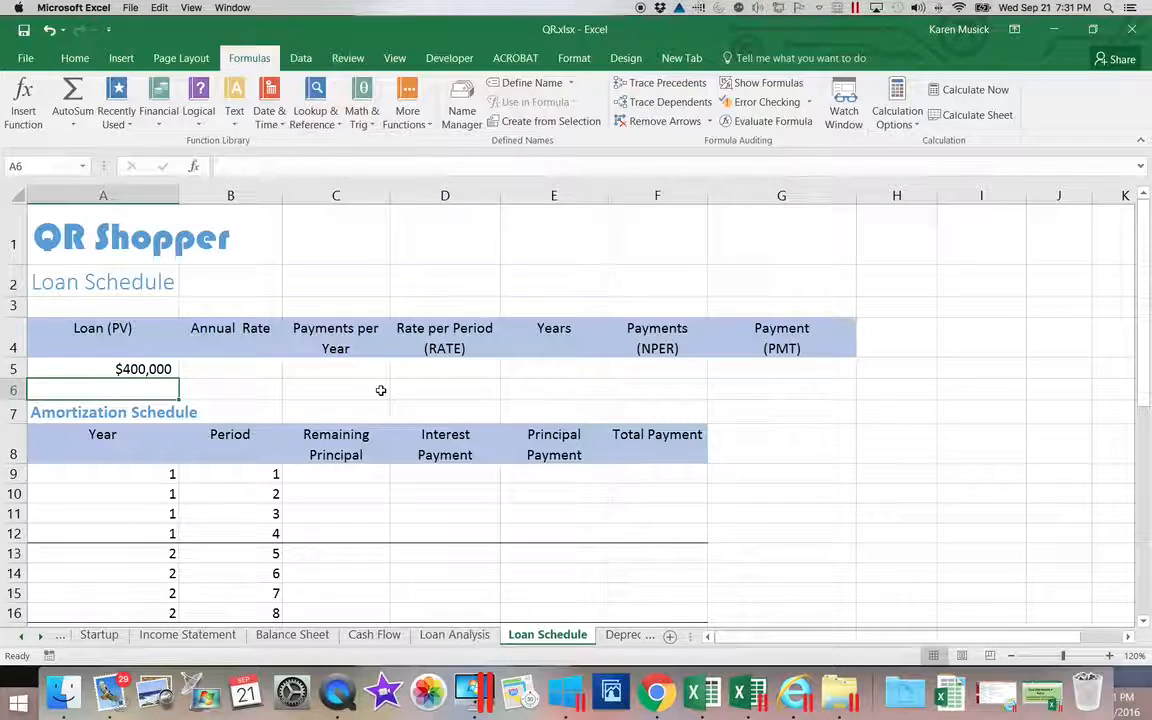
Enter a 5% annual rate in B5 and 4 payments per year in C5.
left_click(229, 364)
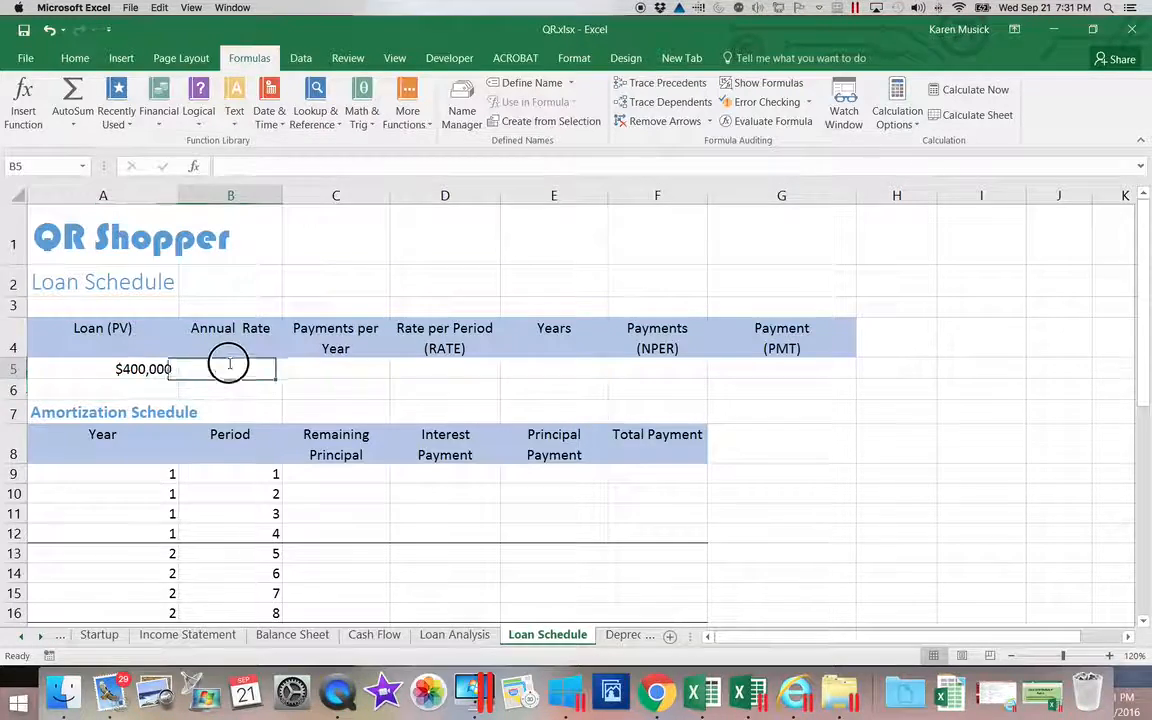
type("5%")
key("Return")
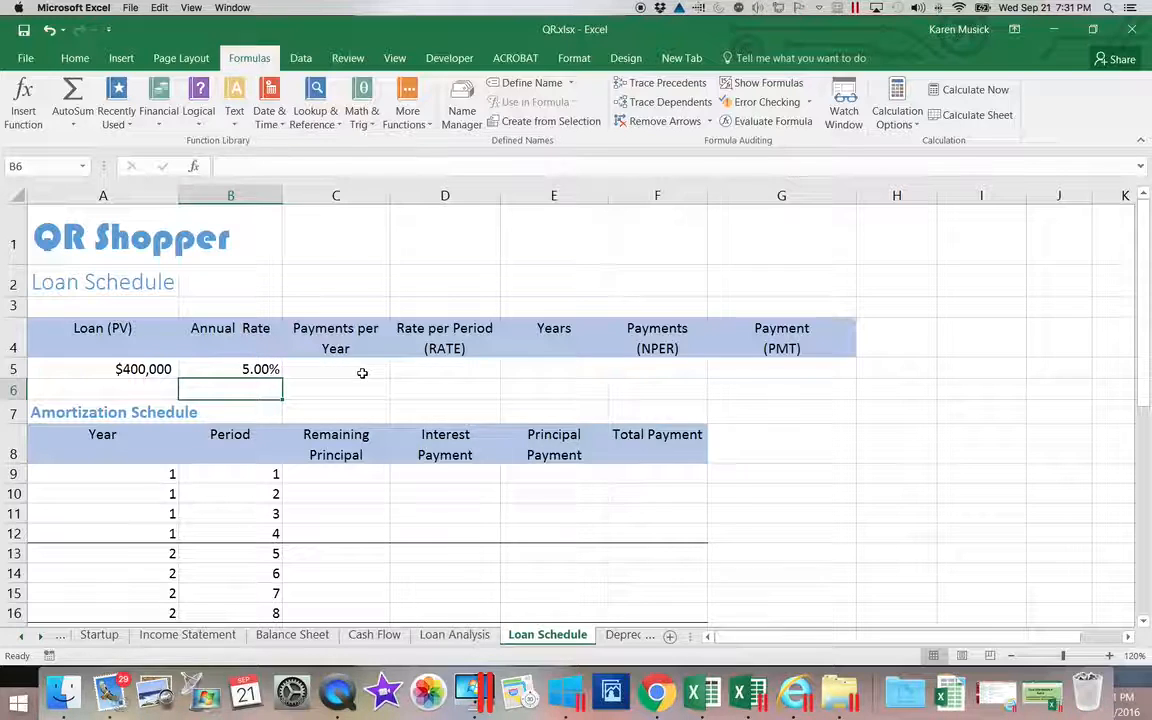
left_click(362, 371)
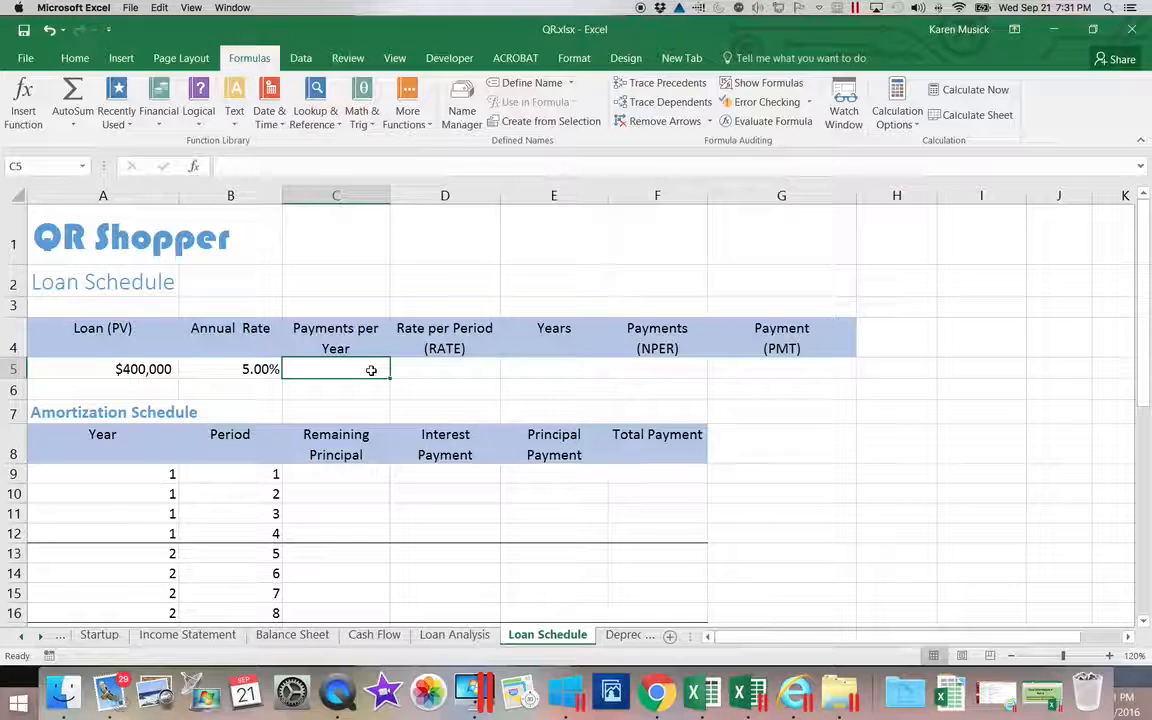
type("4")
key("Return")
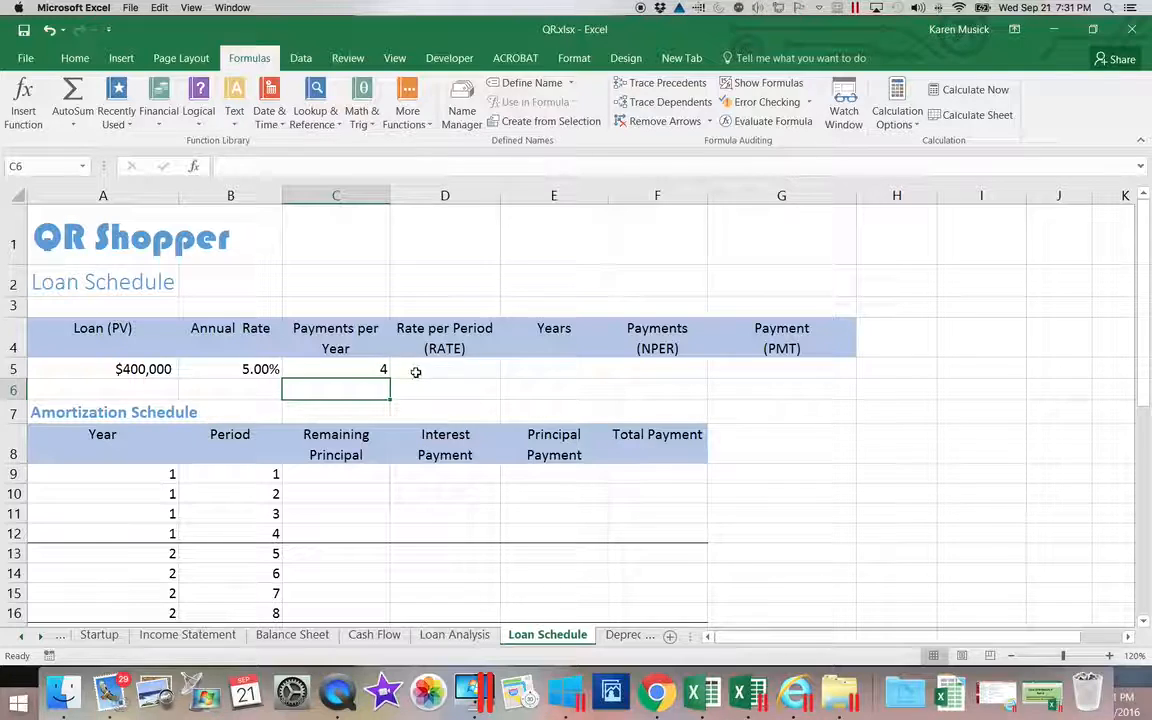
Compute the 1.25% rate per period in D5 with =B5/C5.
left_click(416, 372)
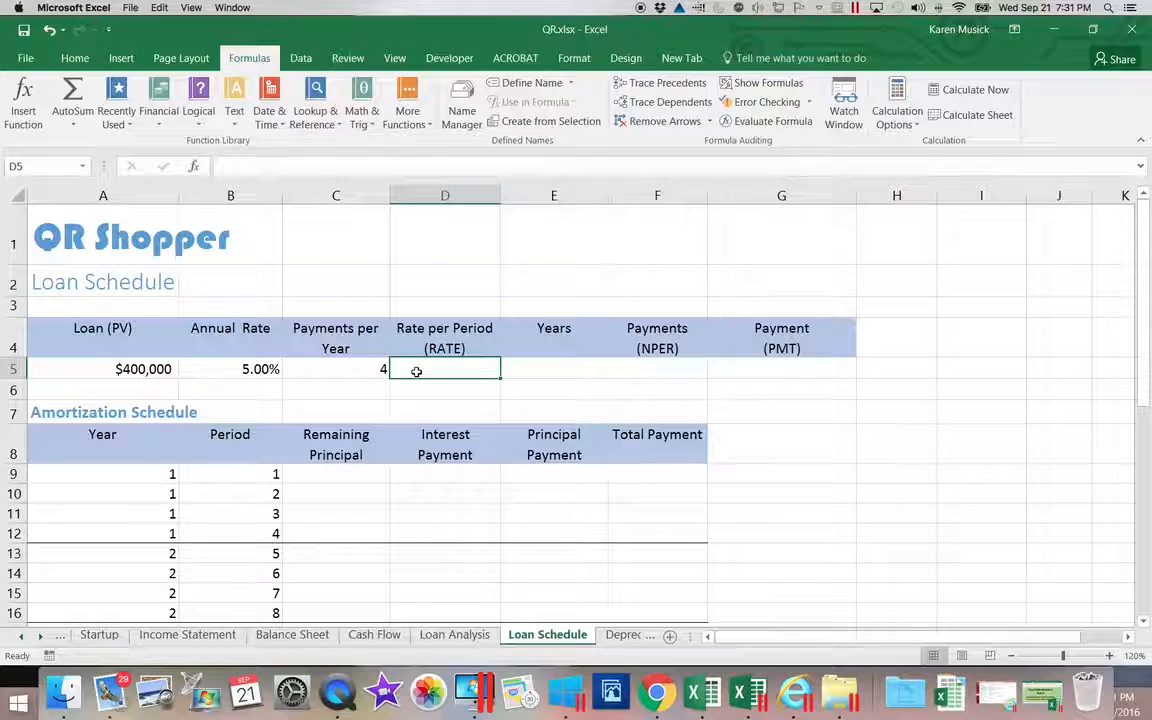
type("=")
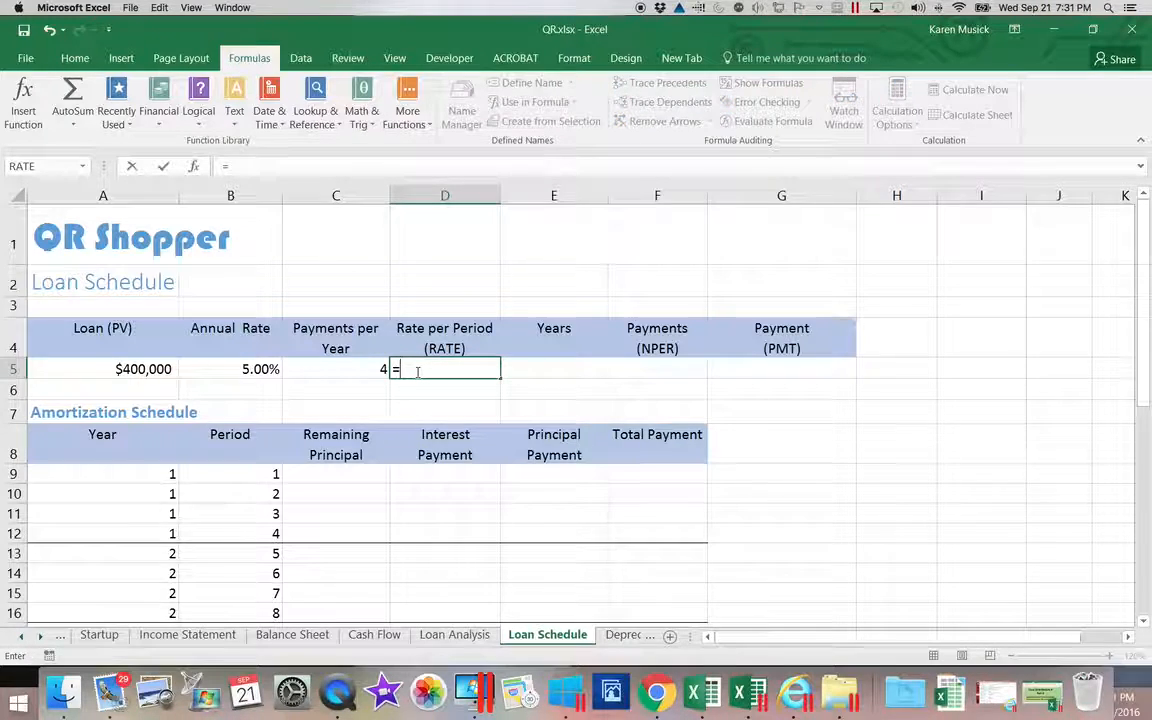
left_click(265, 370)
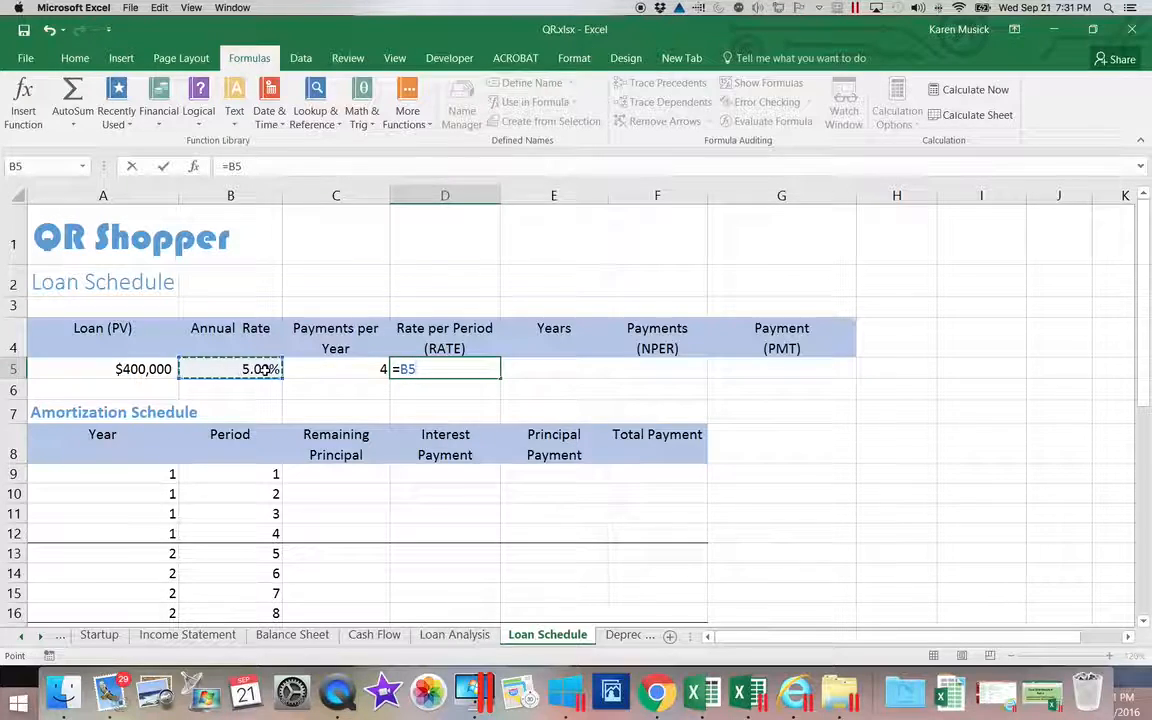
type("/")
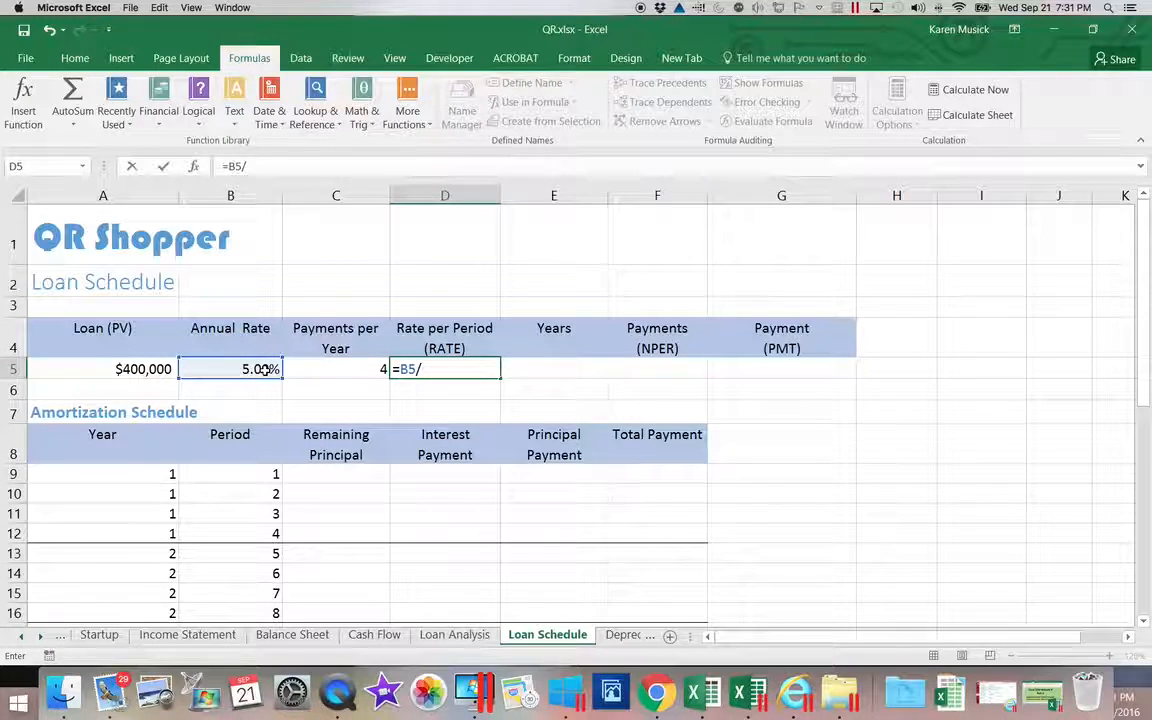
left_click(309, 371)
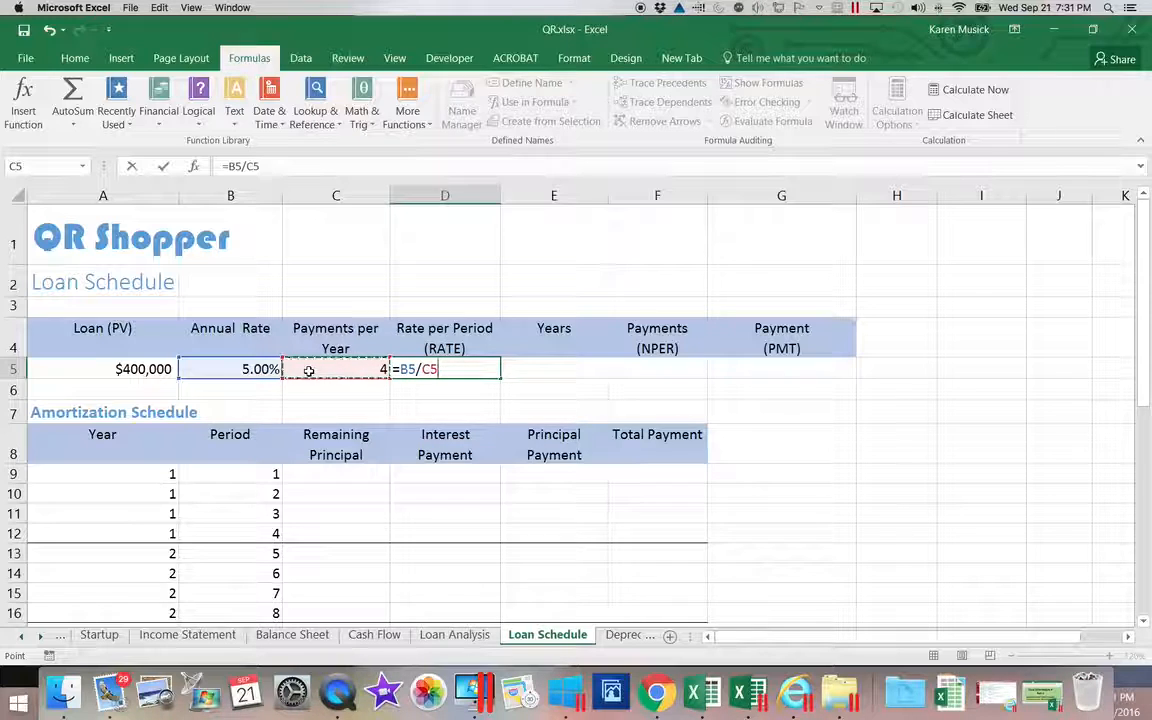
key("ctrl+Return")
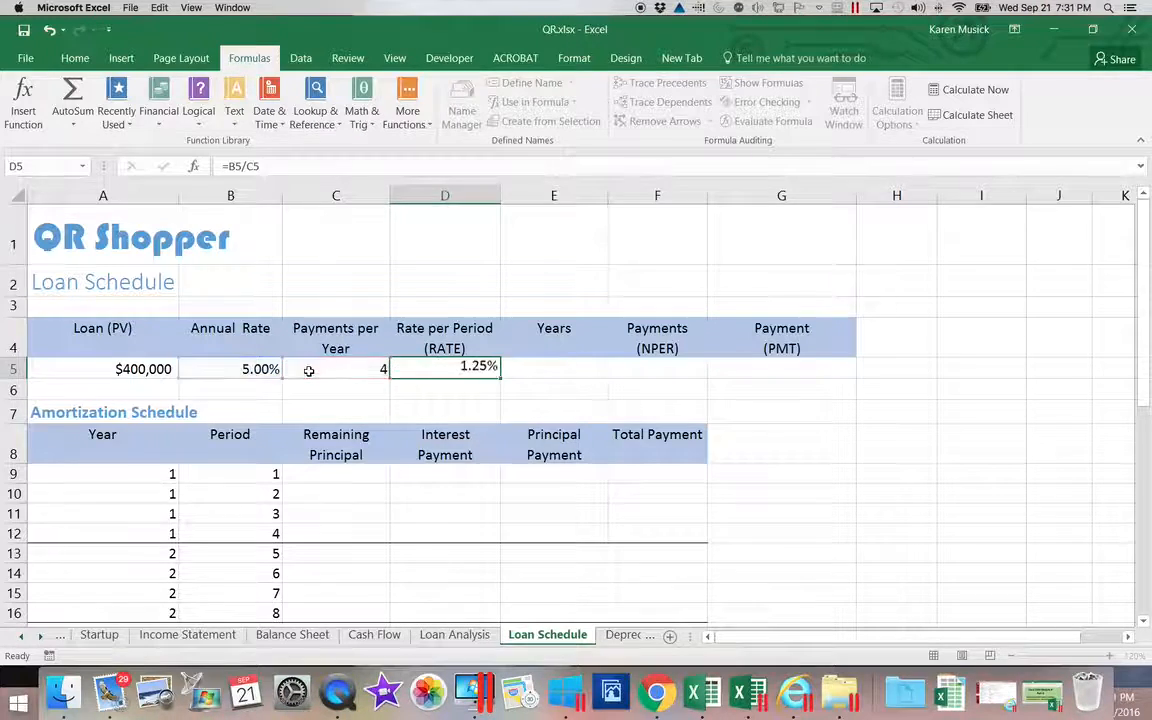
key("Return")
left_click(546, 368)
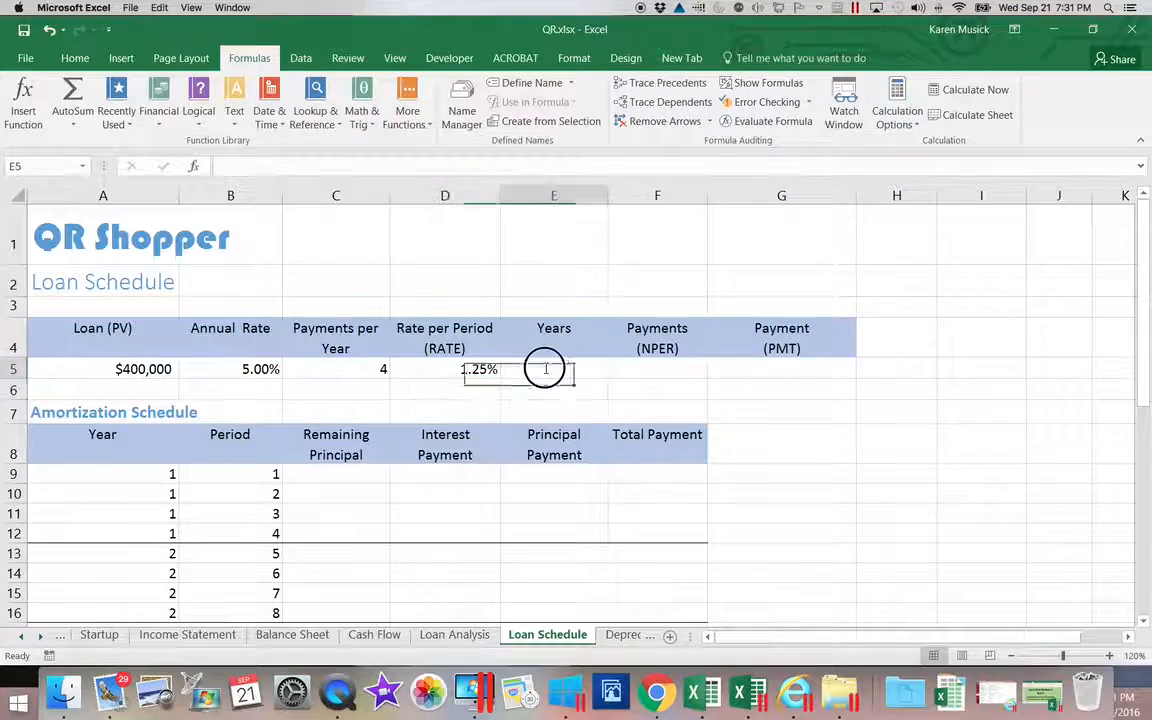
Enter 5 years in E5 and compute 20 payments in F5 with =E5*C5.
type("5")
key("Return")
scroll(555, 368, "right", 3)
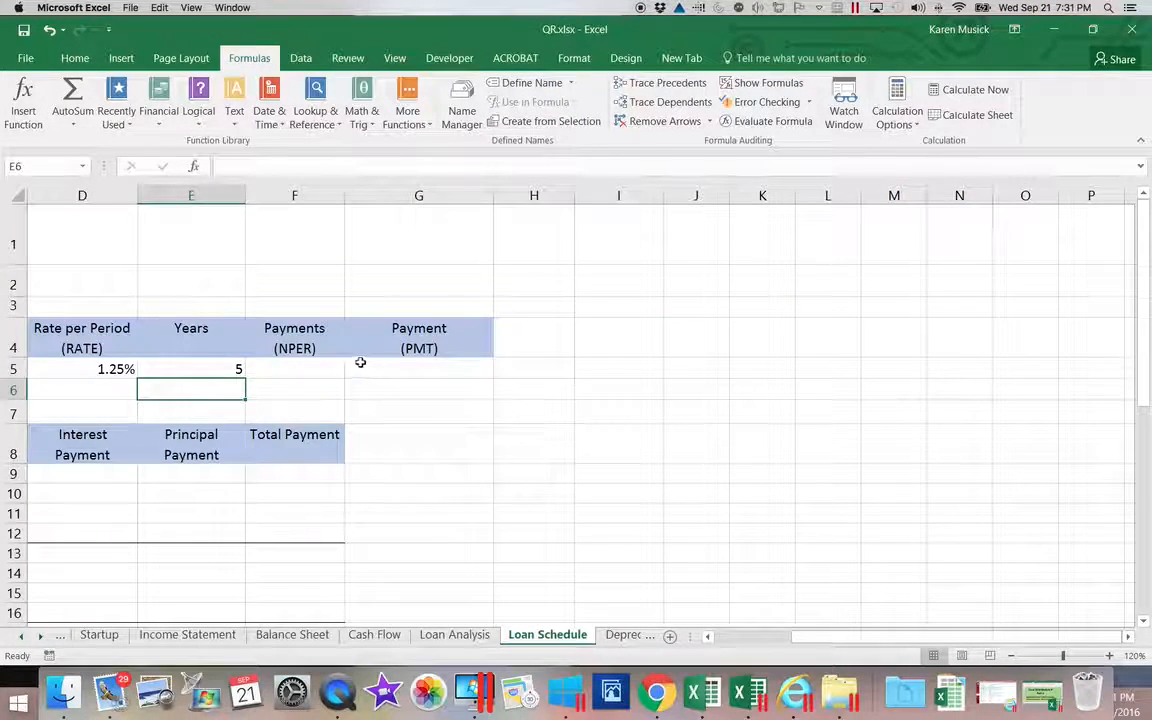
left_click(329, 368)
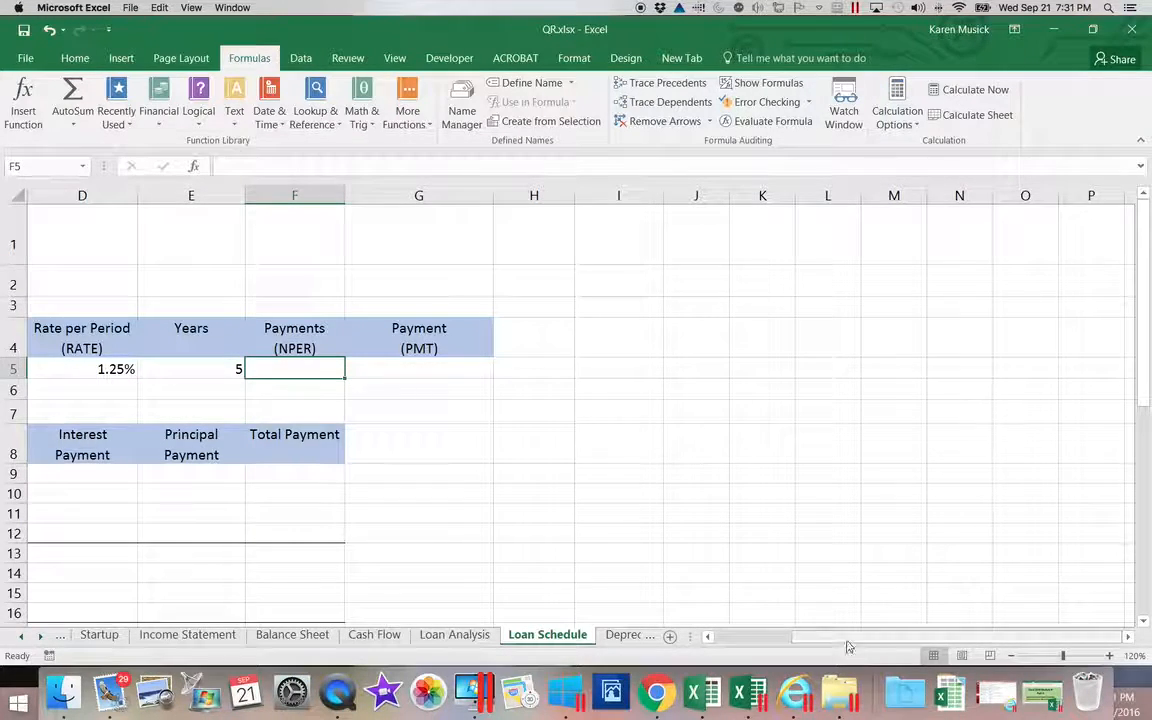
left_click_drag(848, 638, 761, 635)
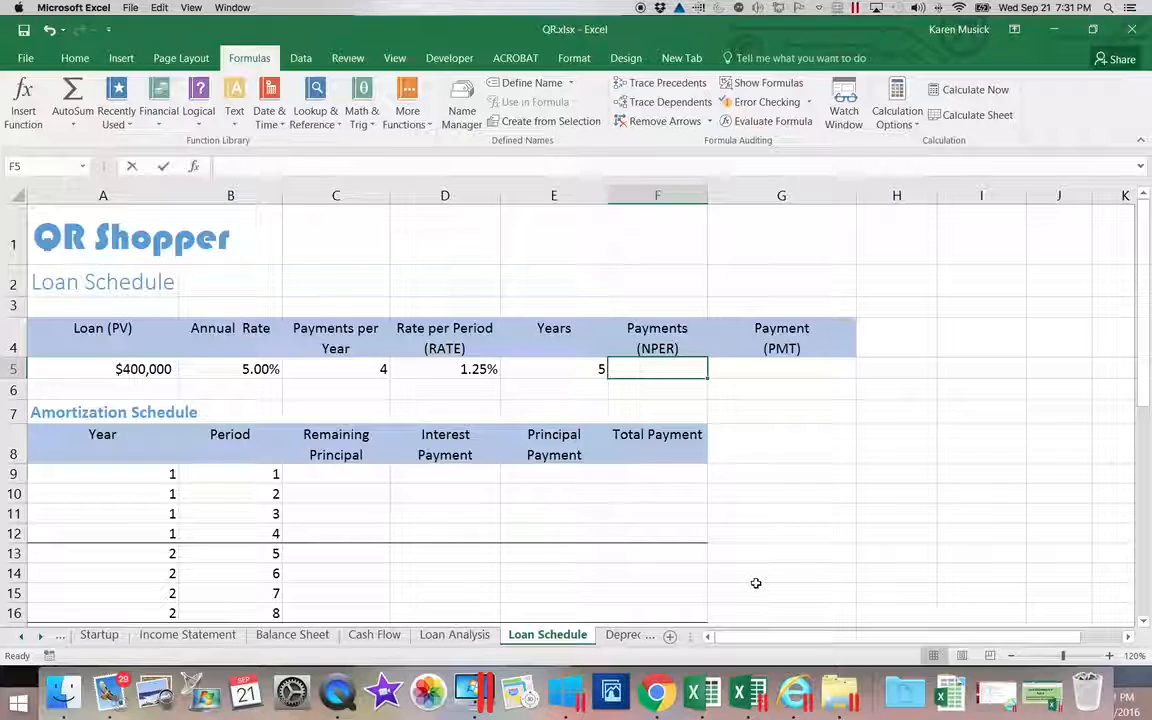
type("=")
left_click(572, 368)
type("*")
left_click(354, 369)
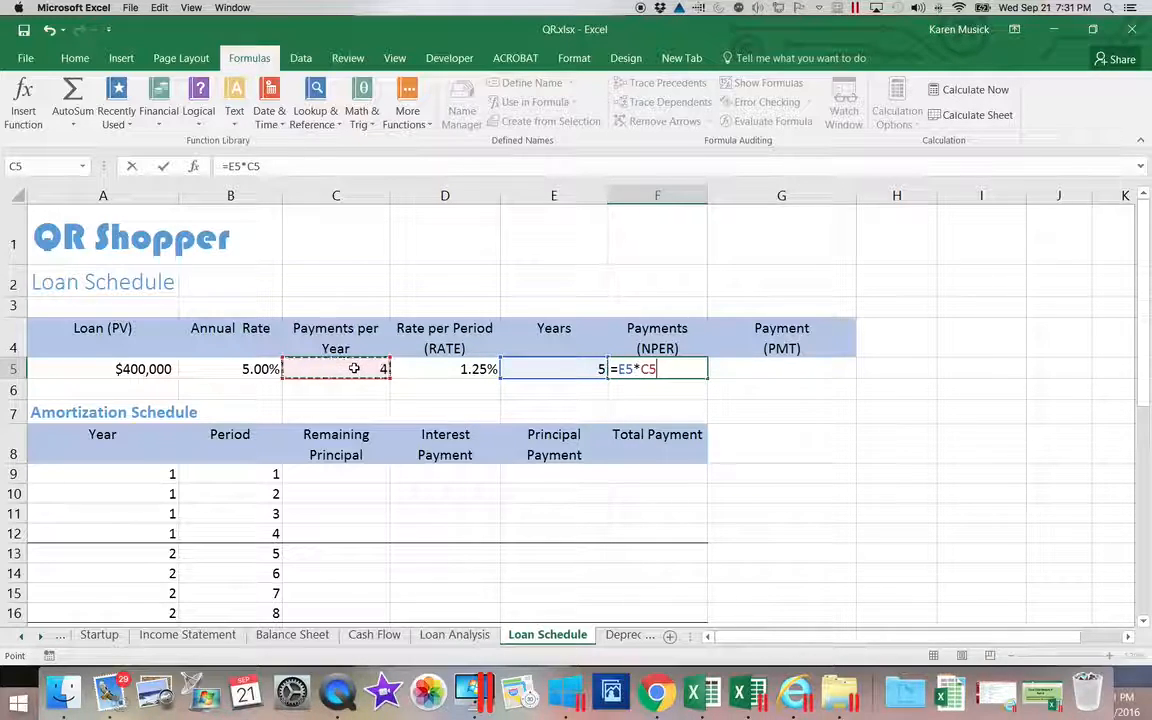
key("Return")
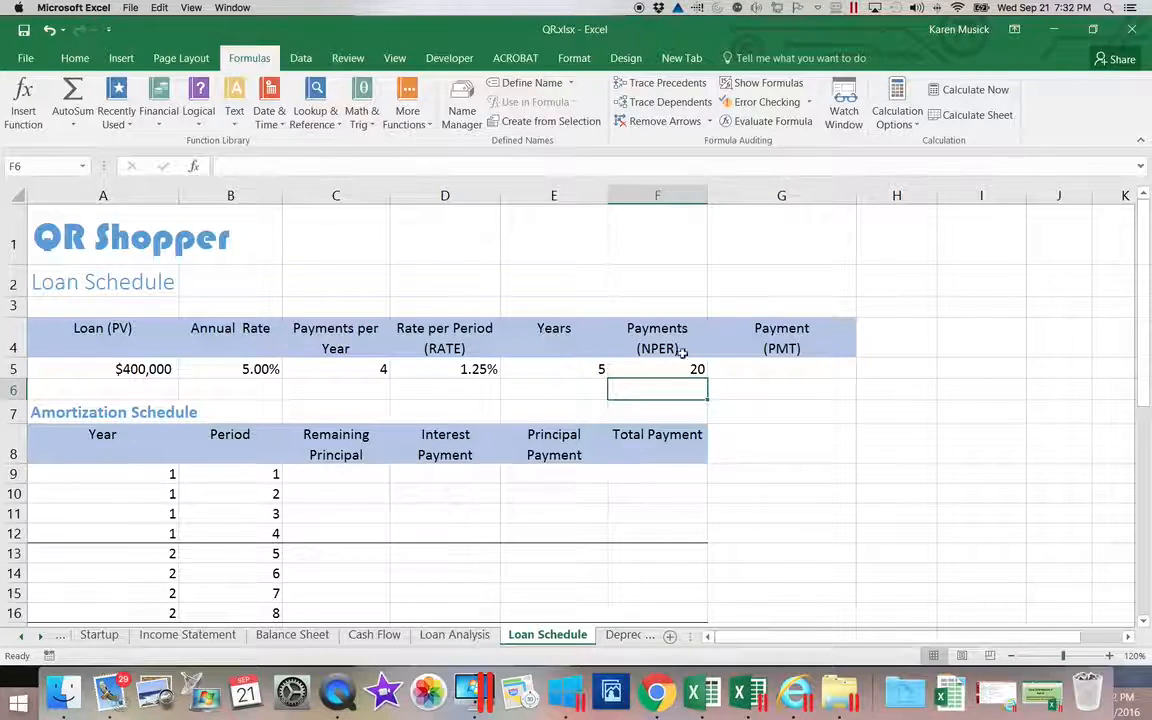
left_click(774, 370)
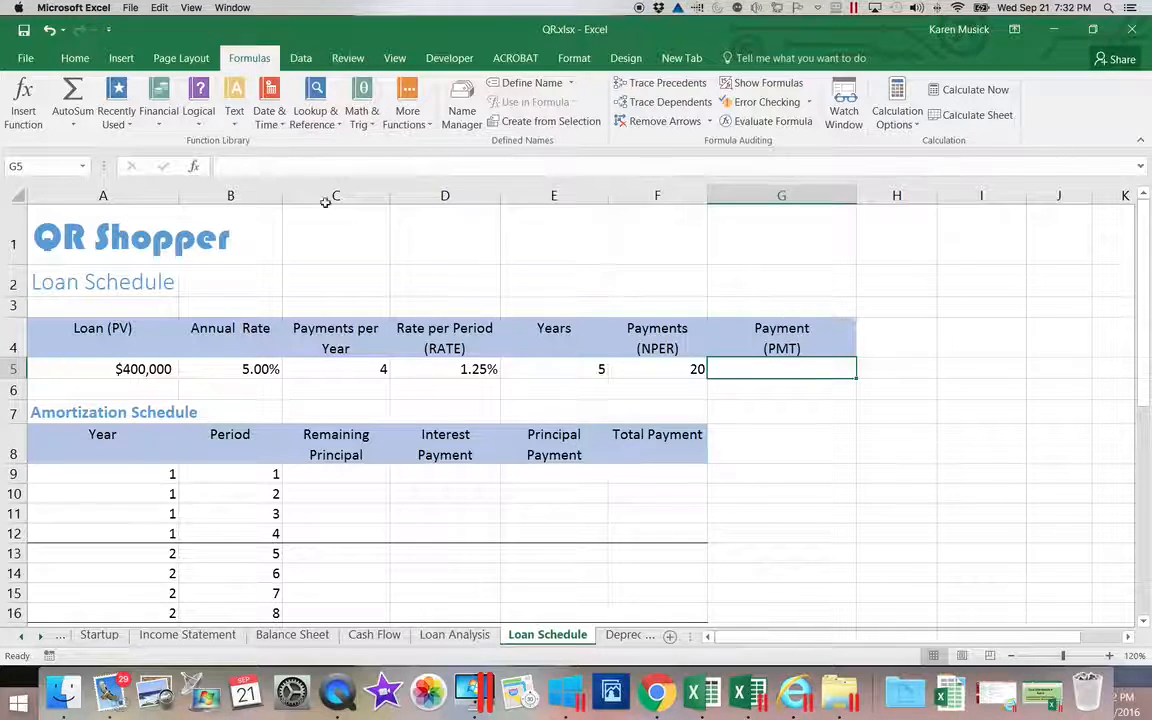
Insert =PMT(D5,F5,A5) in G5, giving a payment of ($22,728).
left_click(164, 122)
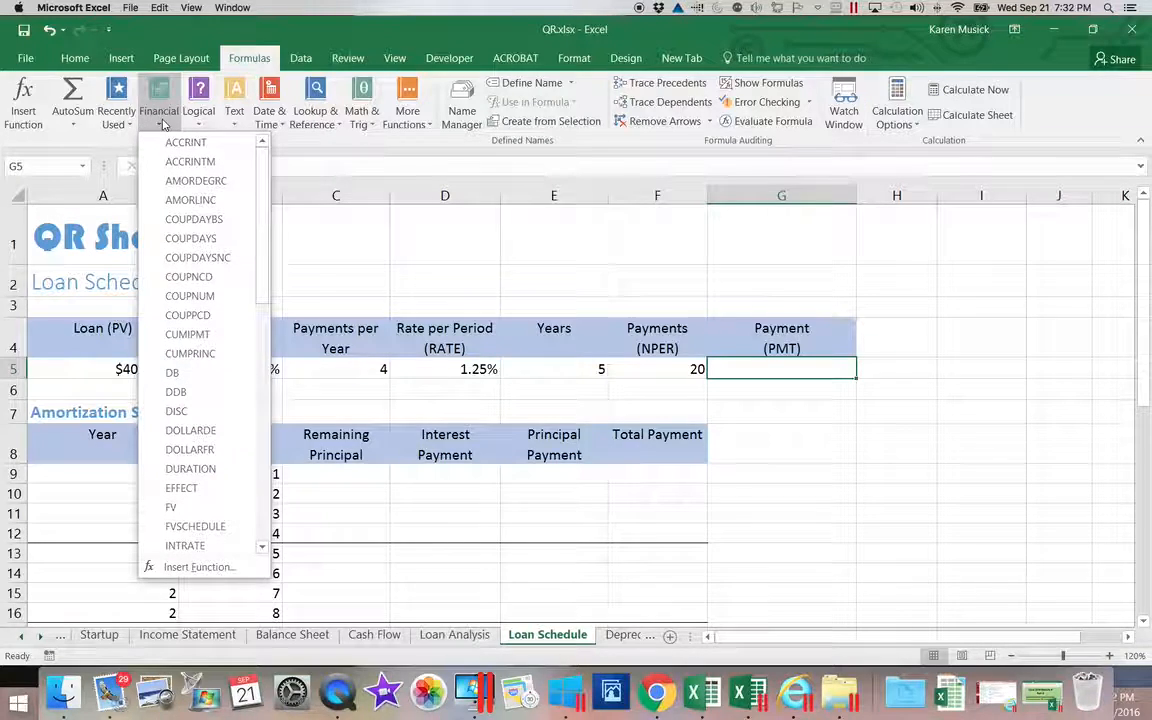
left_click_drag(262, 206, 258, 390)
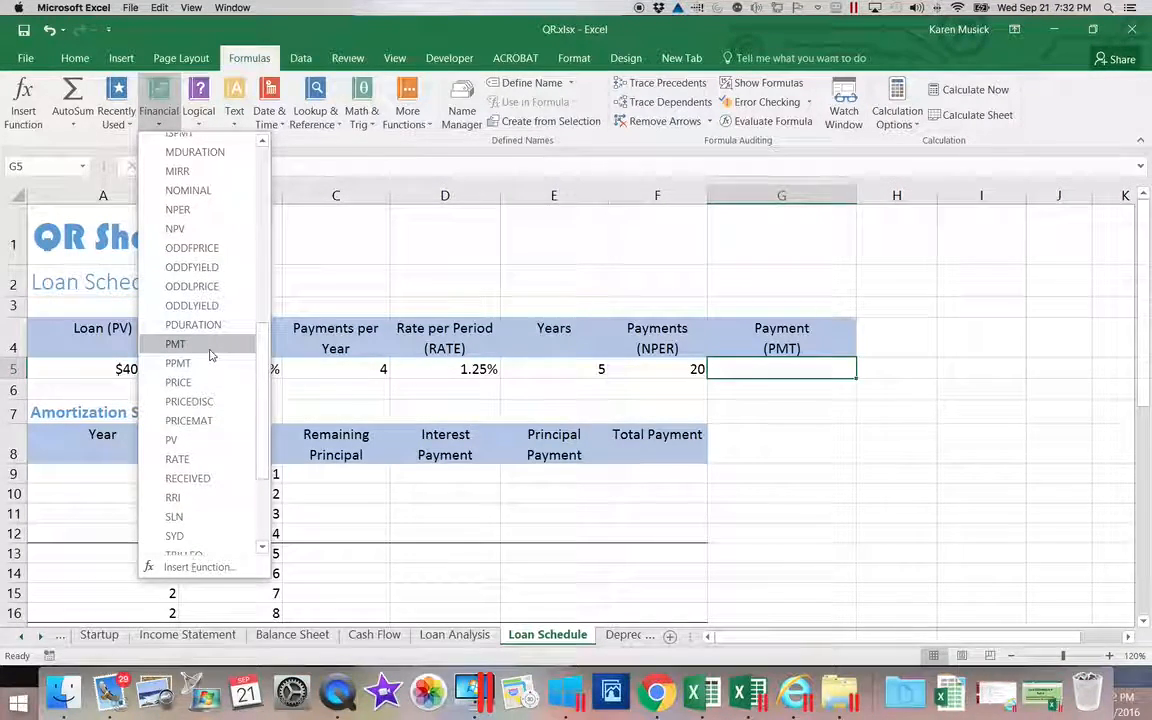
left_click(177, 344)
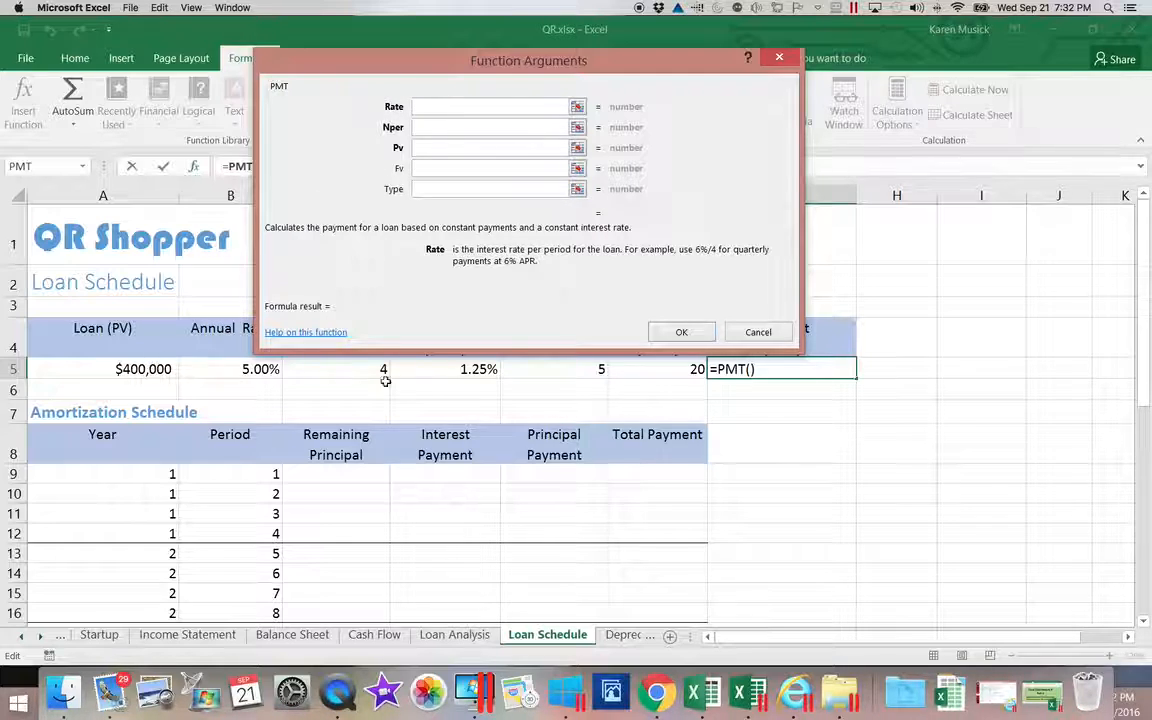
left_click(463, 370)
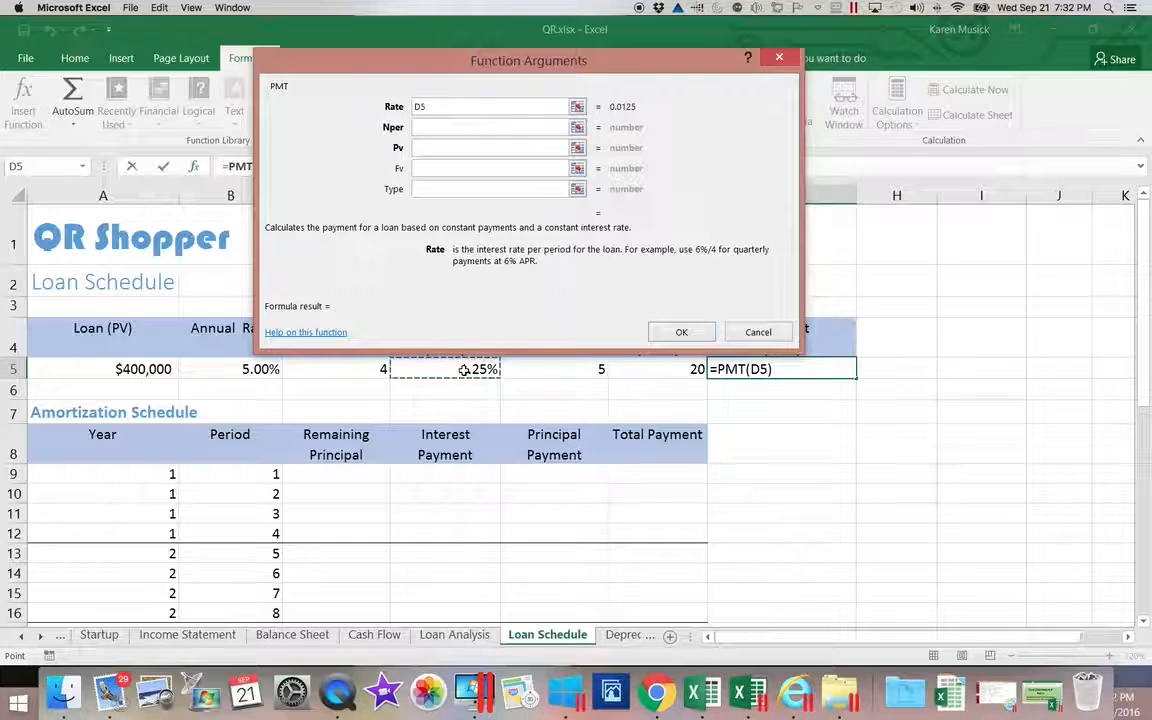
key("Tab")
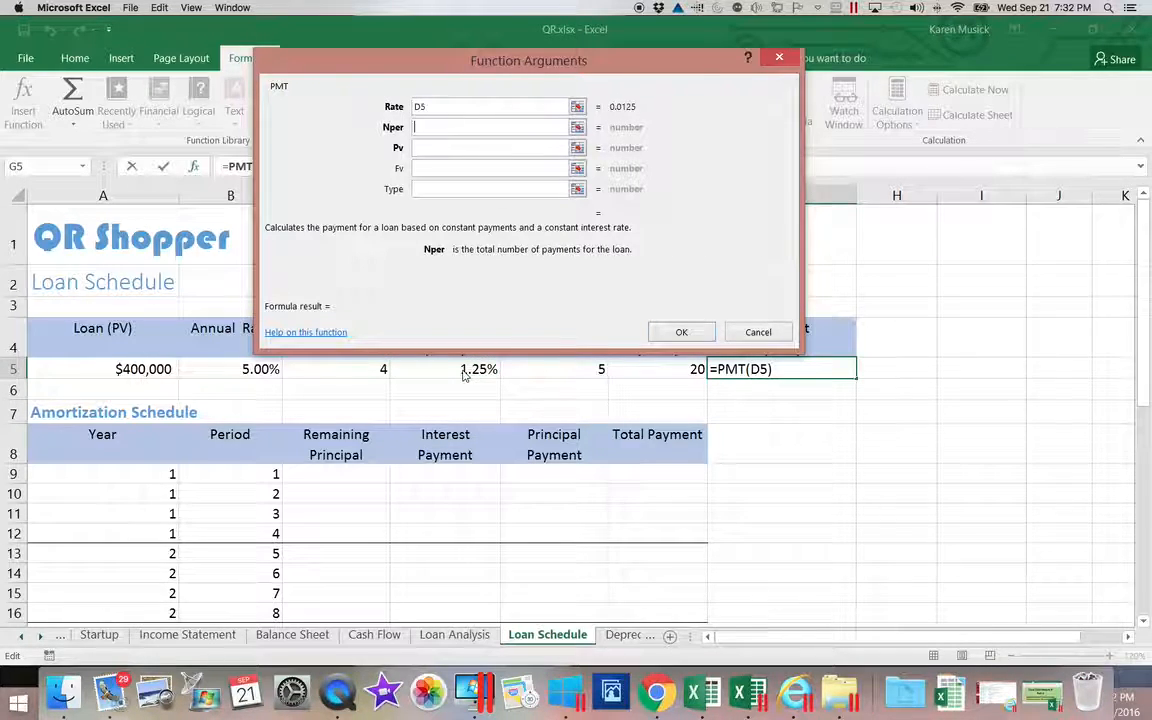
left_click(638, 370)
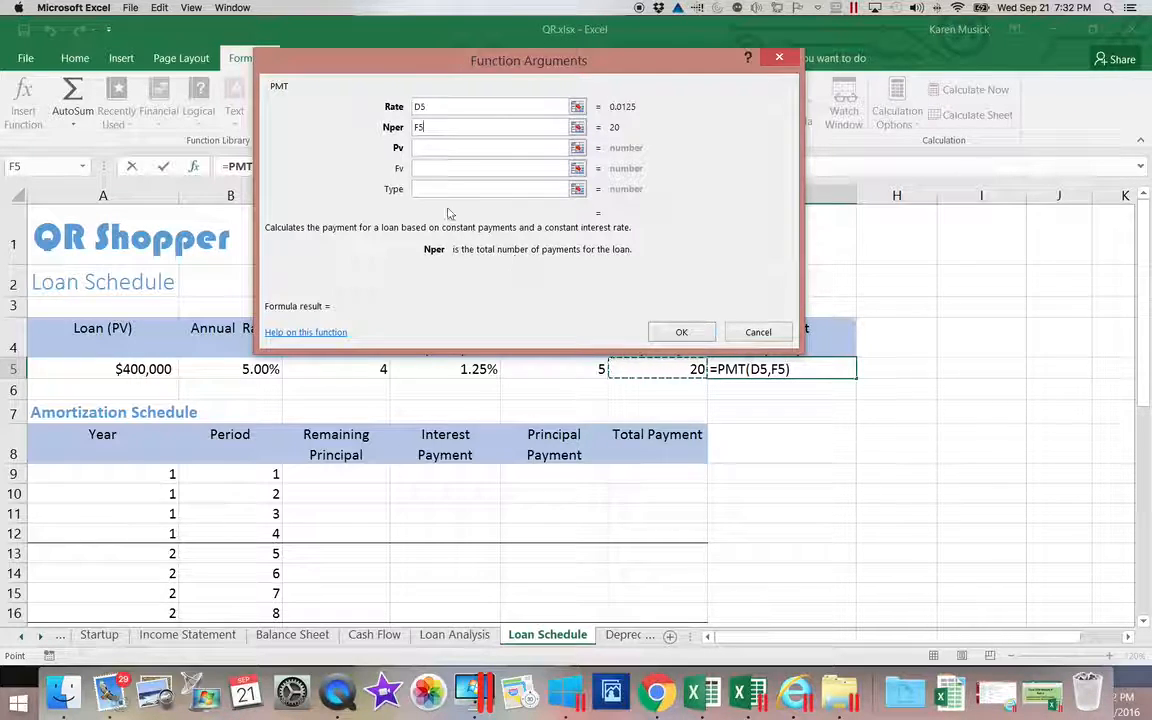
left_click(422, 148)
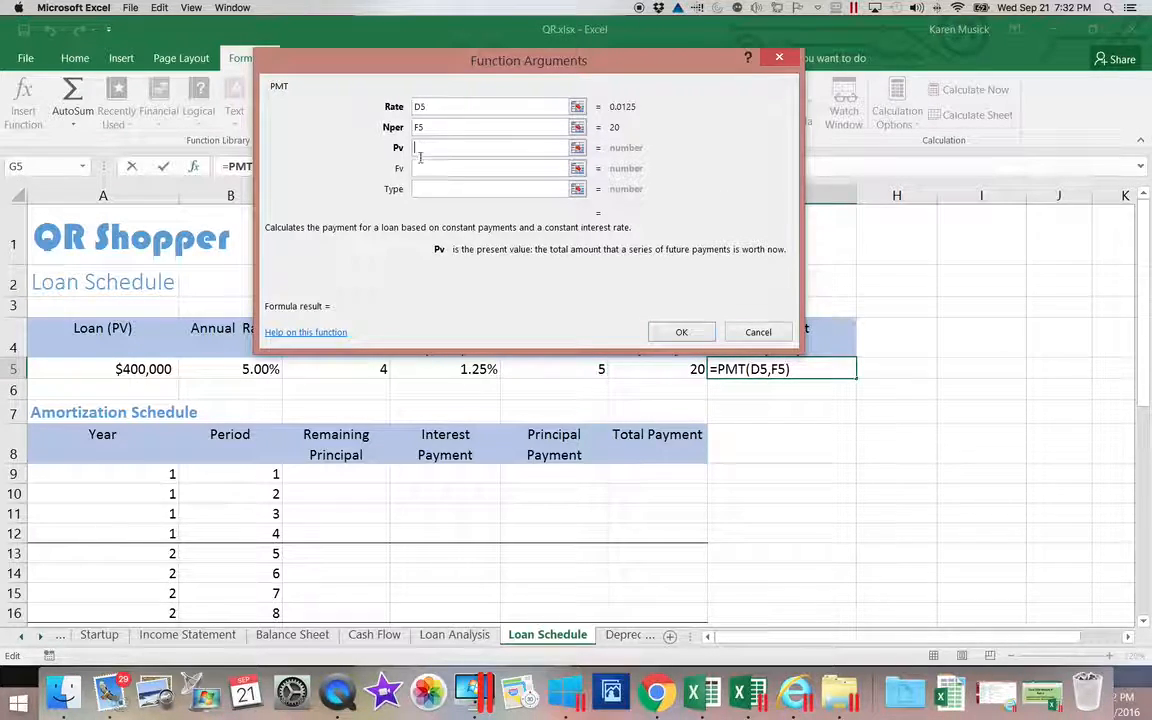
left_click(131, 369)
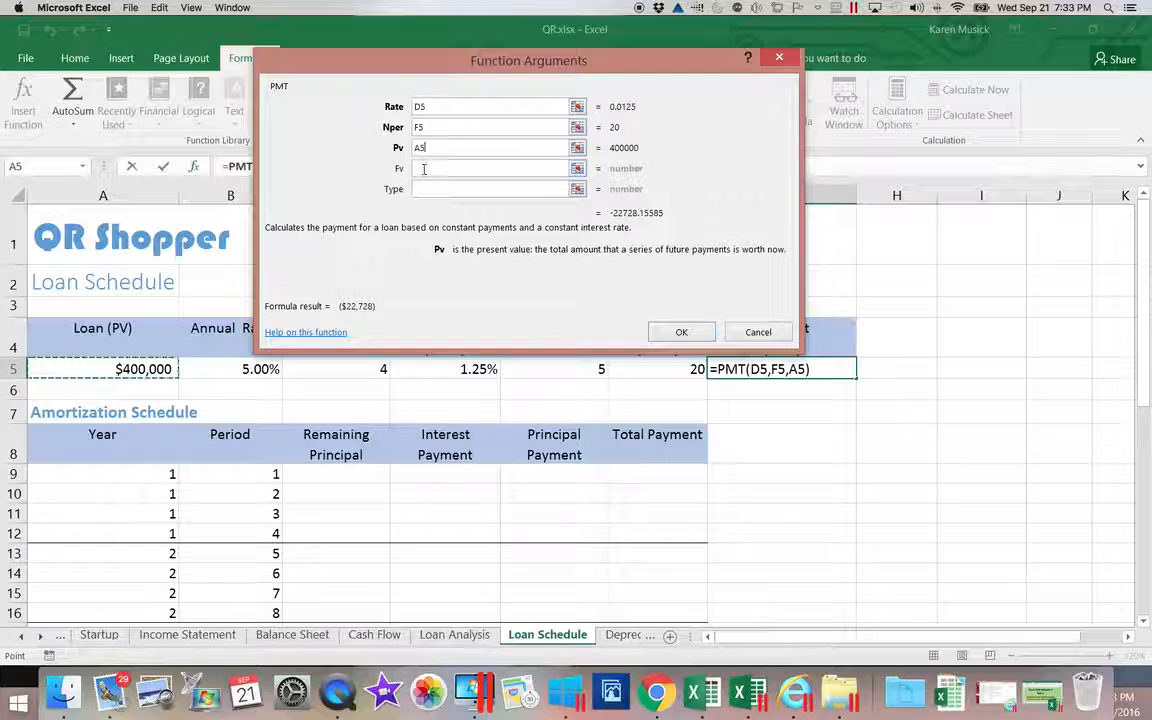
left_click(422, 169)
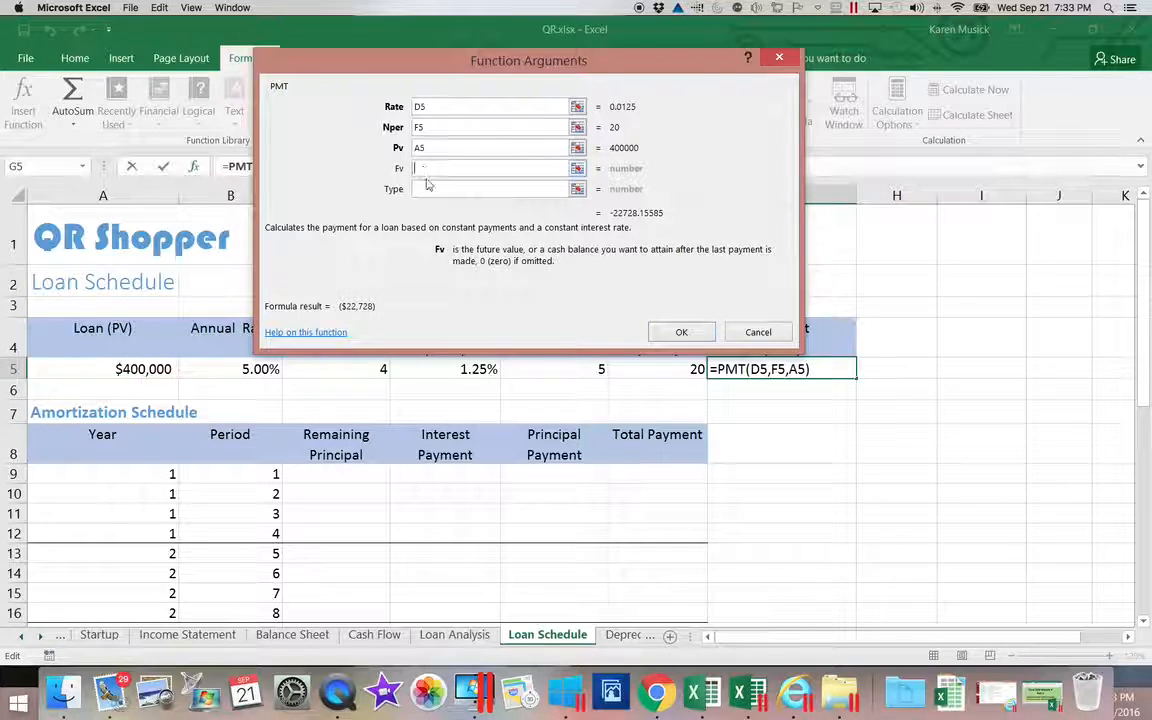
left_click(450, 189)
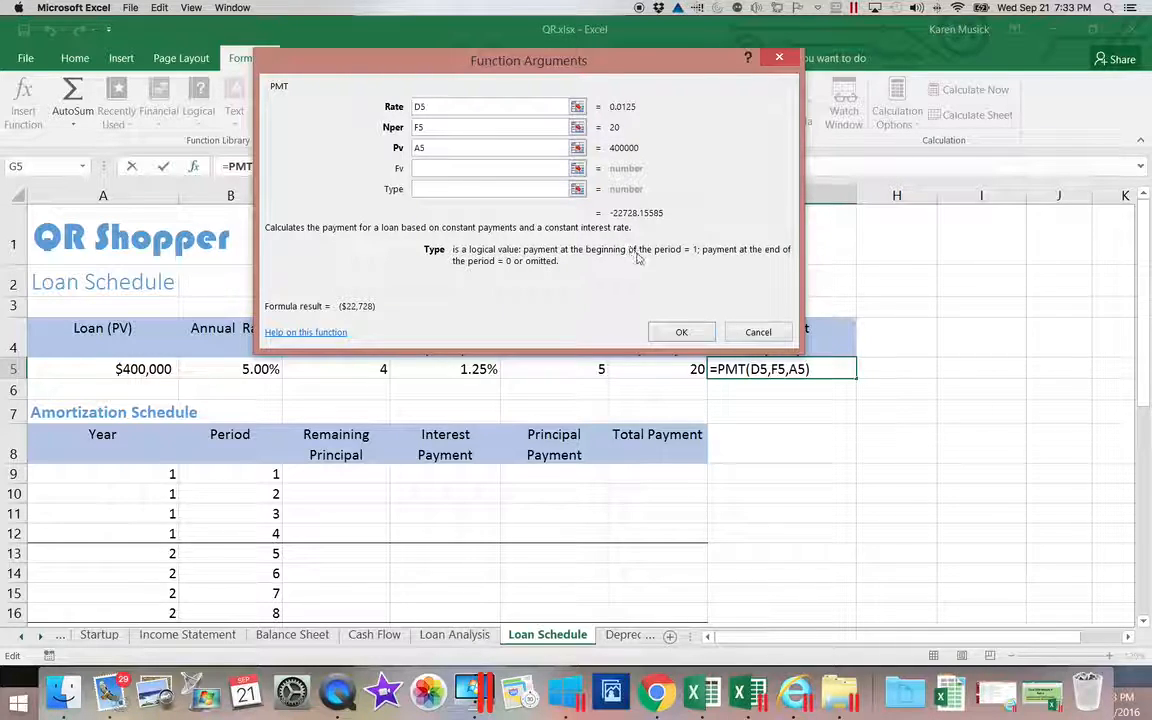
left_click(680, 334)
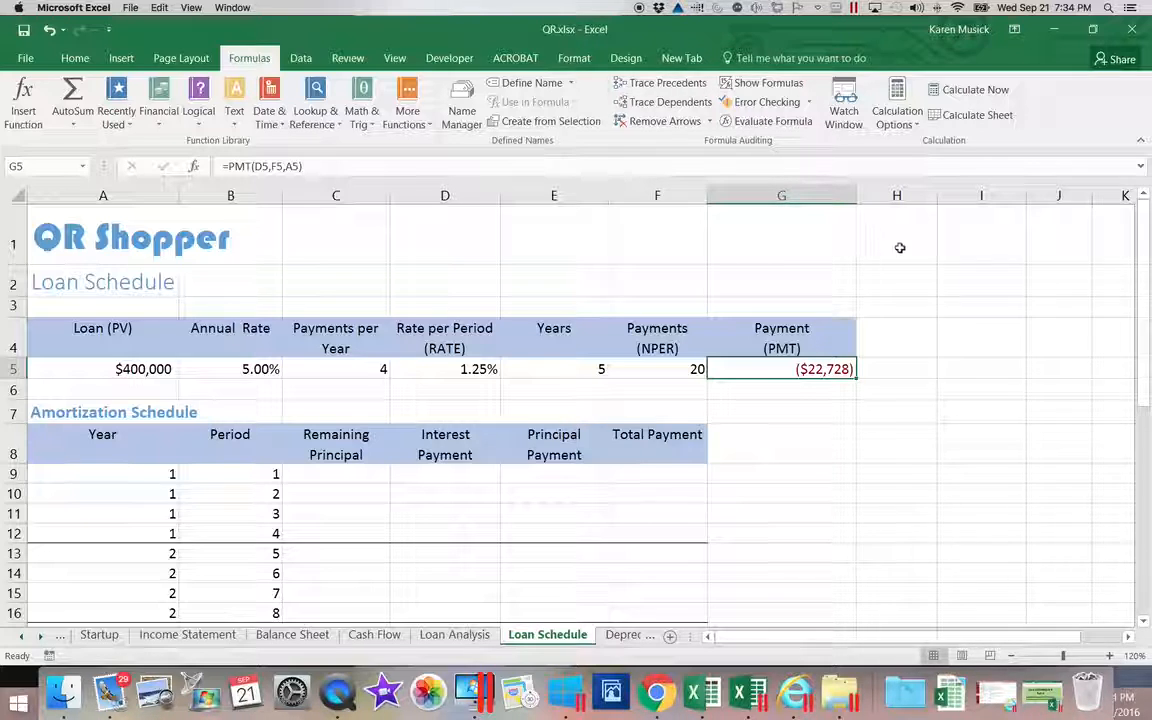
Set the first Remaining Principal in C9 to =A5, showing $400,000.
left_click(375, 474)
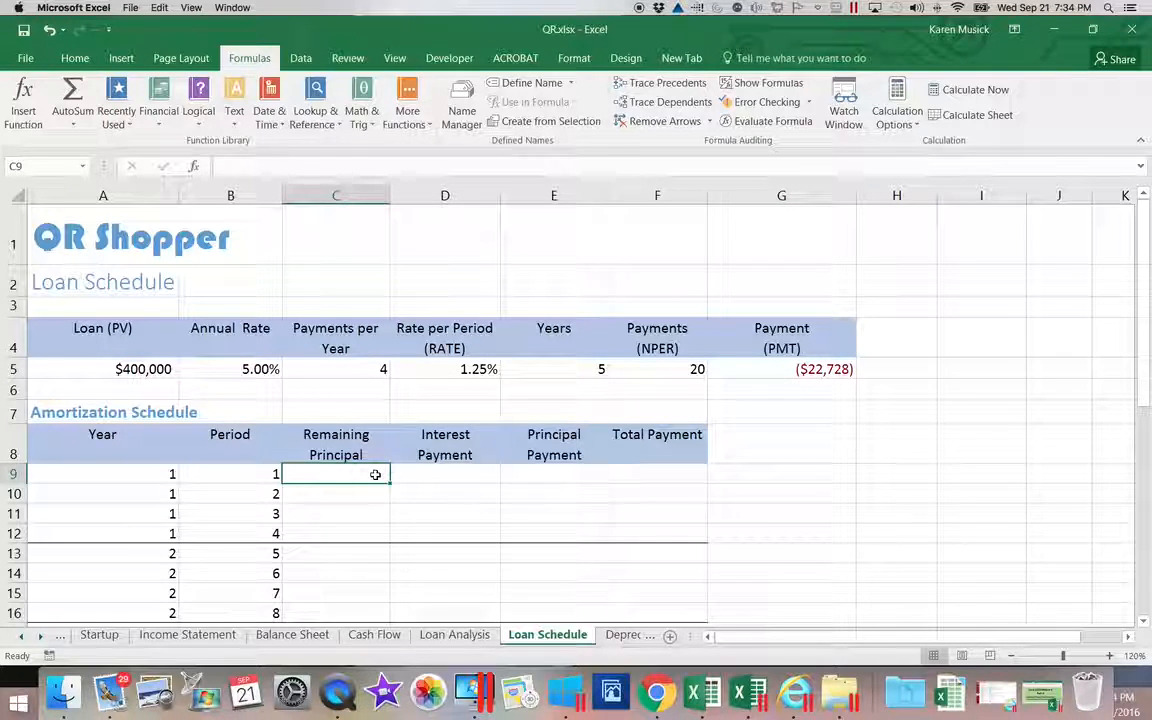
type("=")
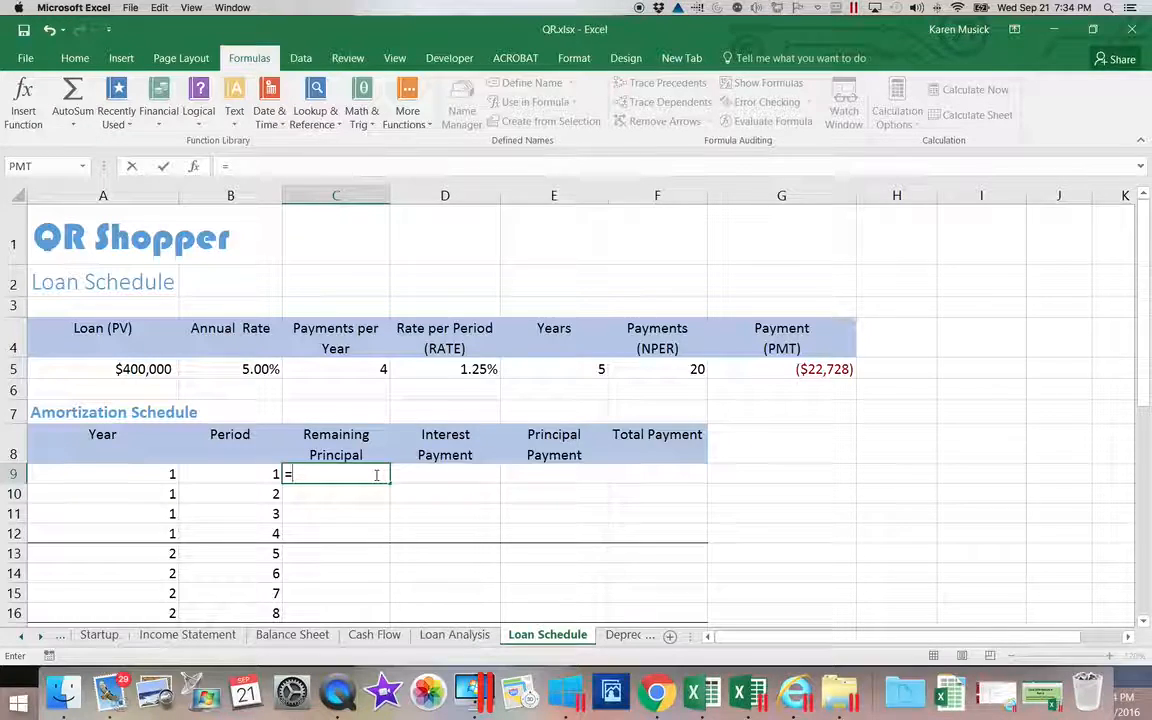
left_click(115, 369)
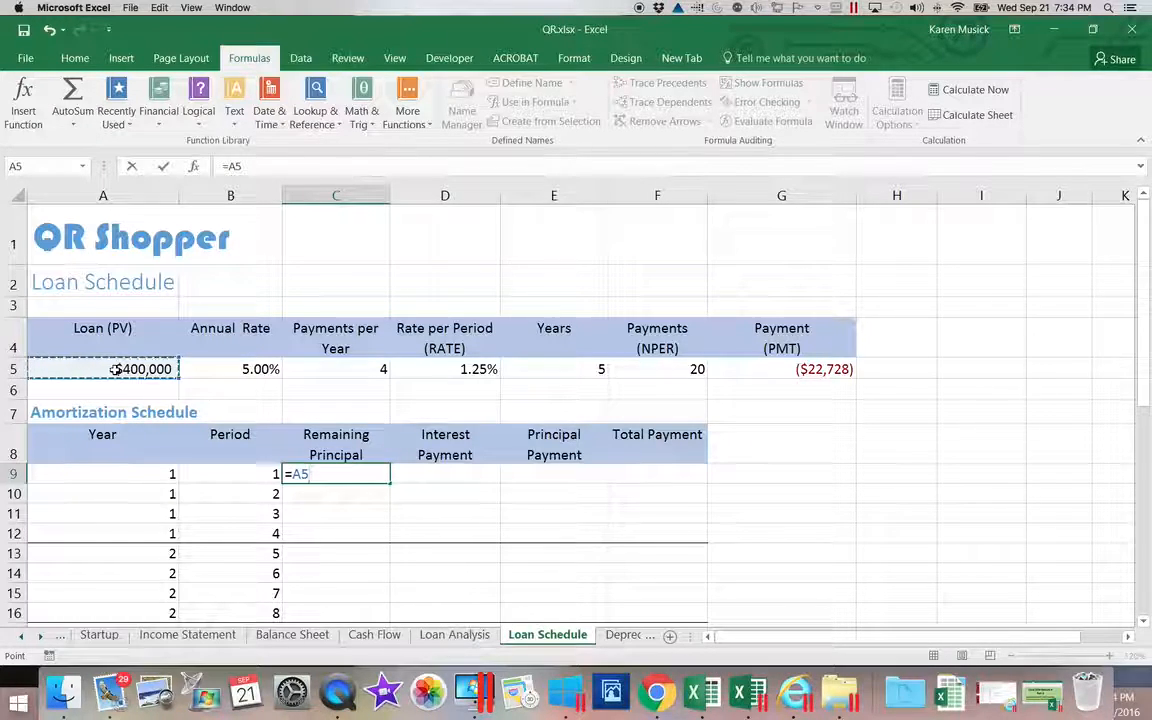
key("Return")
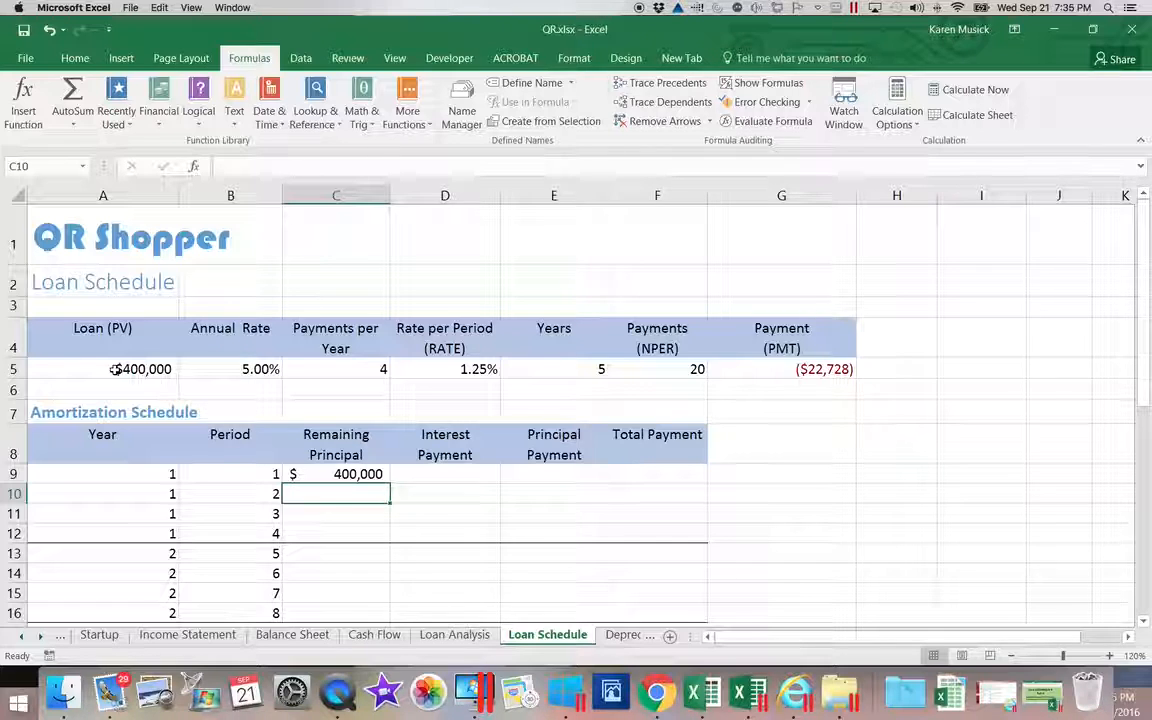
left_click(439, 474)
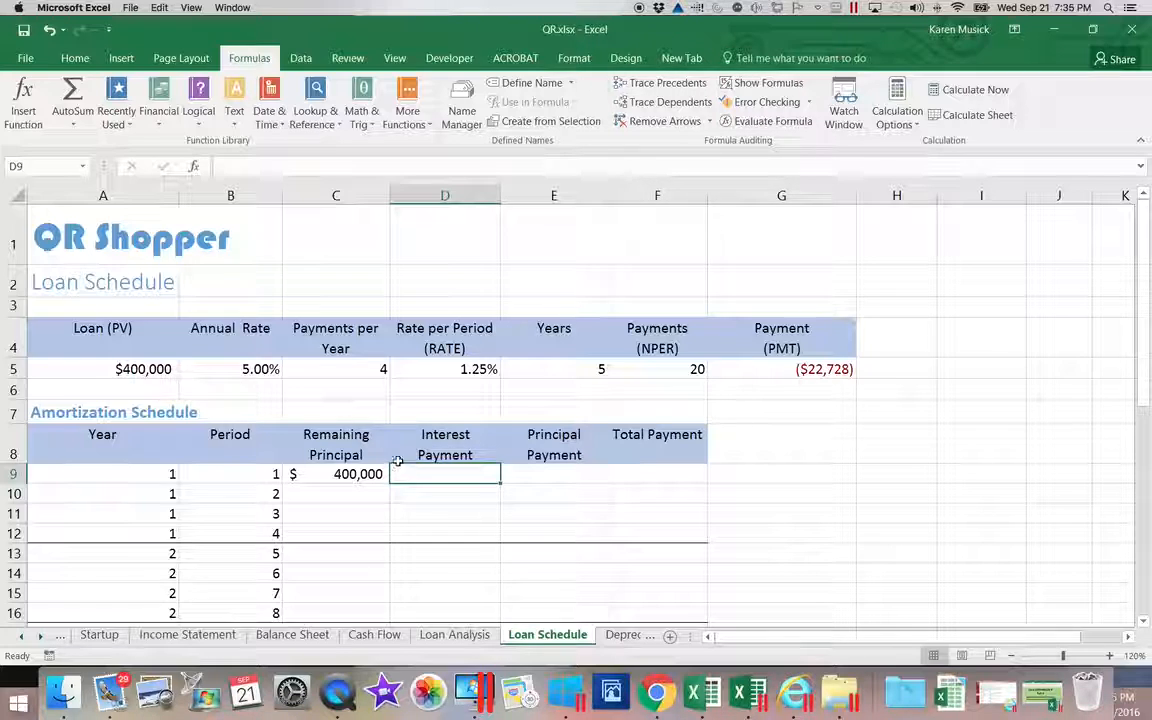
Insert the IPMT function from the Financial list into Interest Payment cell D9.
left_click(162, 120)
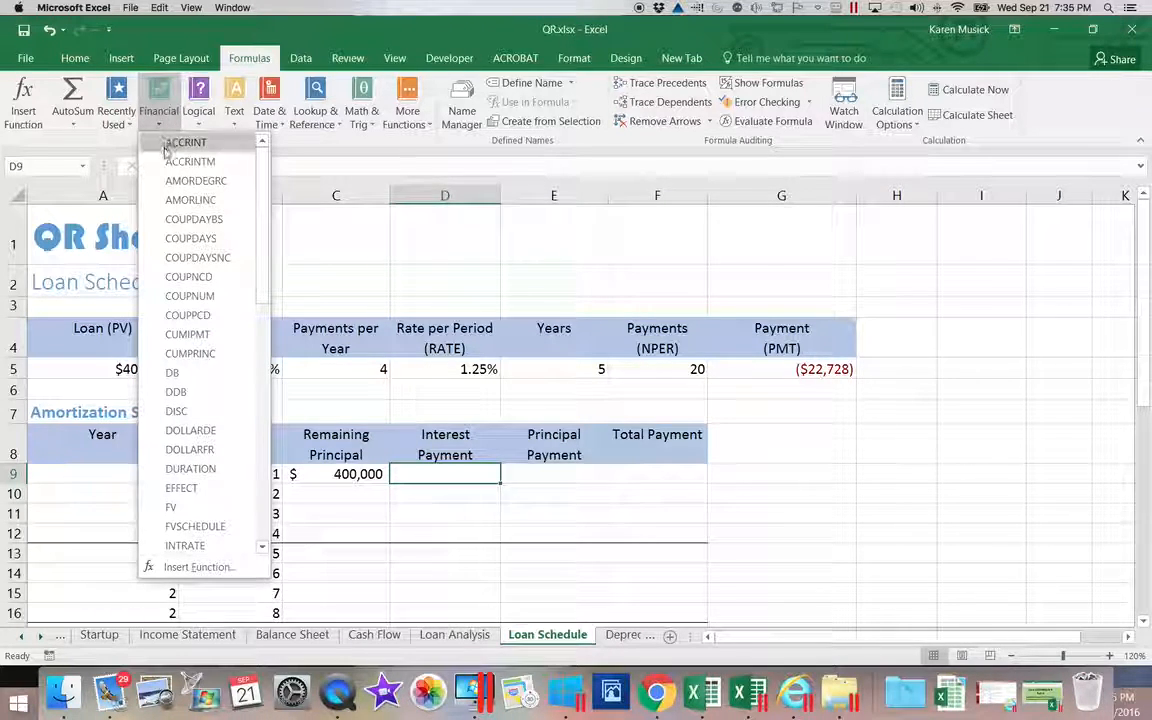
left_click_drag(257, 255, 255, 345)
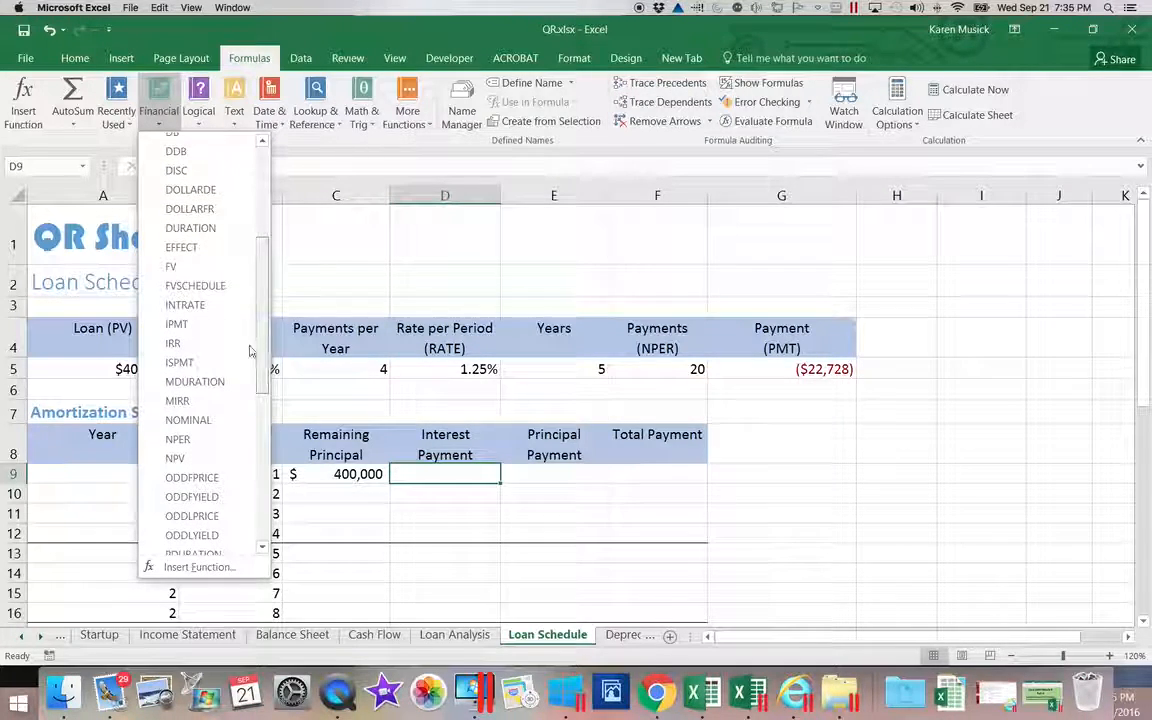
left_click(173, 326)
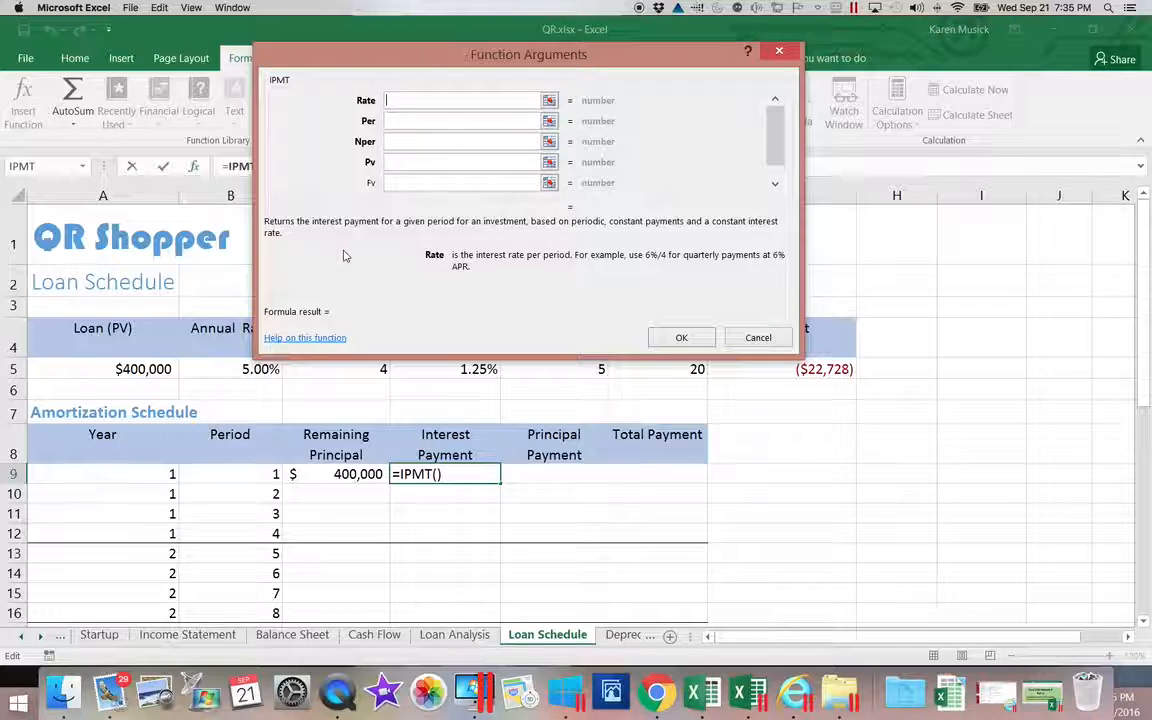
Set the IPMT Rate argument to the absolute reference $D$5.
left_click(438, 369)
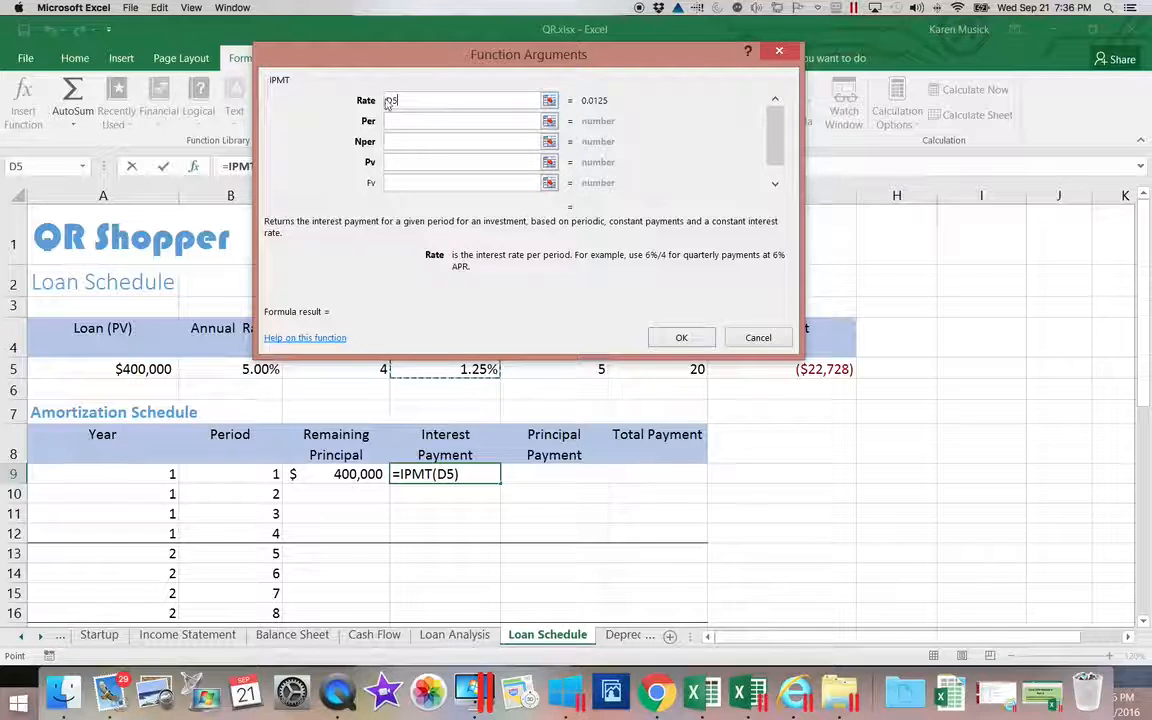
left_click(435, 105)
type("$")
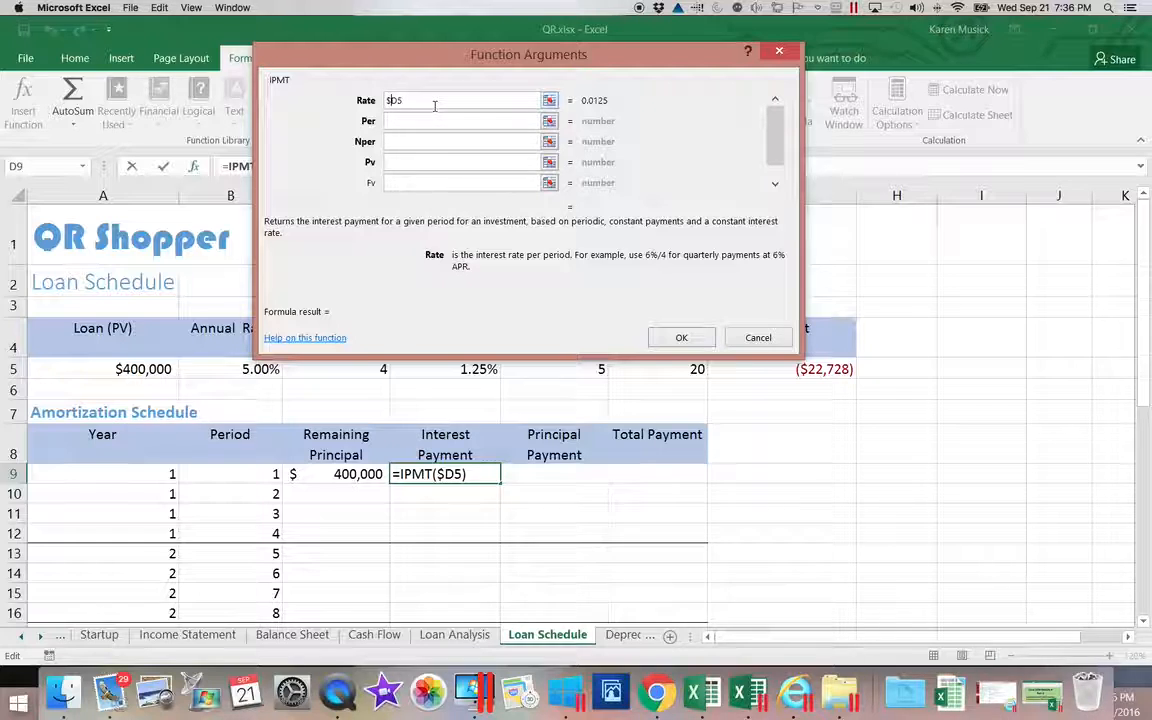
left_click(397, 101)
type("$")
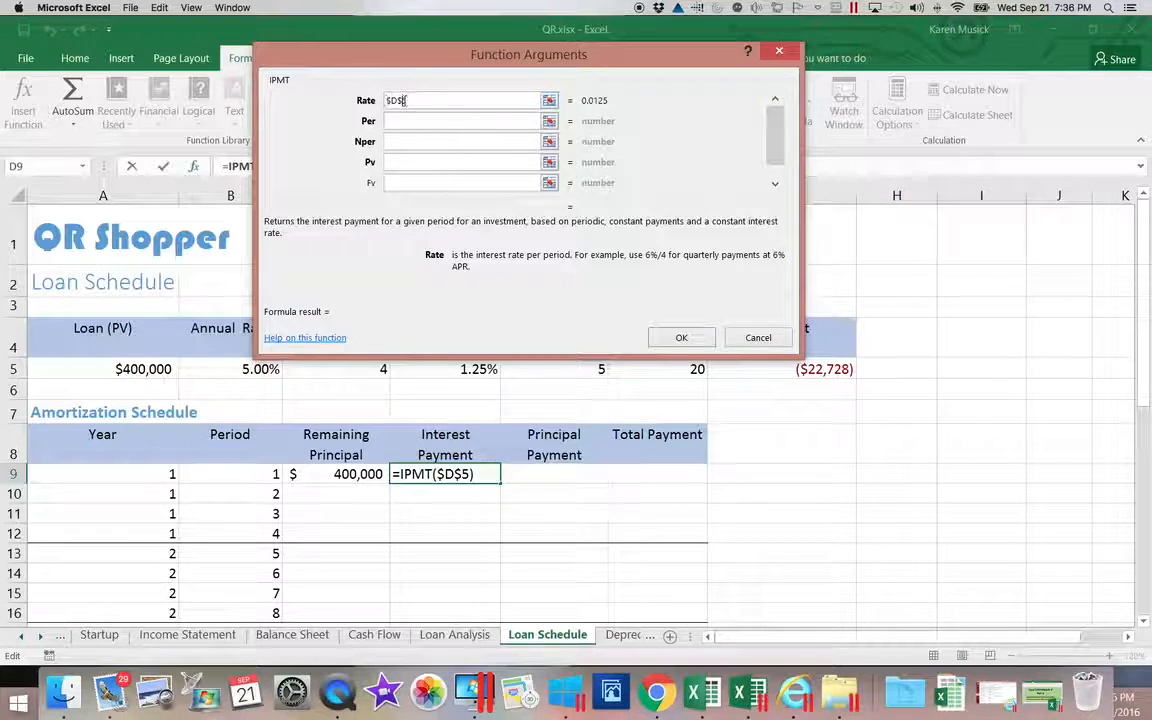
Set the IPMT Nper argument to the absolute reference $F$5.
left_click(396, 141)
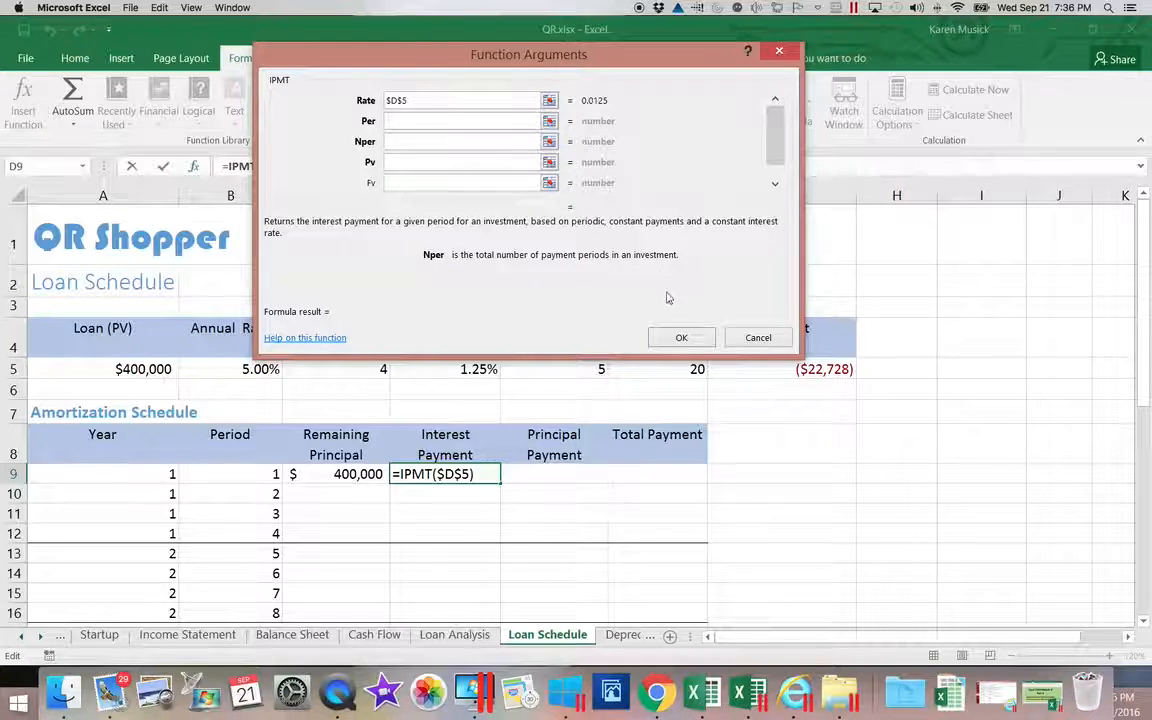
left_click(670, 366)
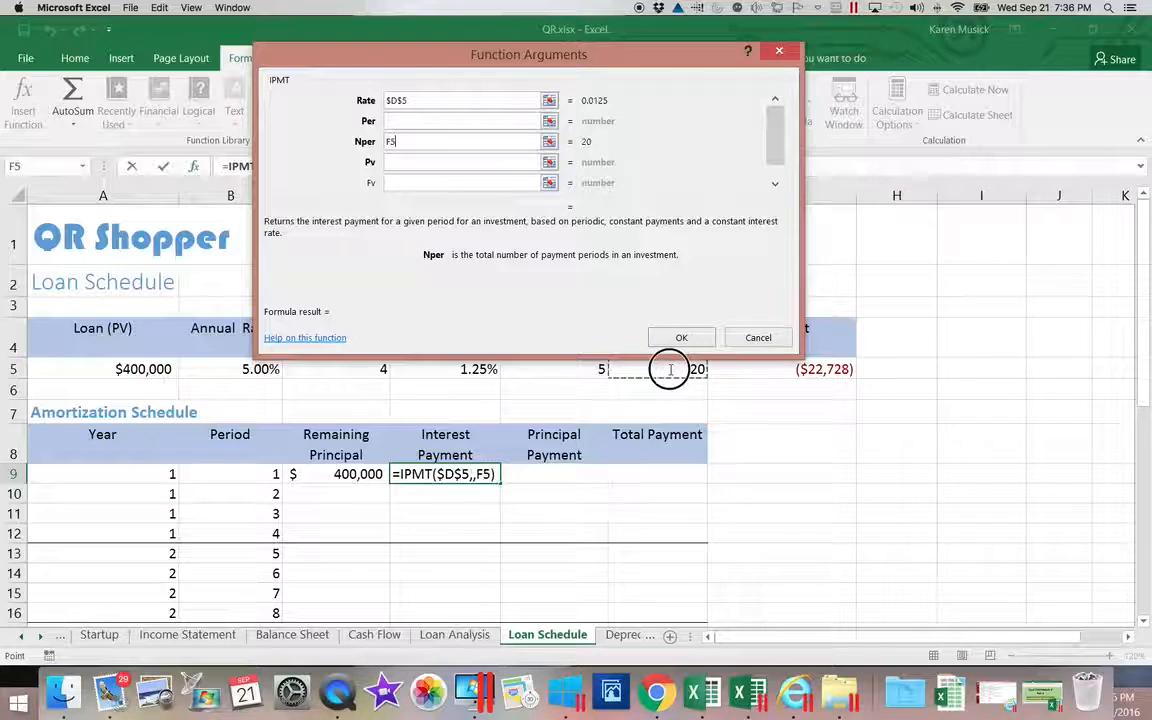
left_click(390, 141)
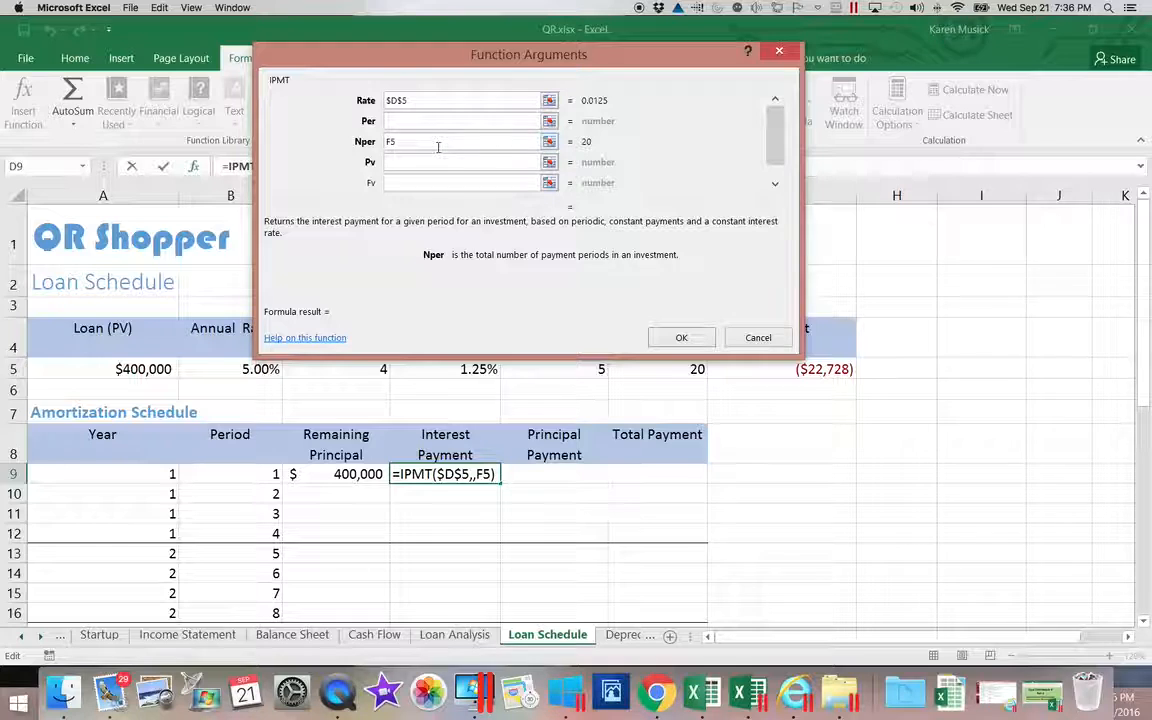
type("$")
left_click(396, 143)
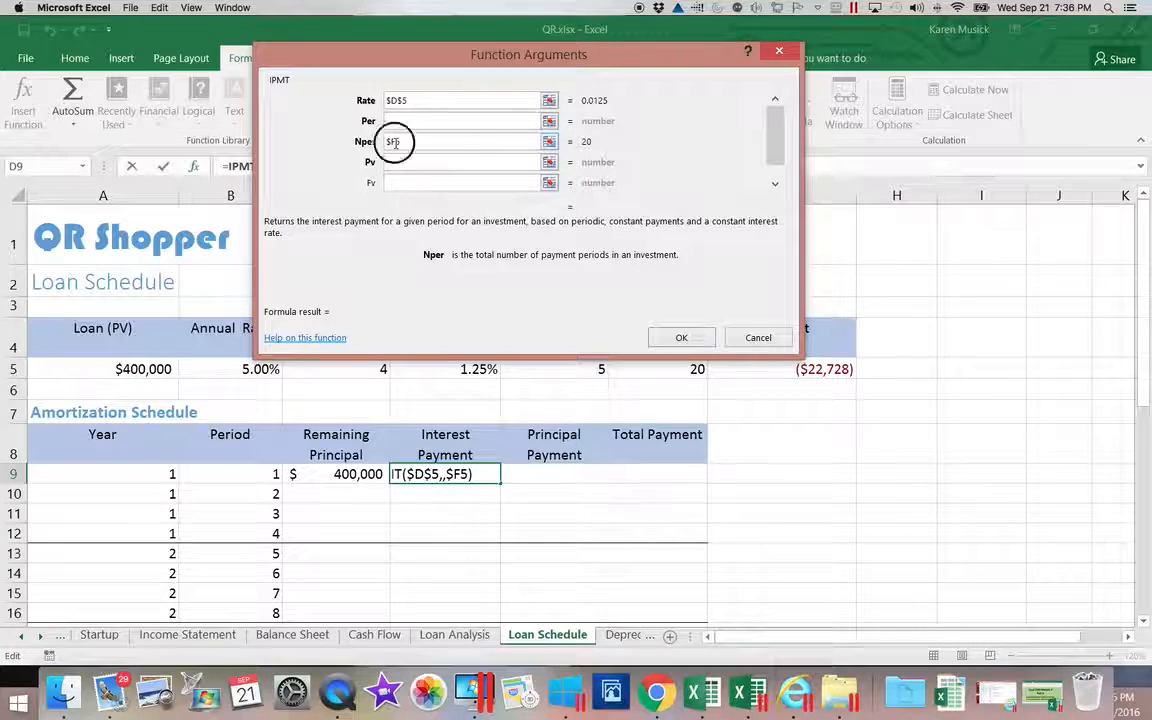
type("$")
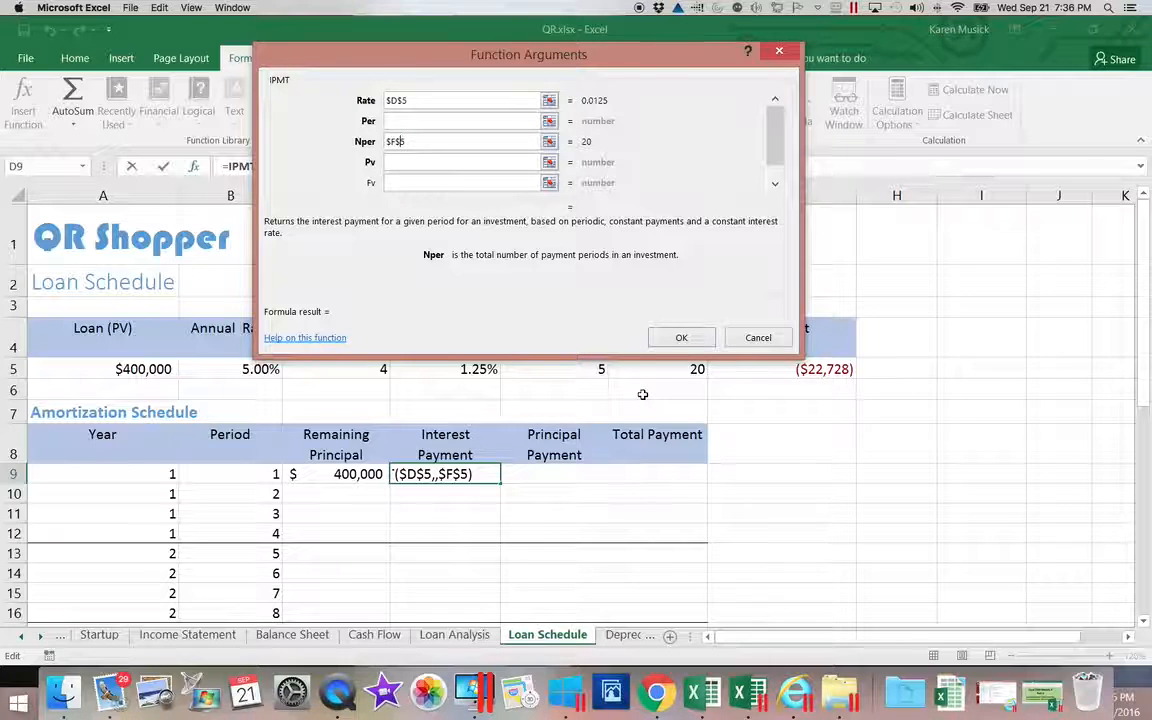
left_click(395, 160)
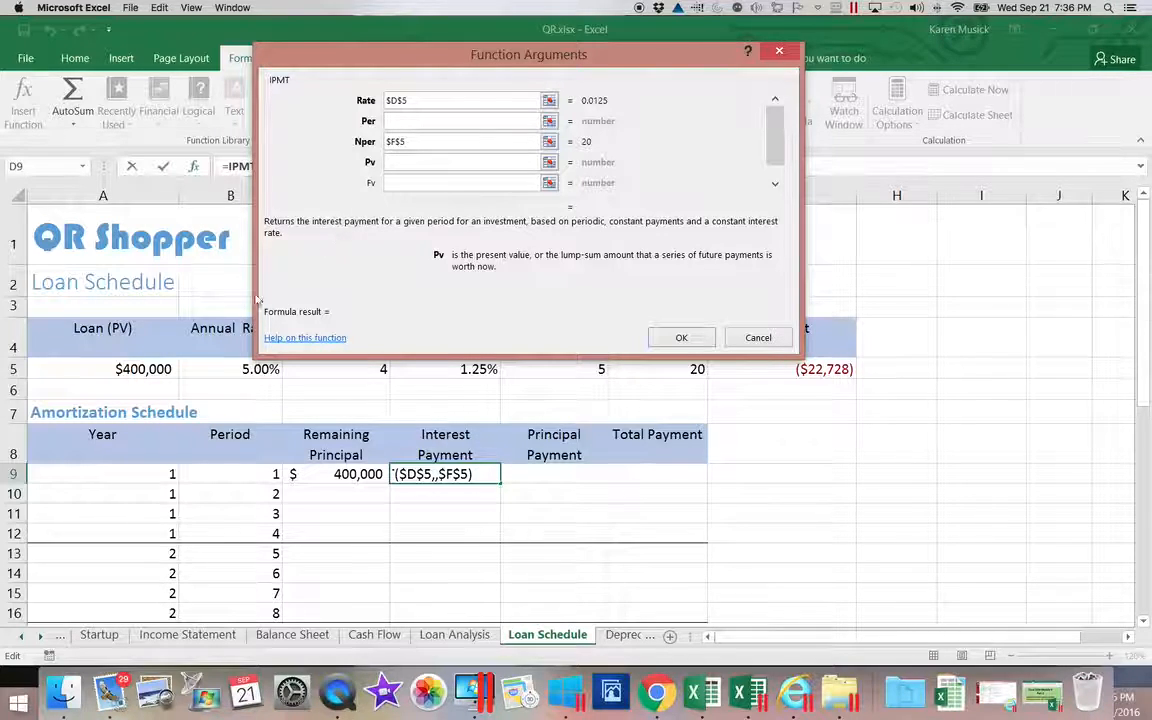
Set the IPMT Pv argument to the absolute reference $A$5, evaluating to 400000.
left_click(122, 369)
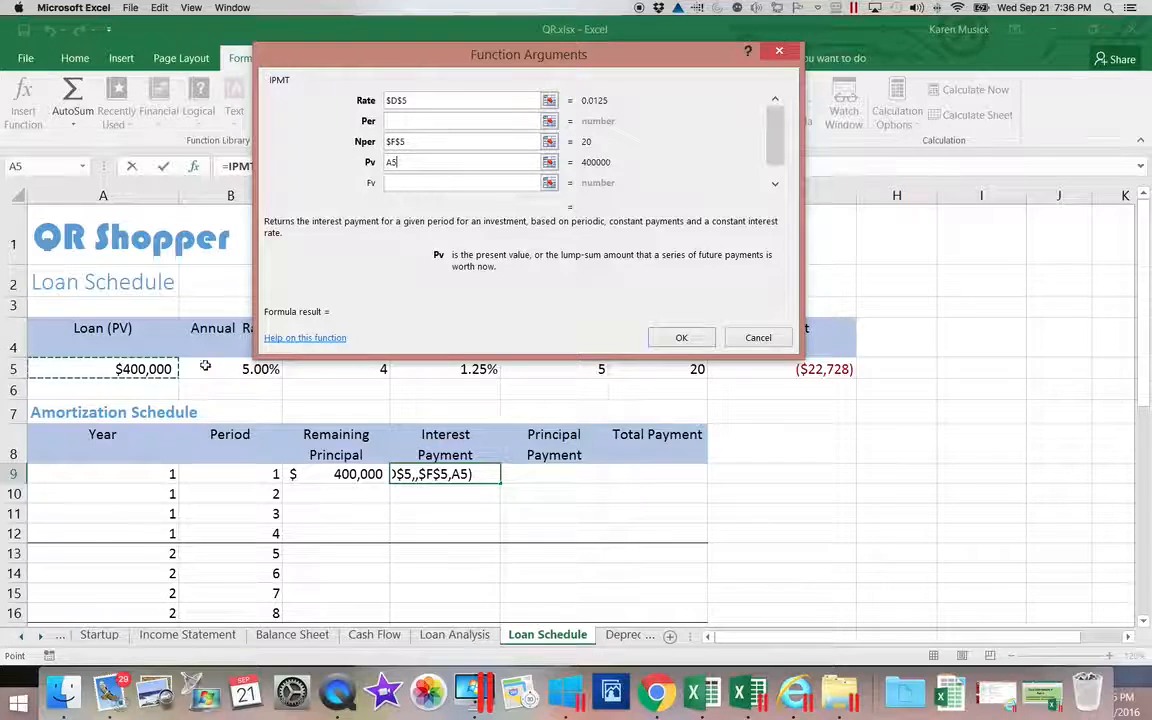
left_click(388, 161)
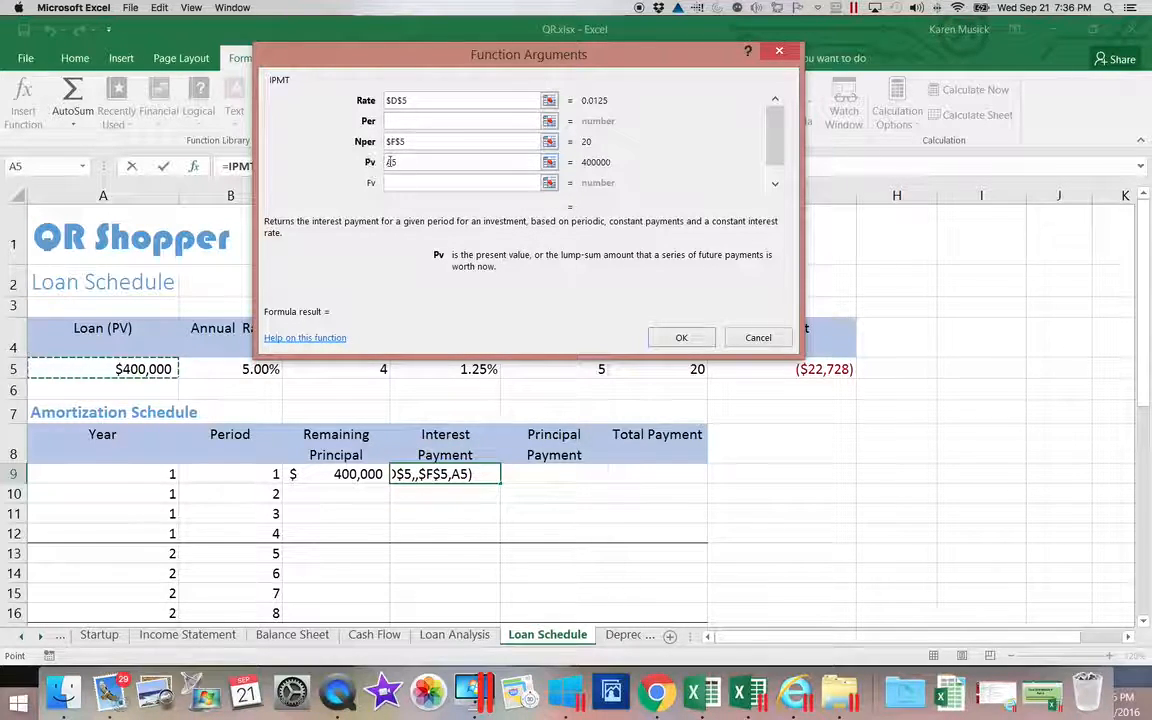
type("$")
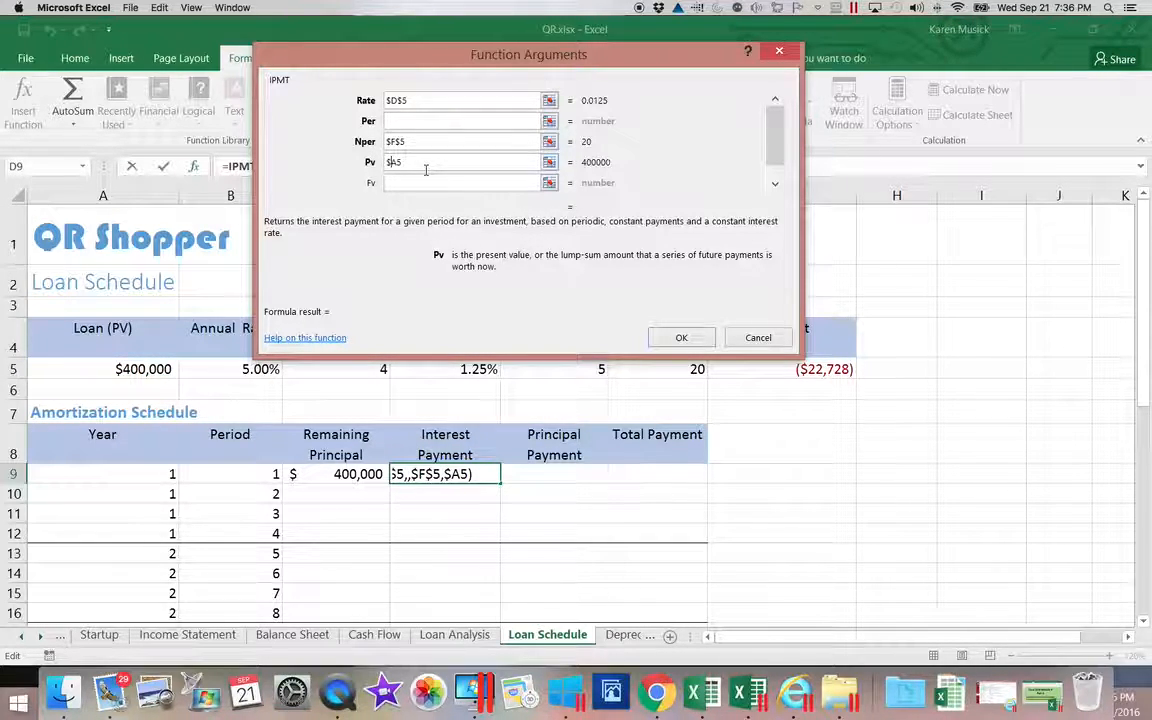
left_click(397, 163)
type("$")
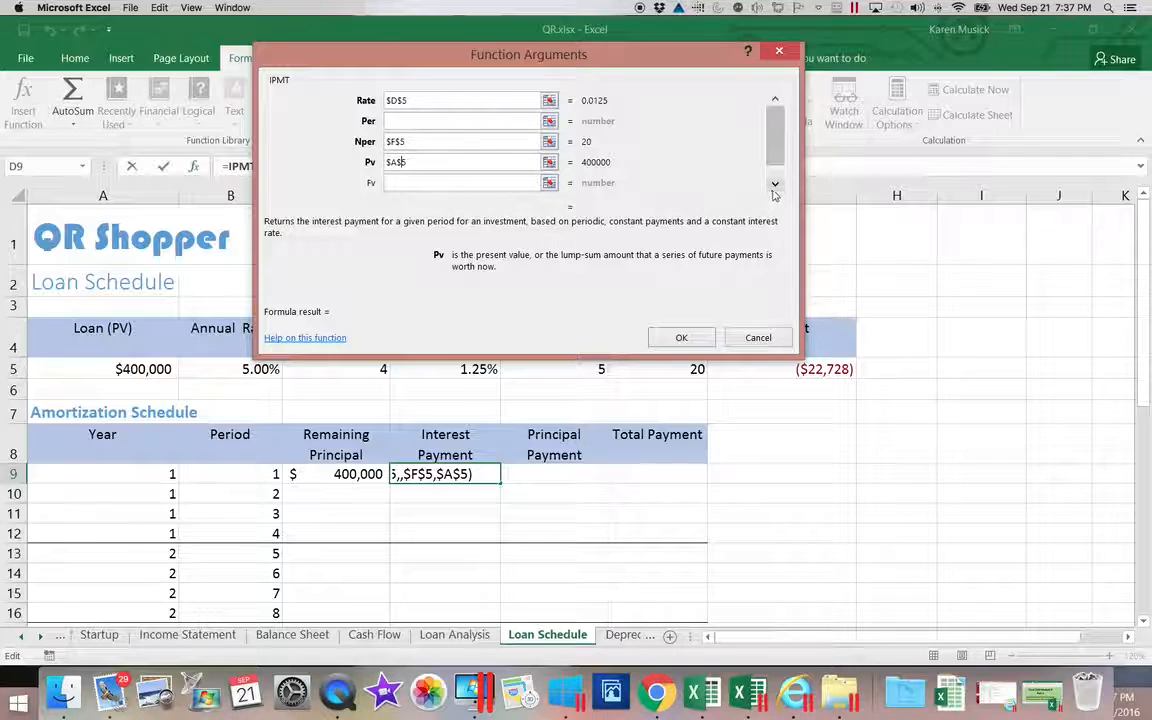
left_click_drag(780, 150, 775, 175)
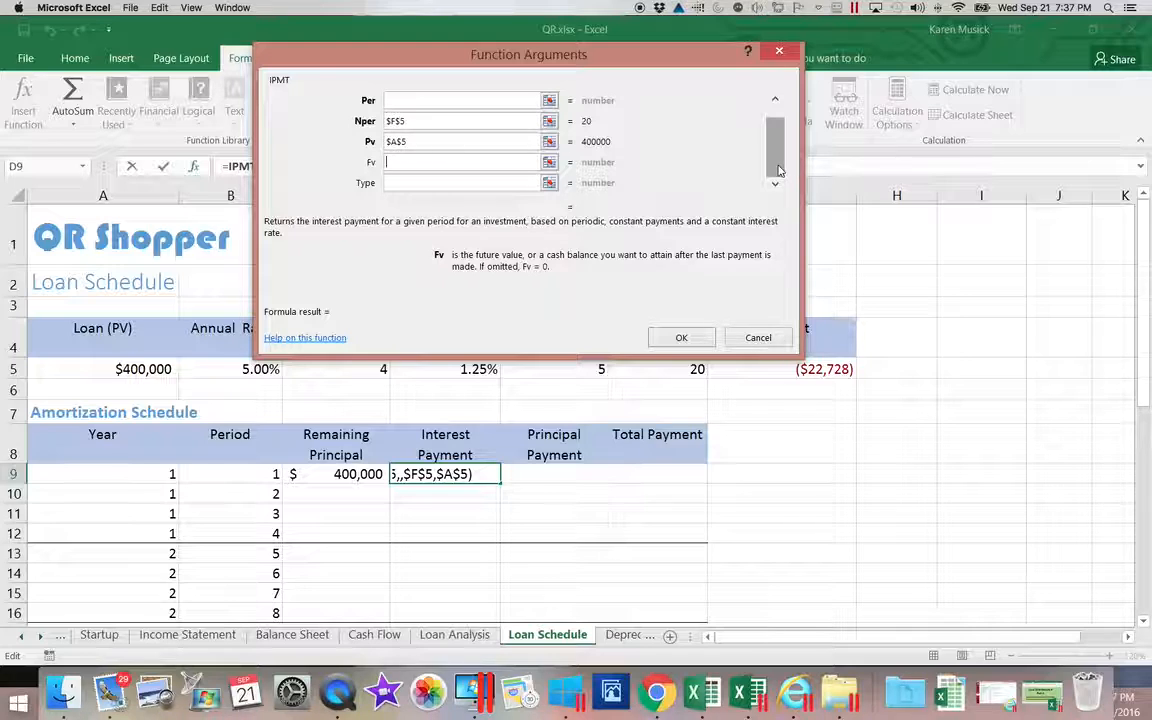
left_click_drag(779, 170, 776, 108)
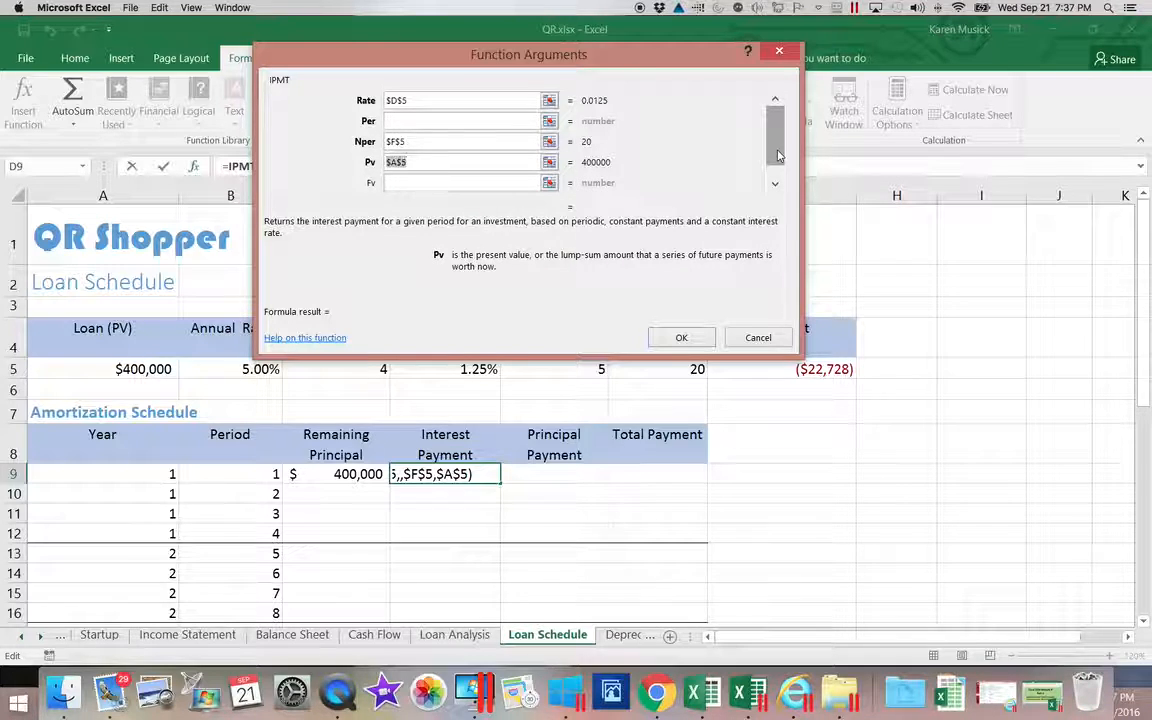
left_click(448, 122)
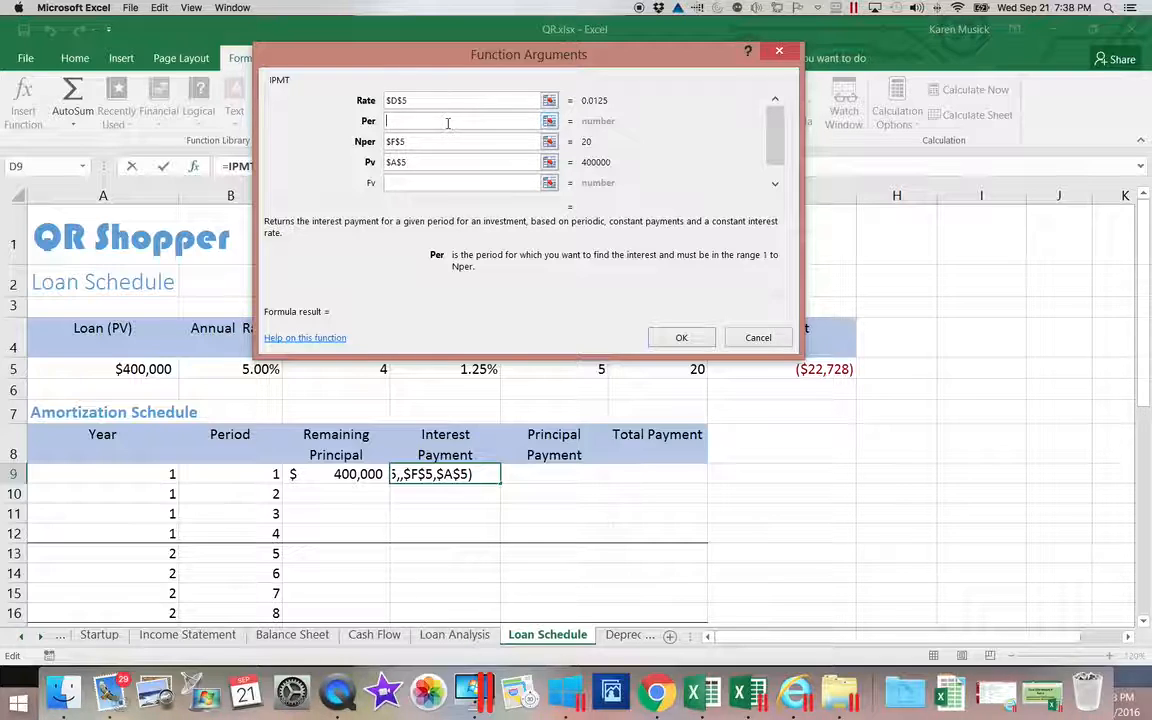
Set Per to B9 to complete =IPMT($D$5,B9,$F$5,$A$5), showing $(5,000) in D9.
left_click(448, 122)
left_click(245, 474)
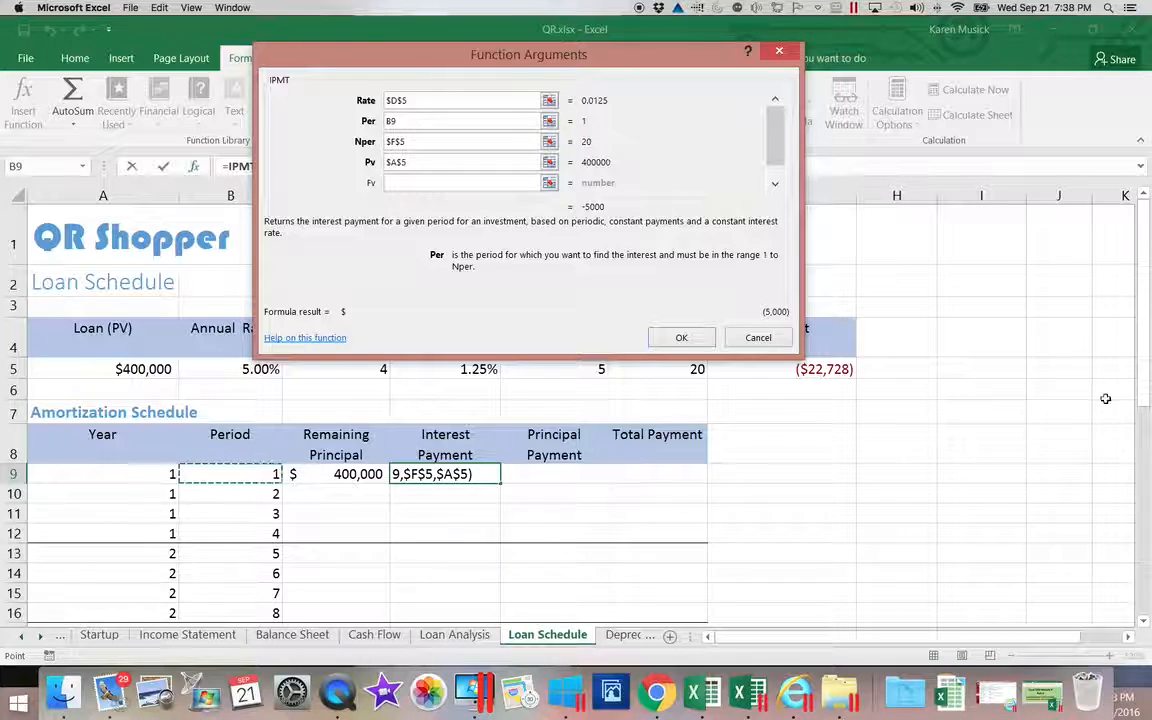
mouse_move(1145, 388)
left_mouse_down()
mouse_move(1139, 488)
mouse_move(1141, 400)
left_mouse_up()
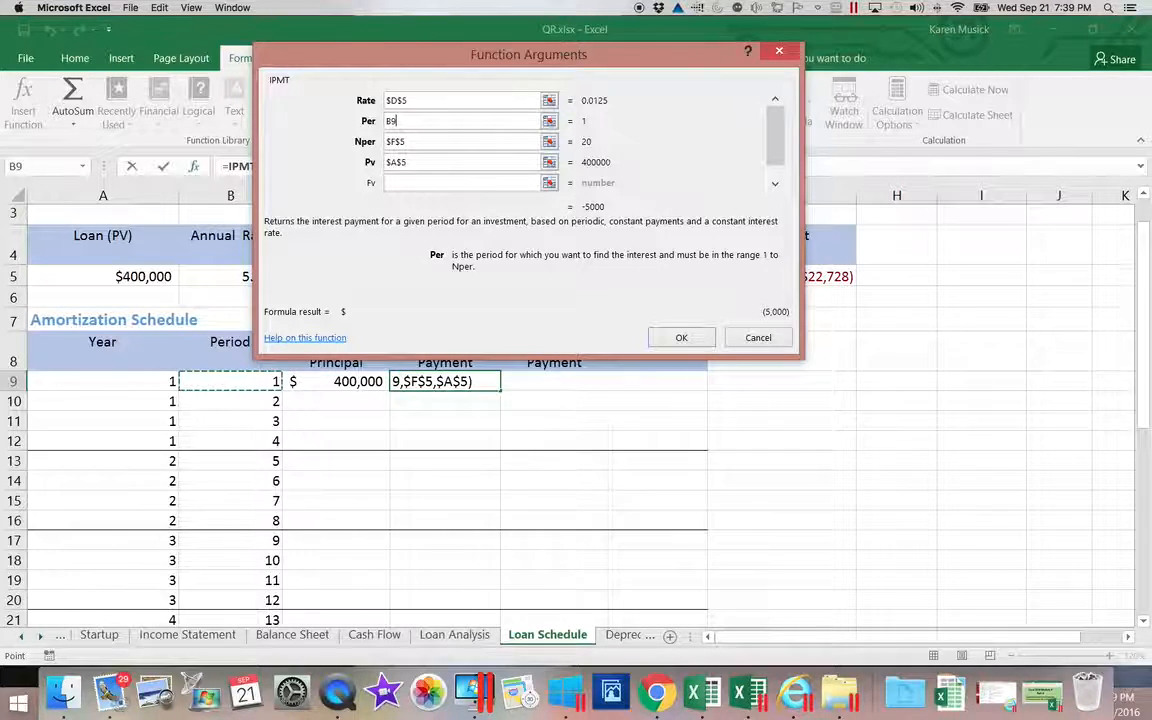
left_click(667, 341)
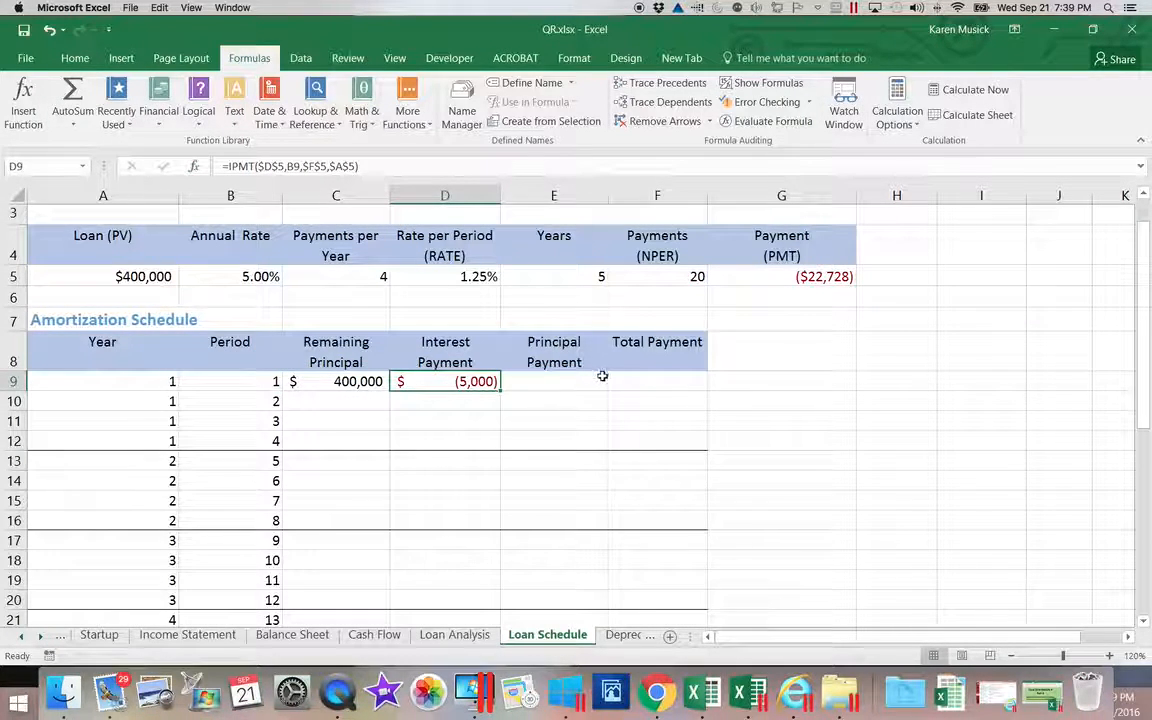
Select cell E9 and insert the PPMT function from the Financial function list.
scroll(567, 380, "right", 2)
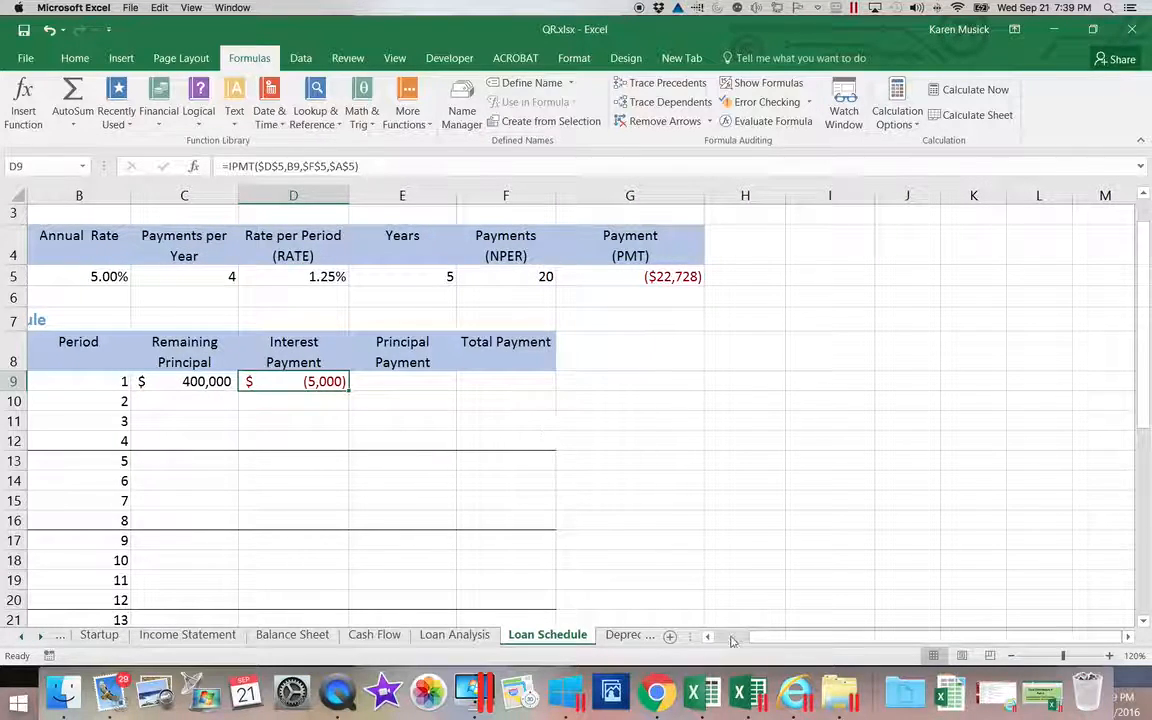
mouse_move(732, 640)
left_mouse_down()
mouse_move(718, 626)
mouse_move(717, 636)
left_mouse_up()
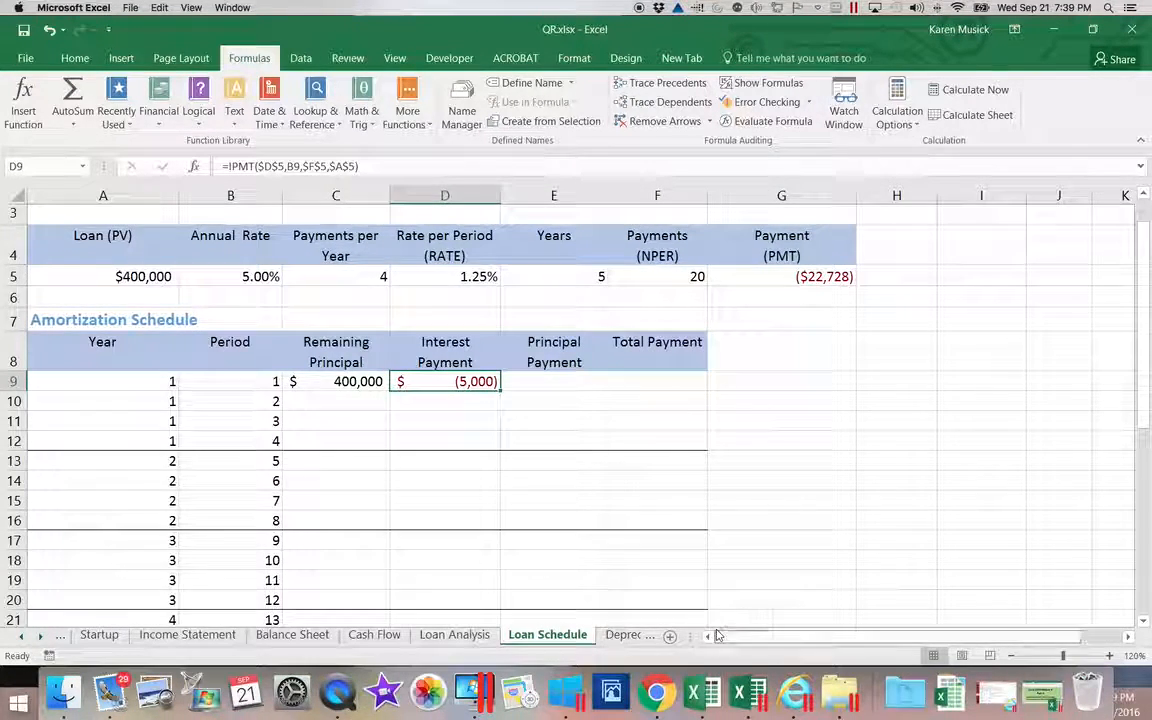
left_click(553, 381)
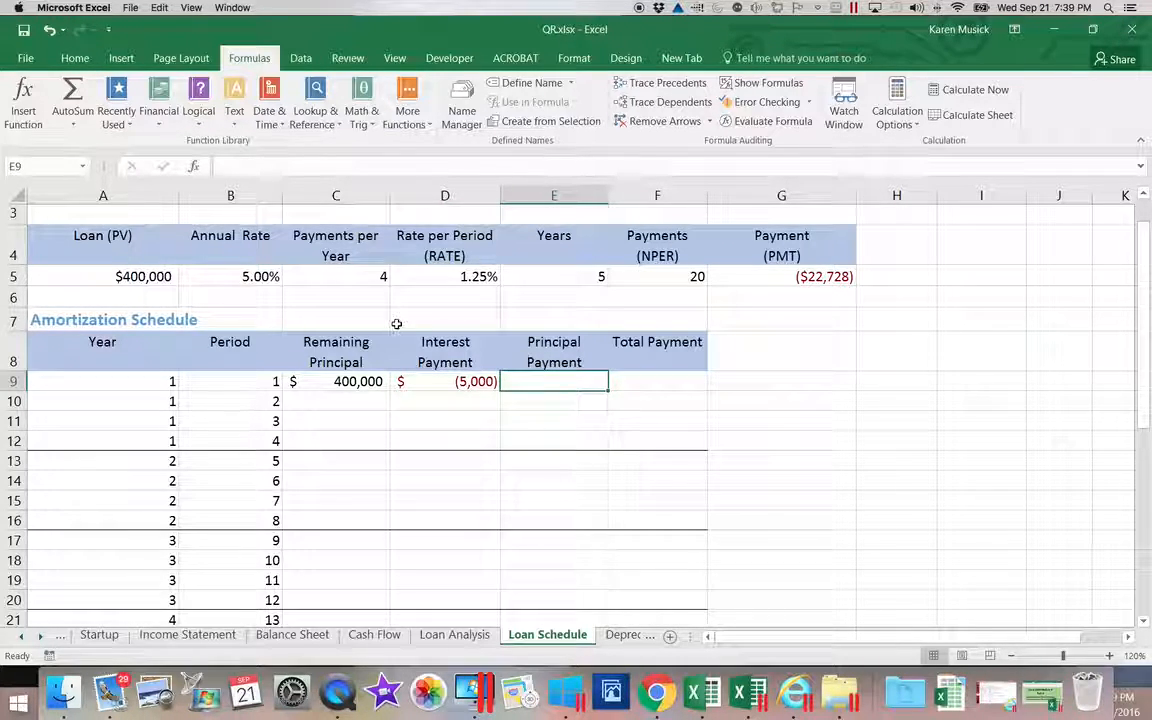
left_click(158, 108)
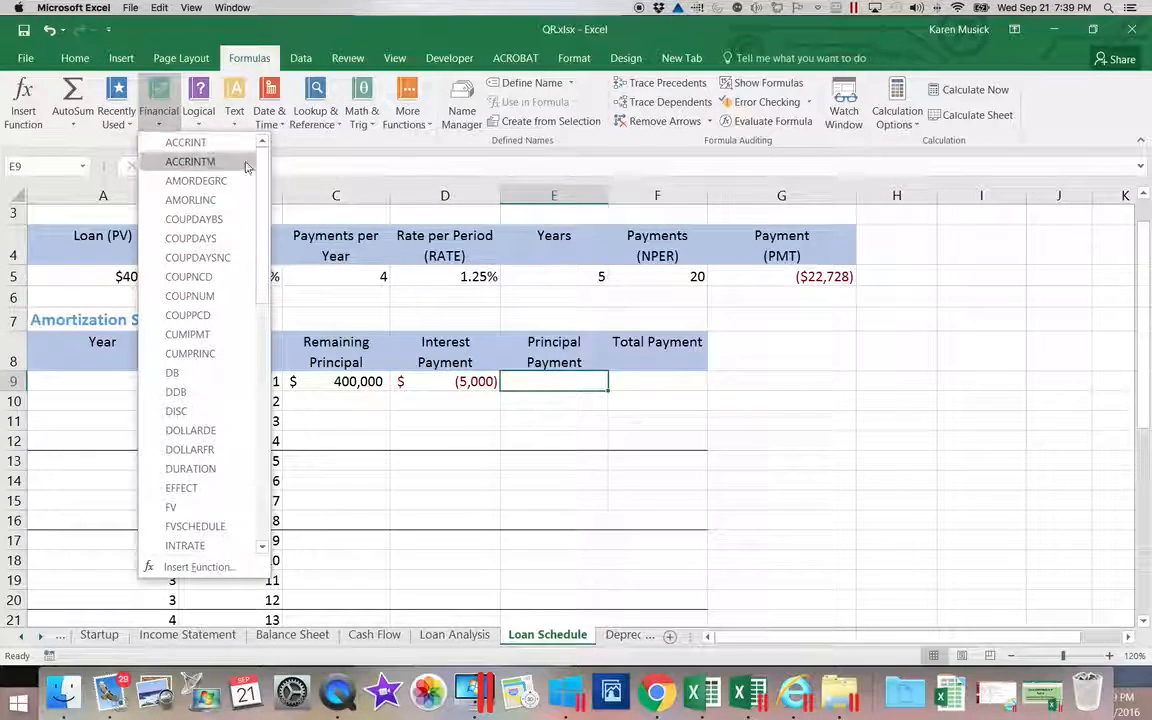
left_click_drag(259, 176, 243, 346)
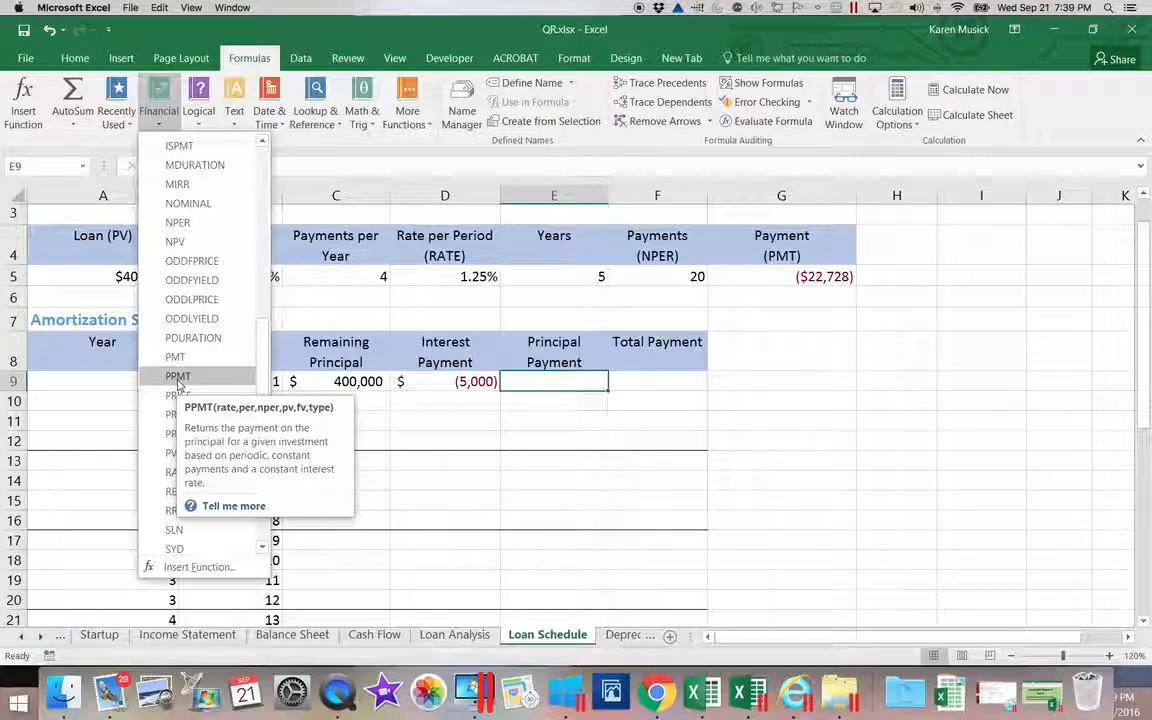
left_click(178, 377)
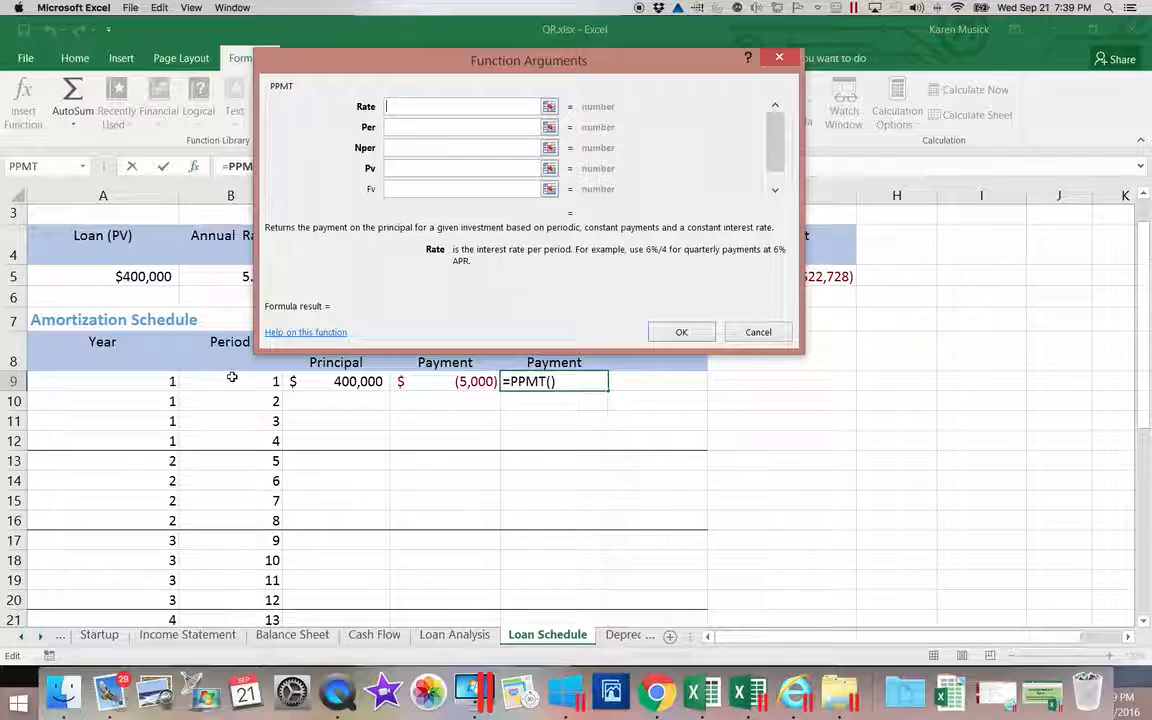
Set the PPMT rate to the locked reference $D$5 and the period to B9.
left_click_drag(489, 60, 574, 404)
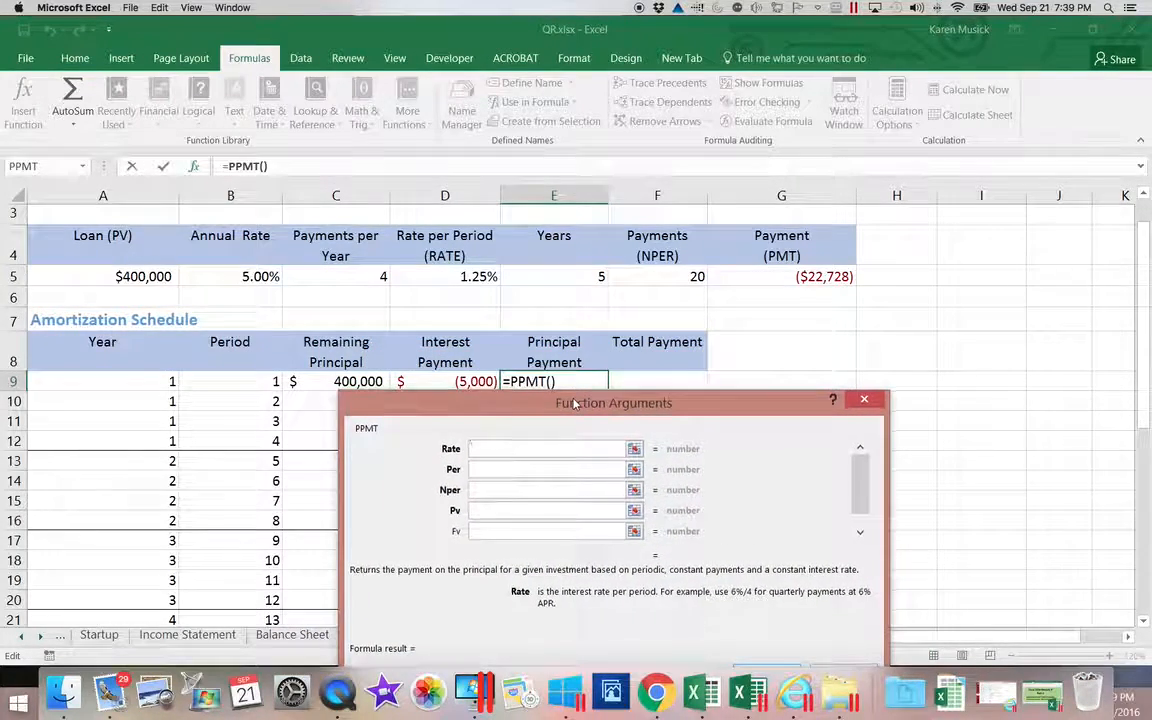
left_click(481, 277)
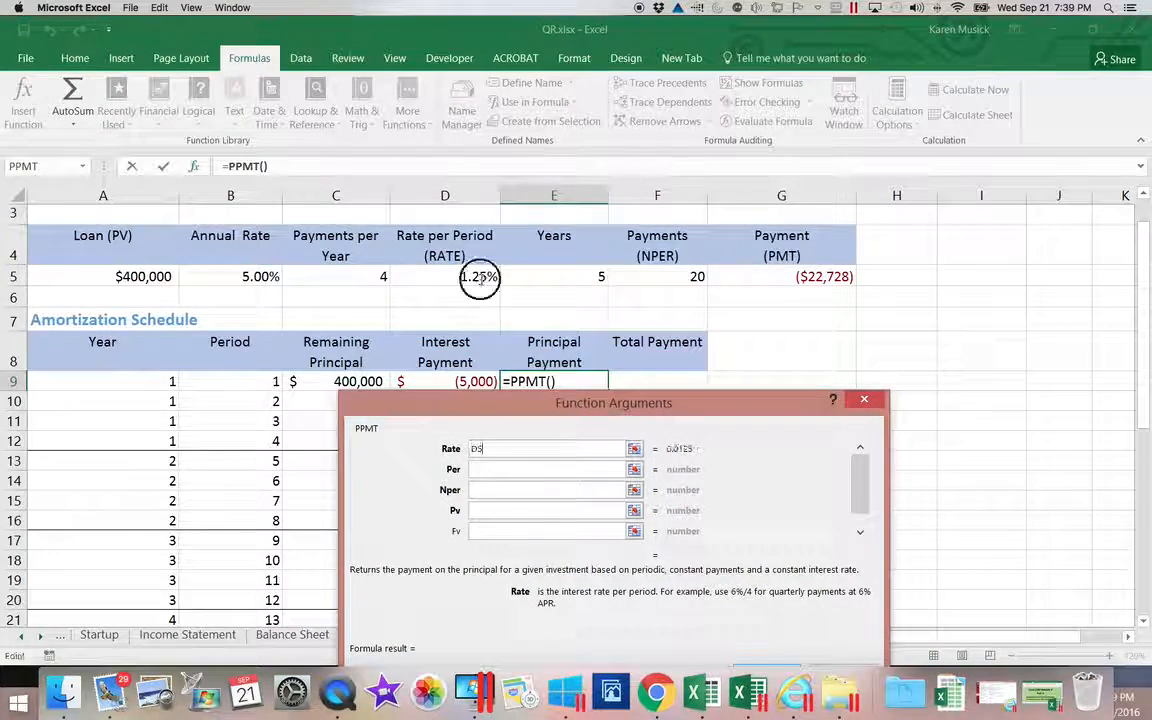
left_click(472, 451)
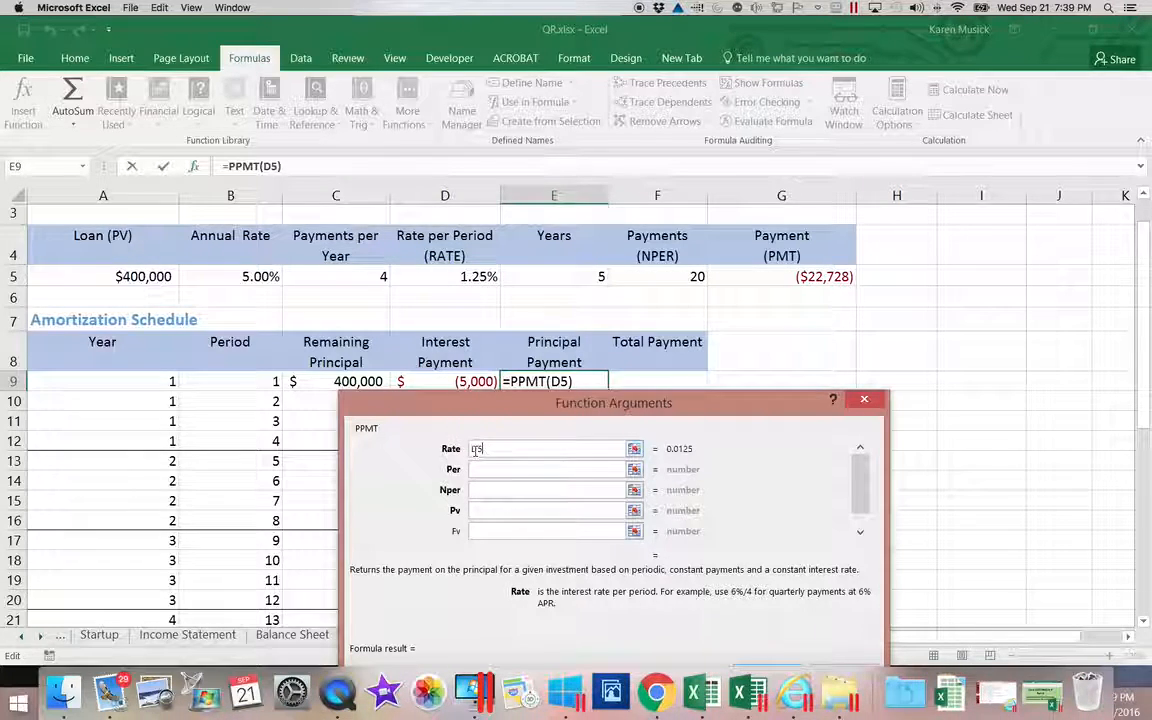
type("$")
key("Right")
type("$")
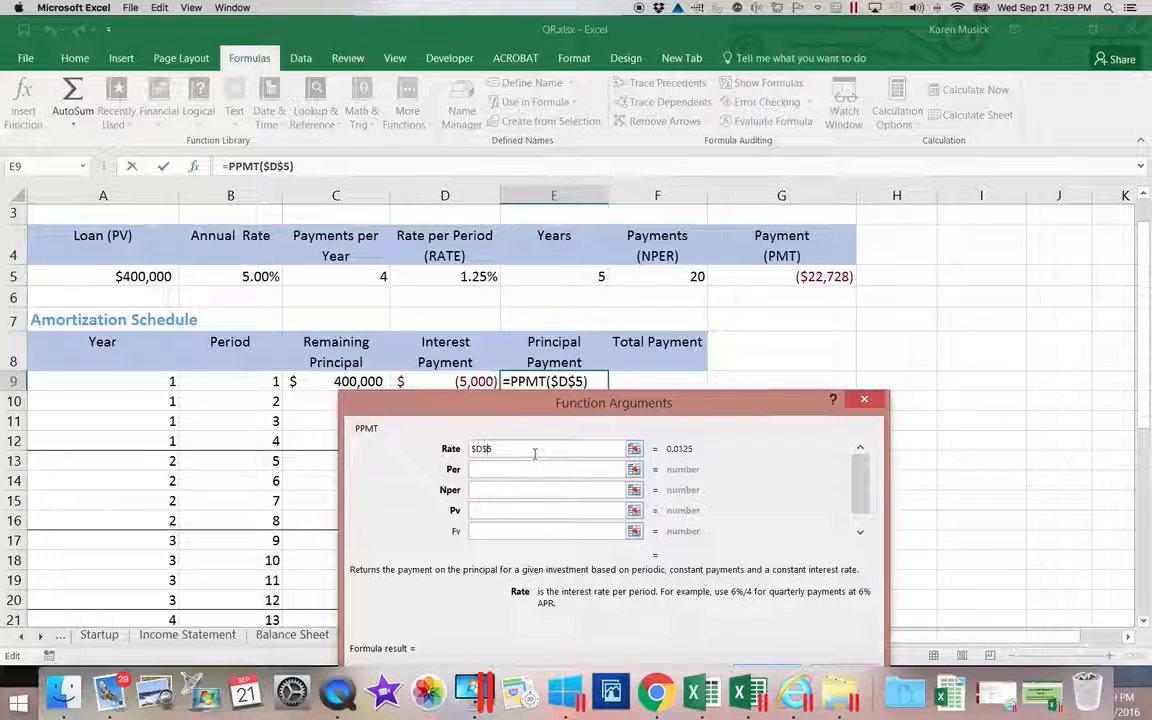
left_click(491, 468)
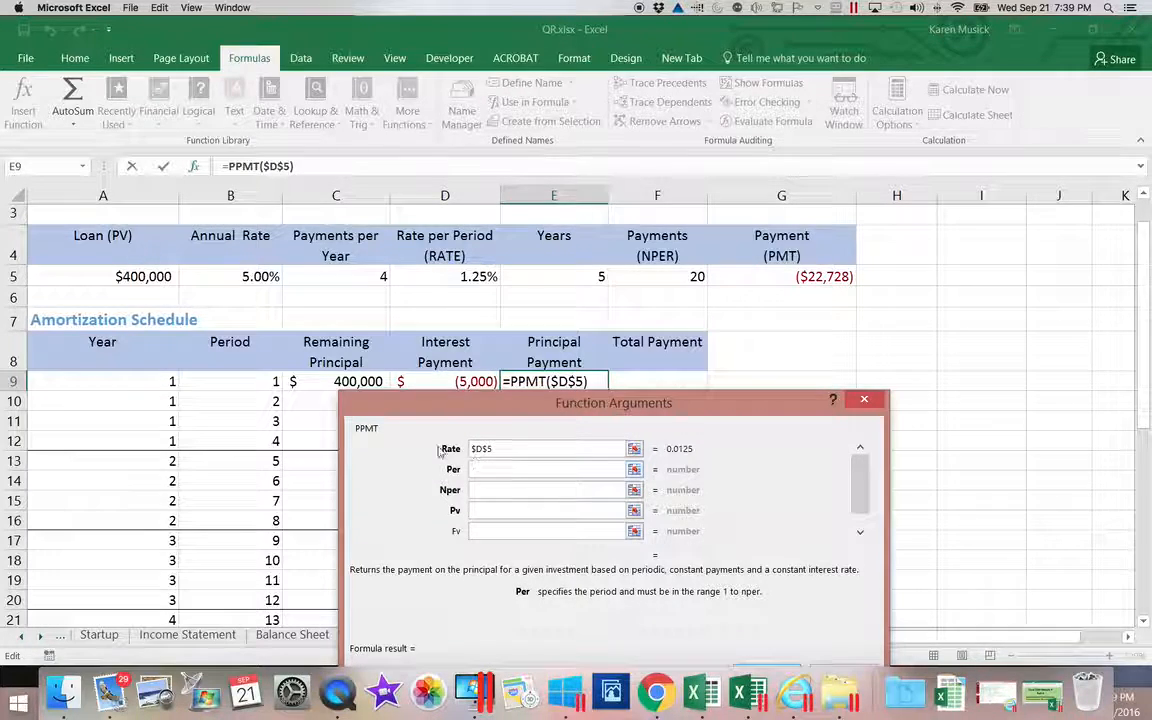
left_click(241, 383)
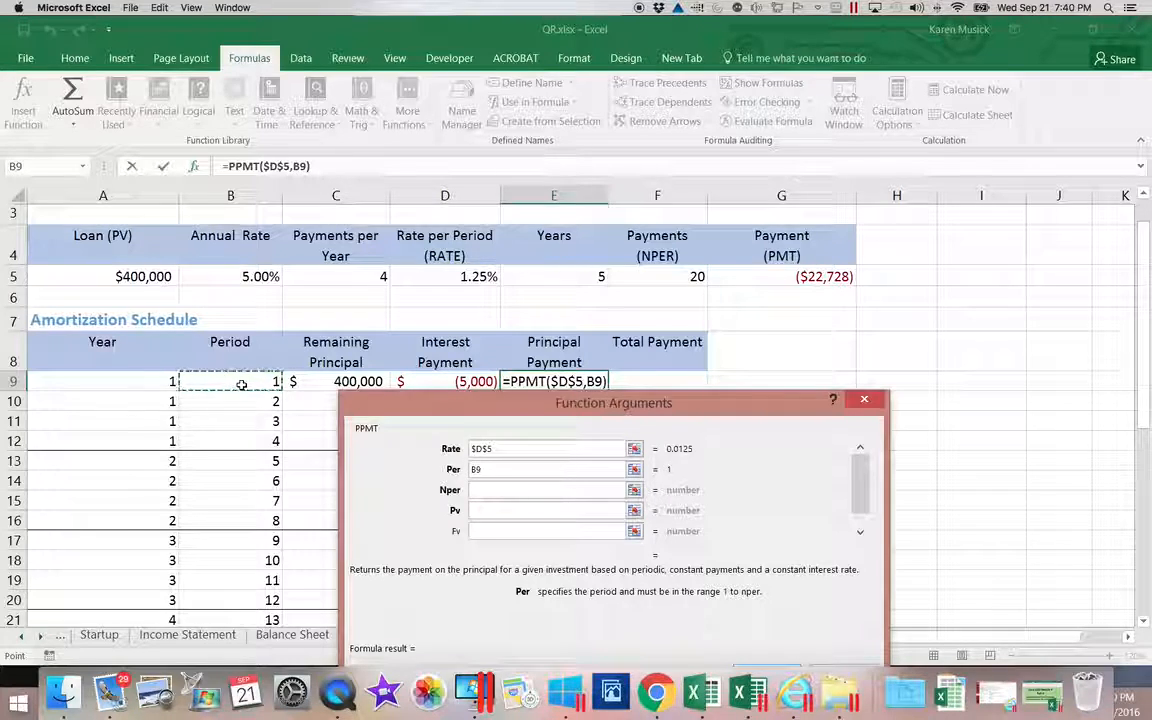
Add locked $F$5 as number of periods and $A$5 as present value, giving $(17,728).
left_click(480, 490)
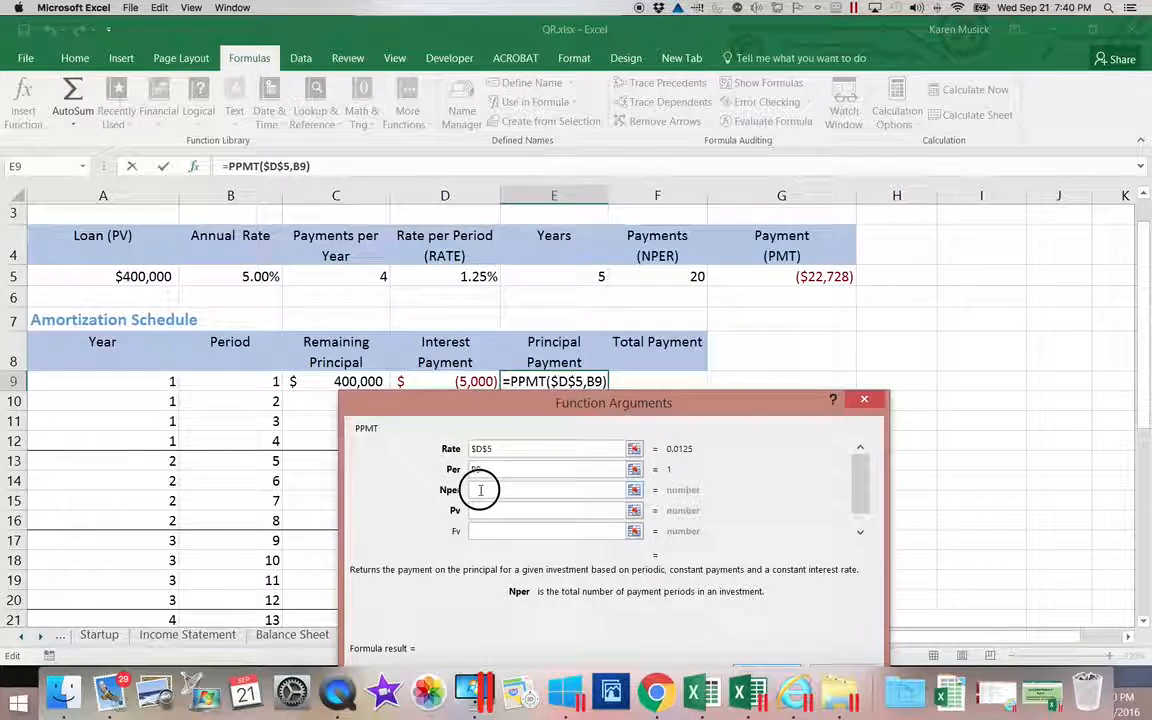
left_click(643, 280)
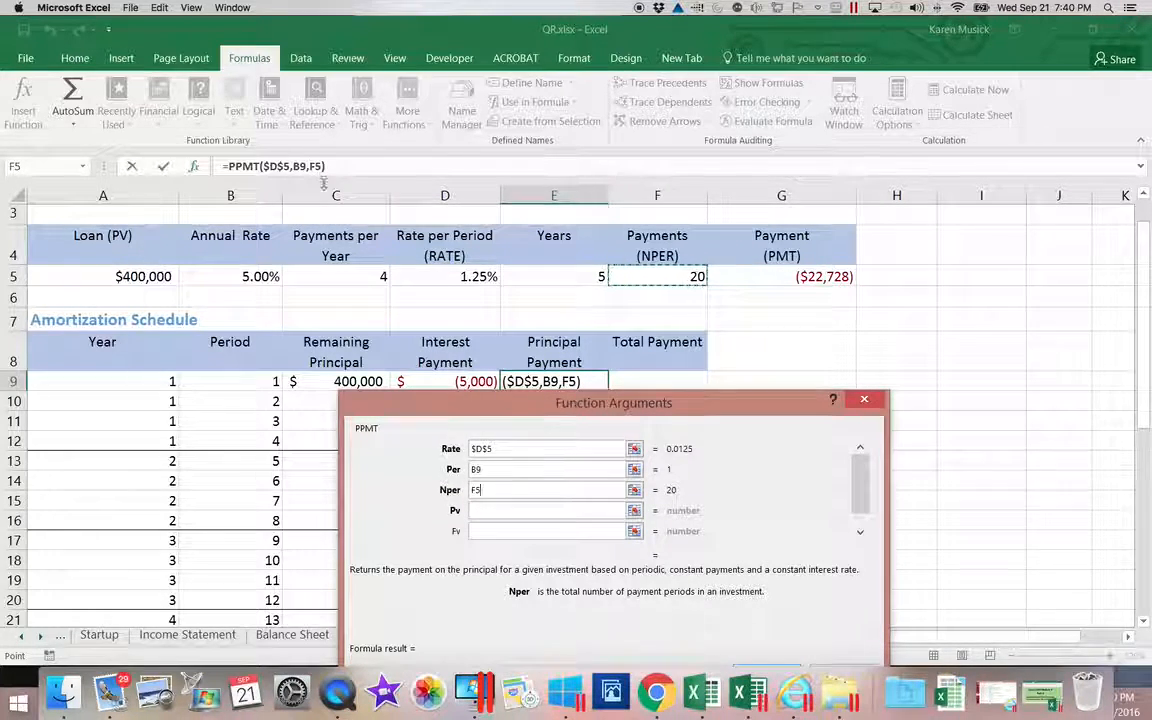
left_click(496, 490)
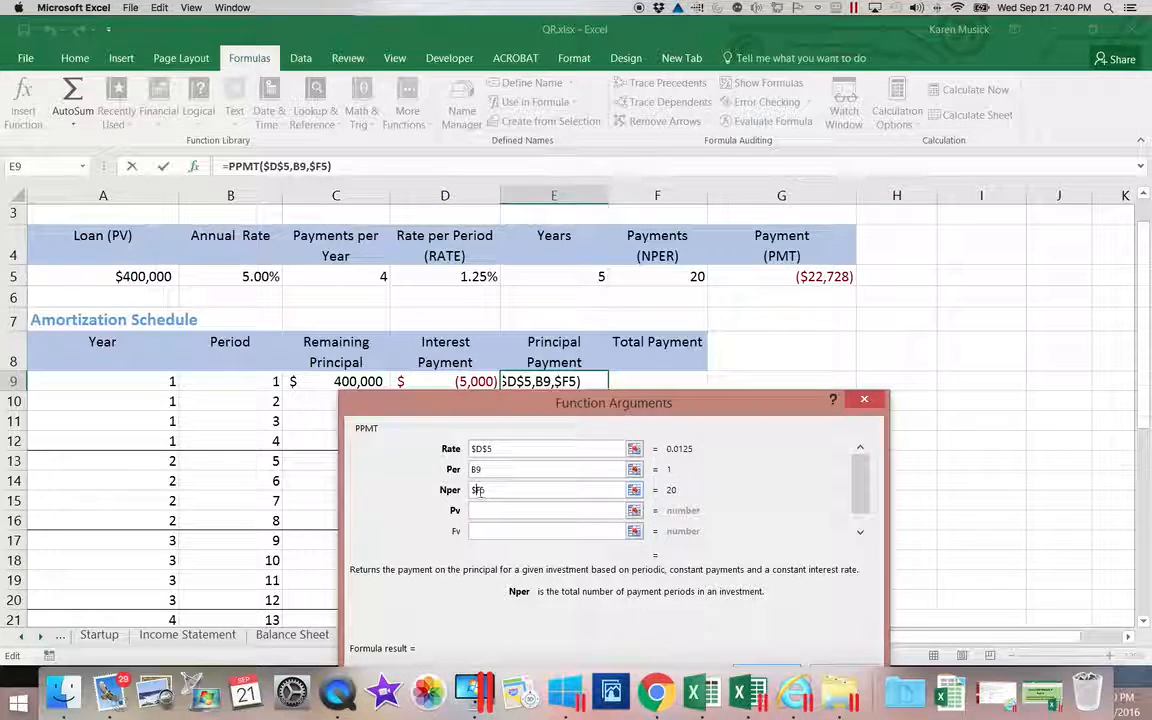
key("F4")
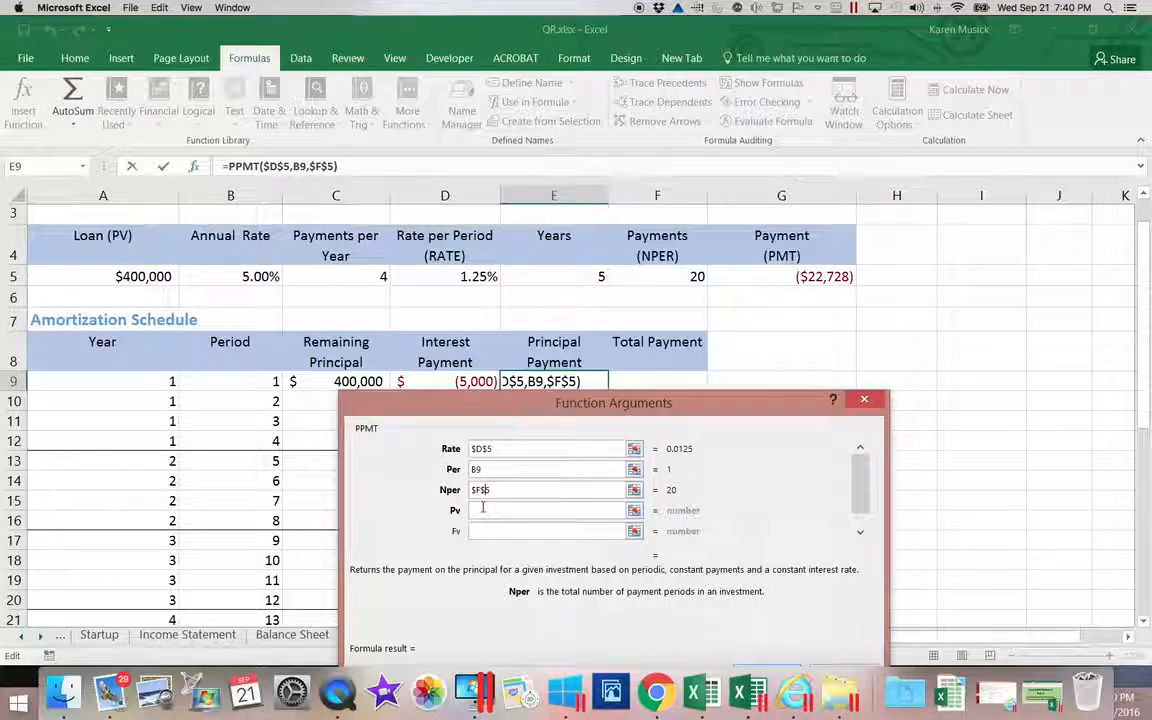
left_click(484, 509)
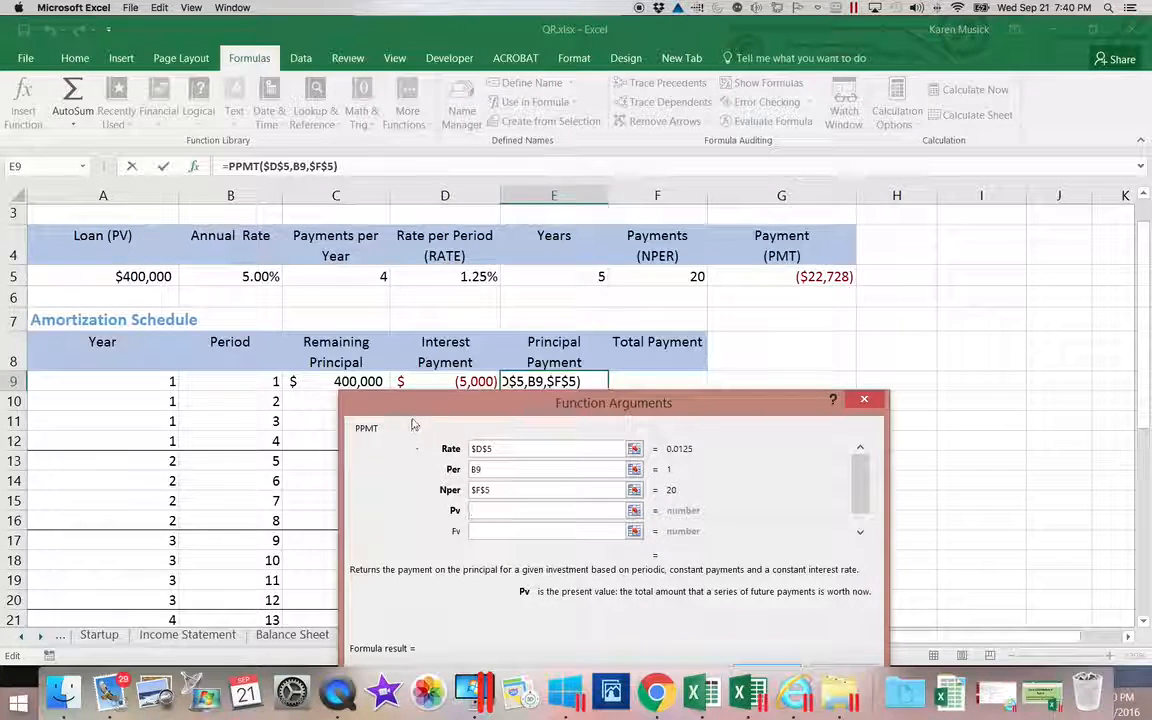
left_click(131, 276)
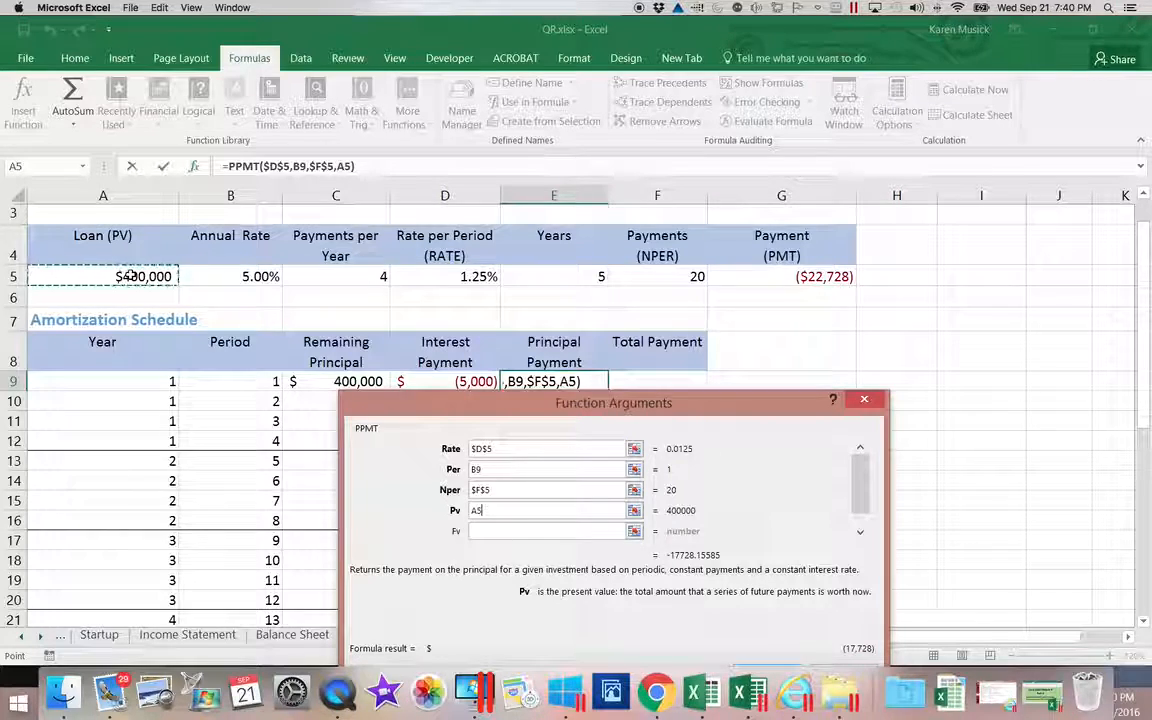
left_click(476, 512)
key("F4")
key("F4")
key("F4")
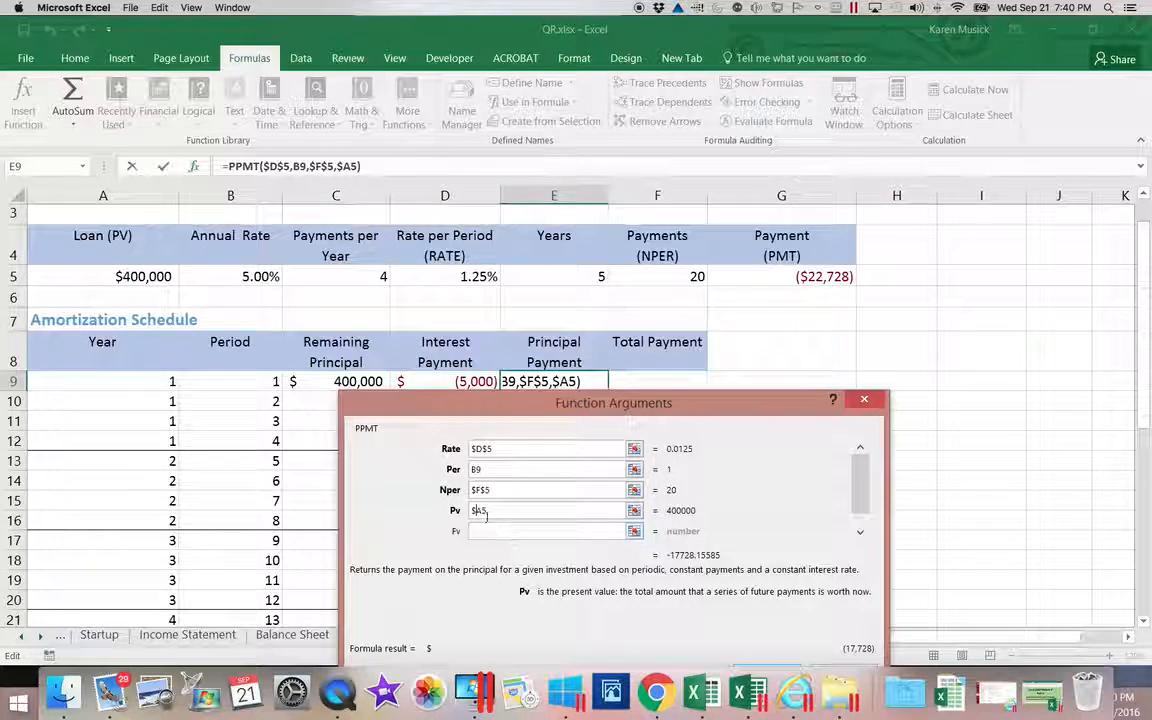
type("$")
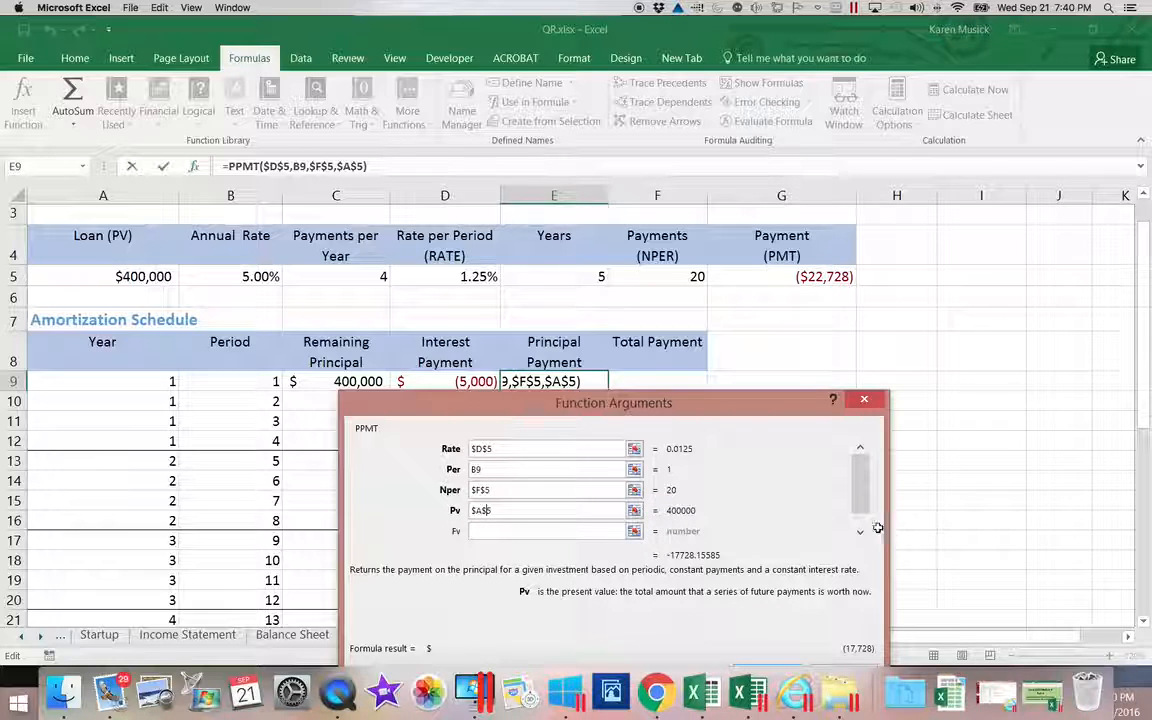
left_click_drag(861, 509, 864, 526)
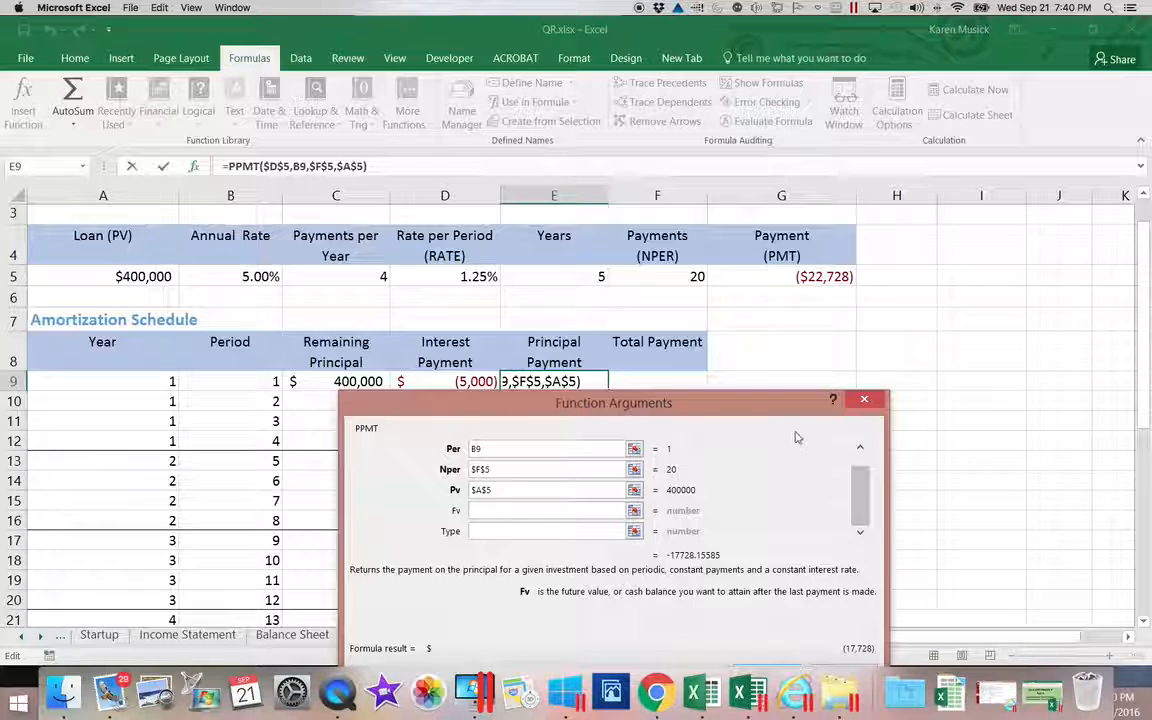
left_click_drag(762, 408, 933, 193)
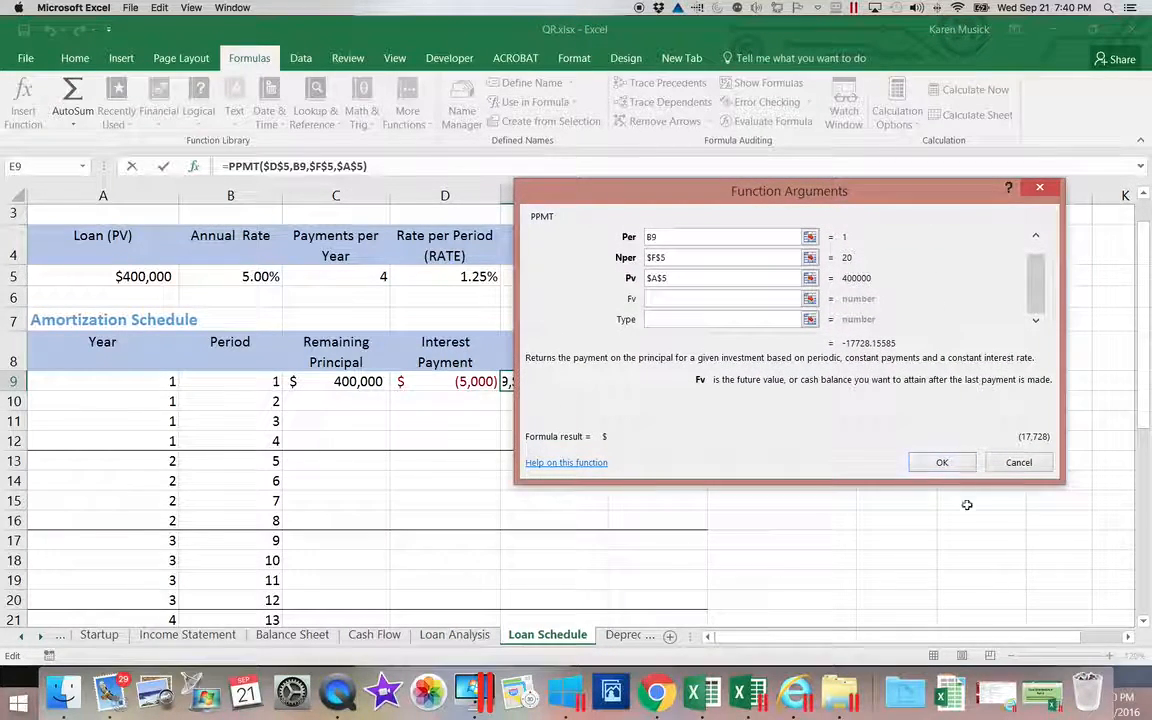
left_click(957, 461)
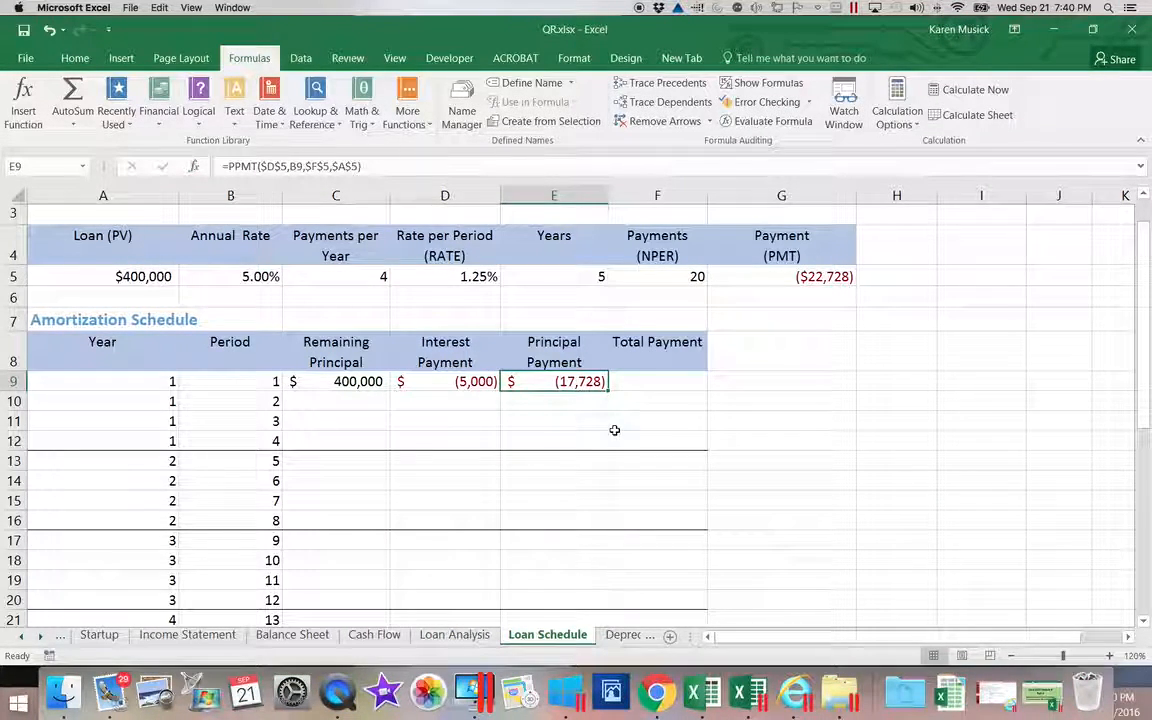
left_click(475, 386)
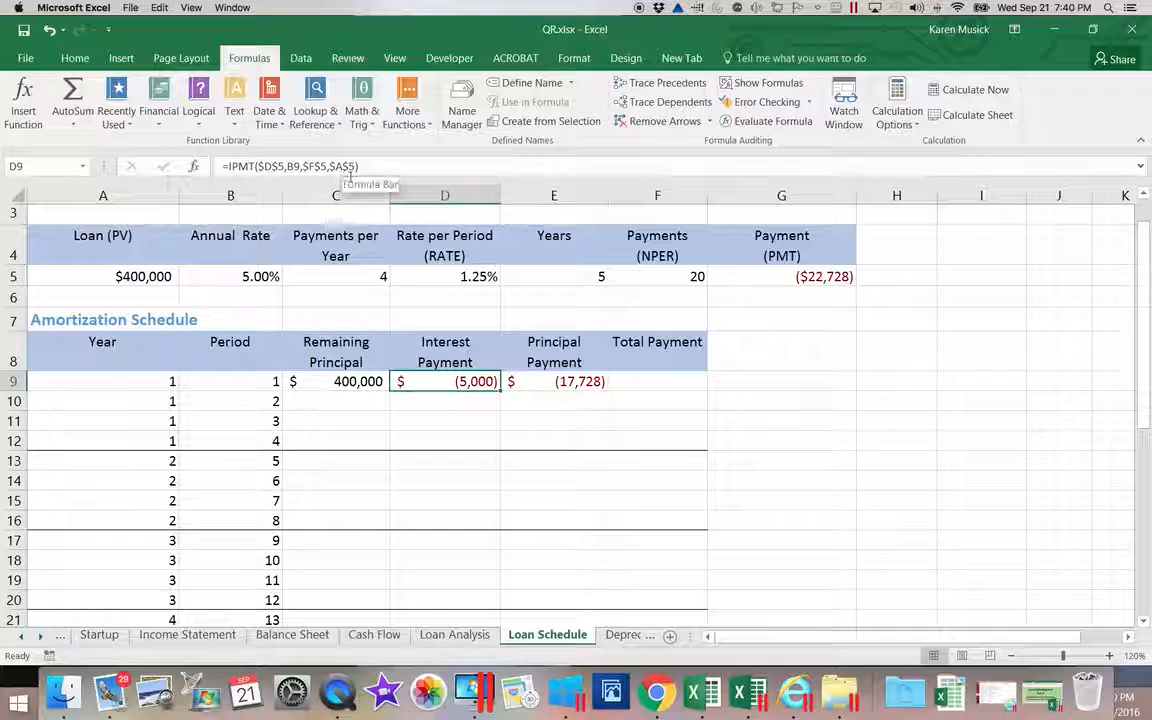
left_click(540, 381)
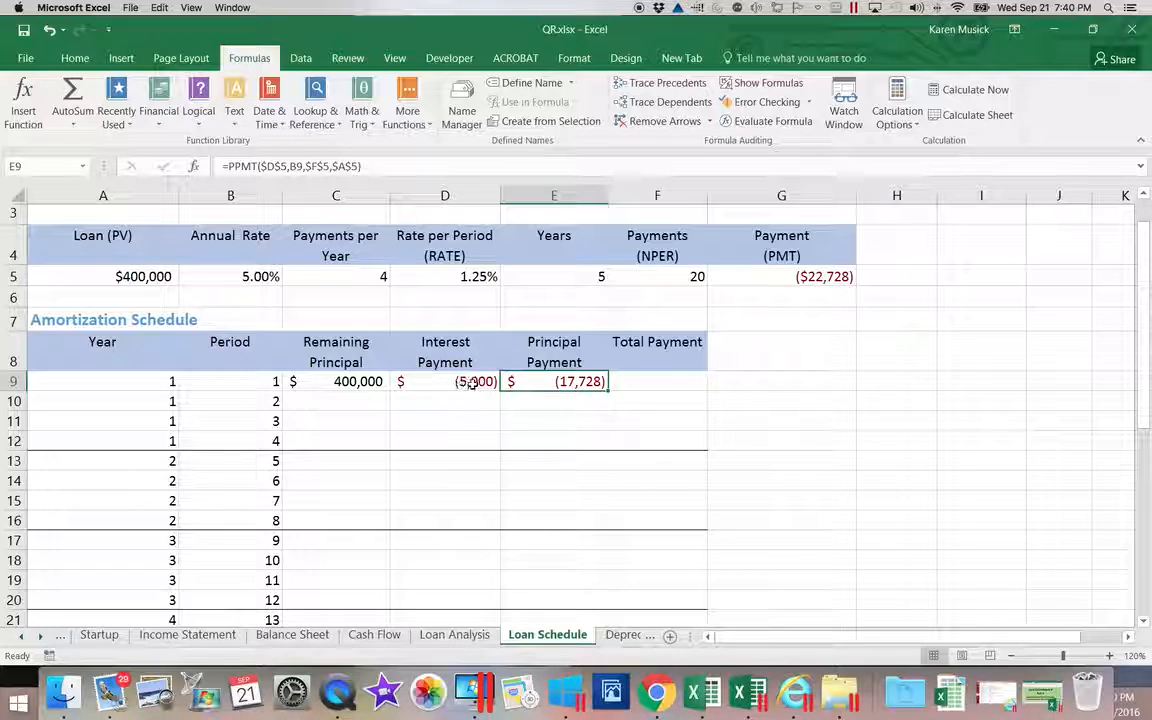
left_click(649, 387)
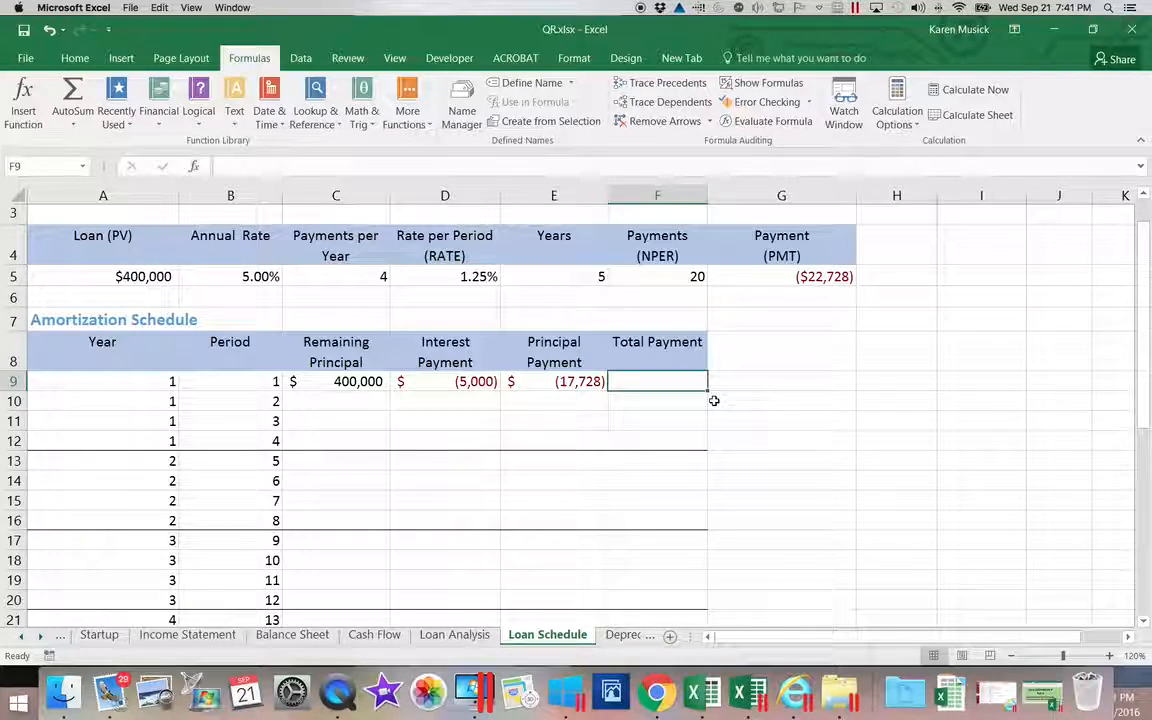
Enter =D9+E9 in F9 so period 1's total payment shows $(22,728).
type("=")
scroll(640, 396, "right", 2)
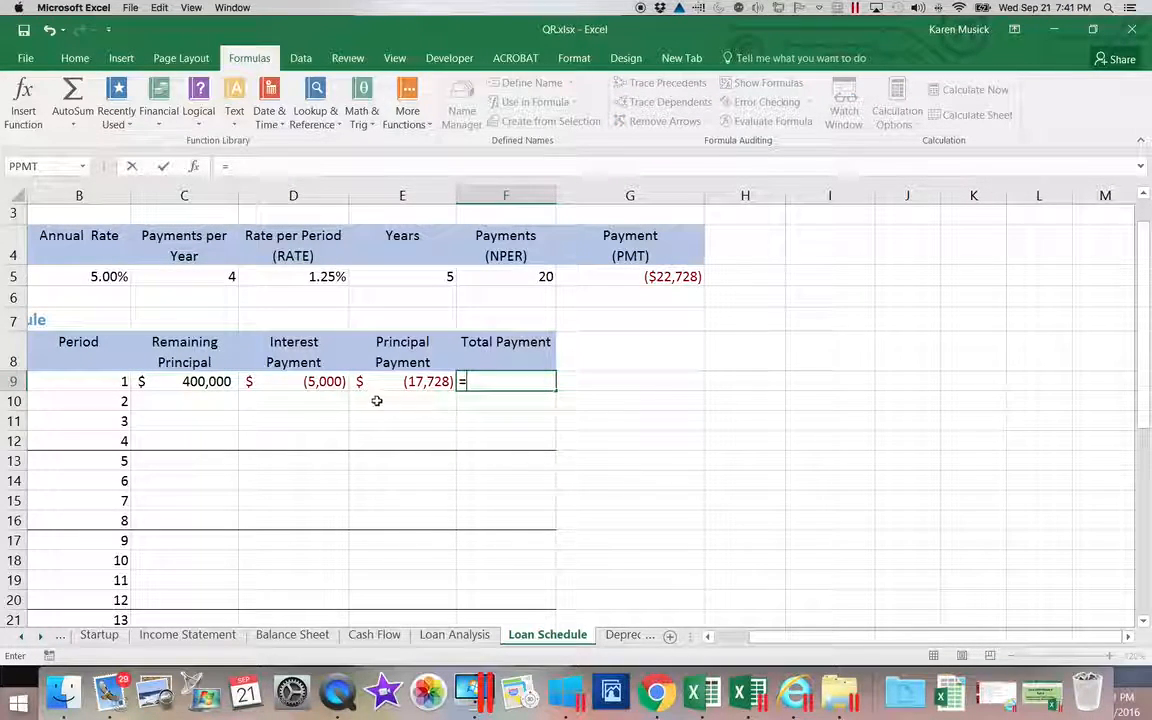
left_click(314, 381)
type("+")
left_click(386, 382)
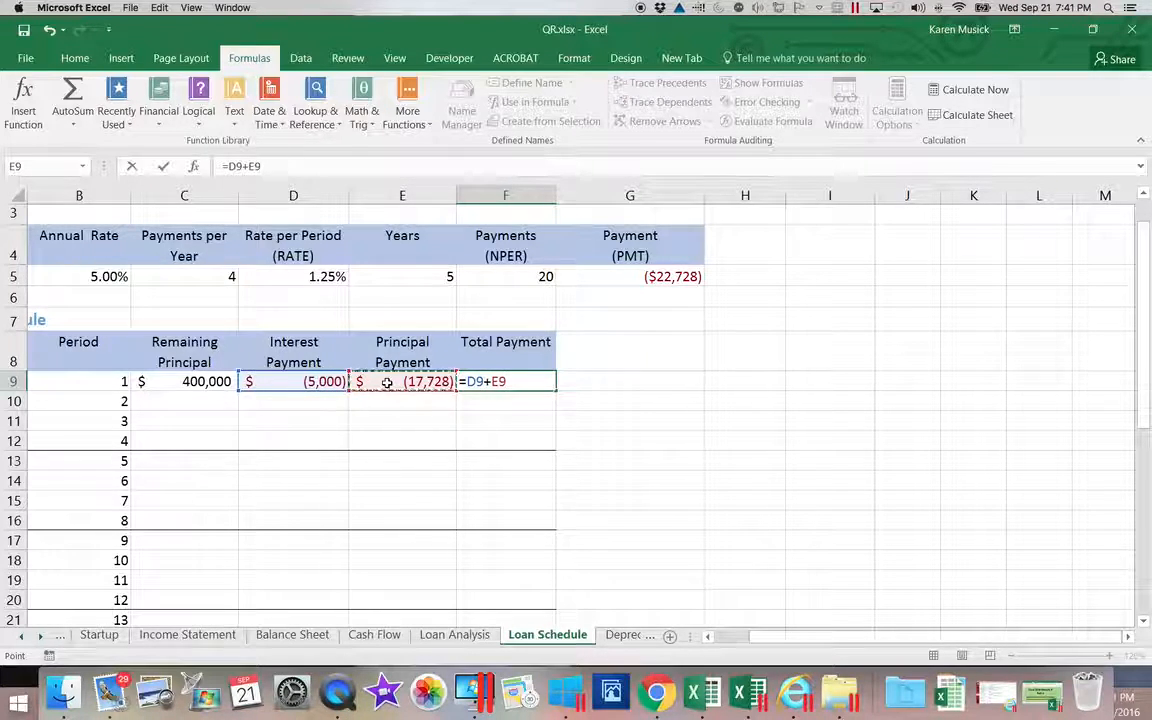
key("Return")
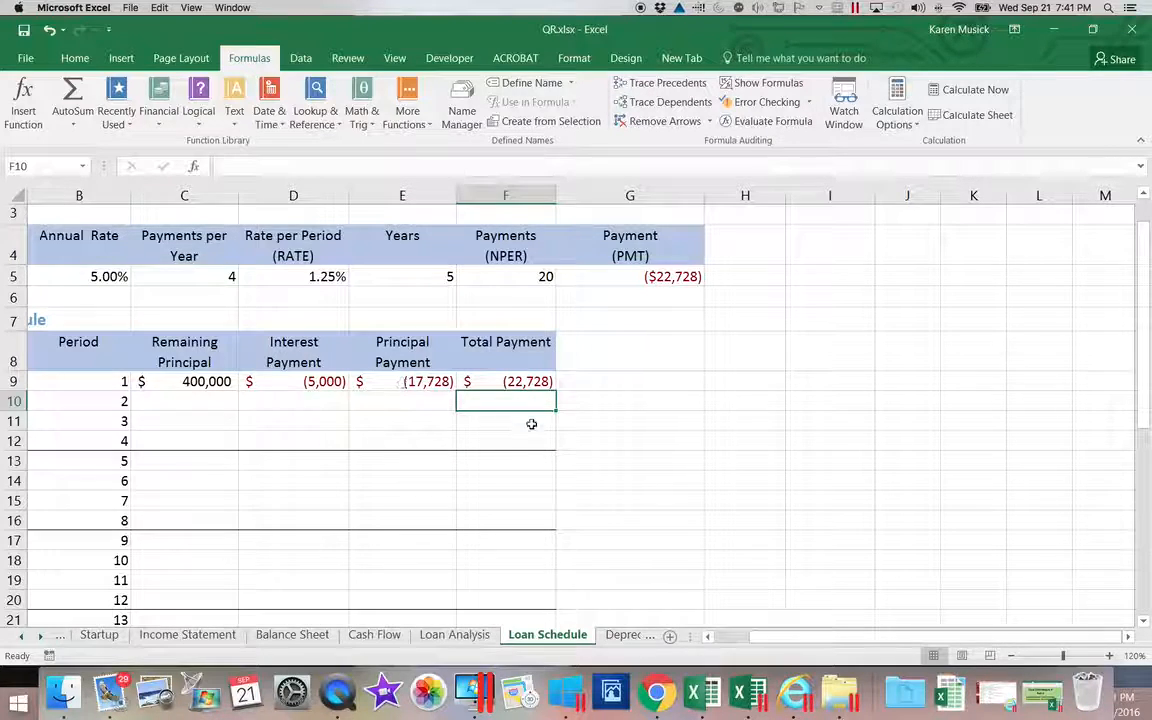
left_click_drag(762, 634, 733, 630)
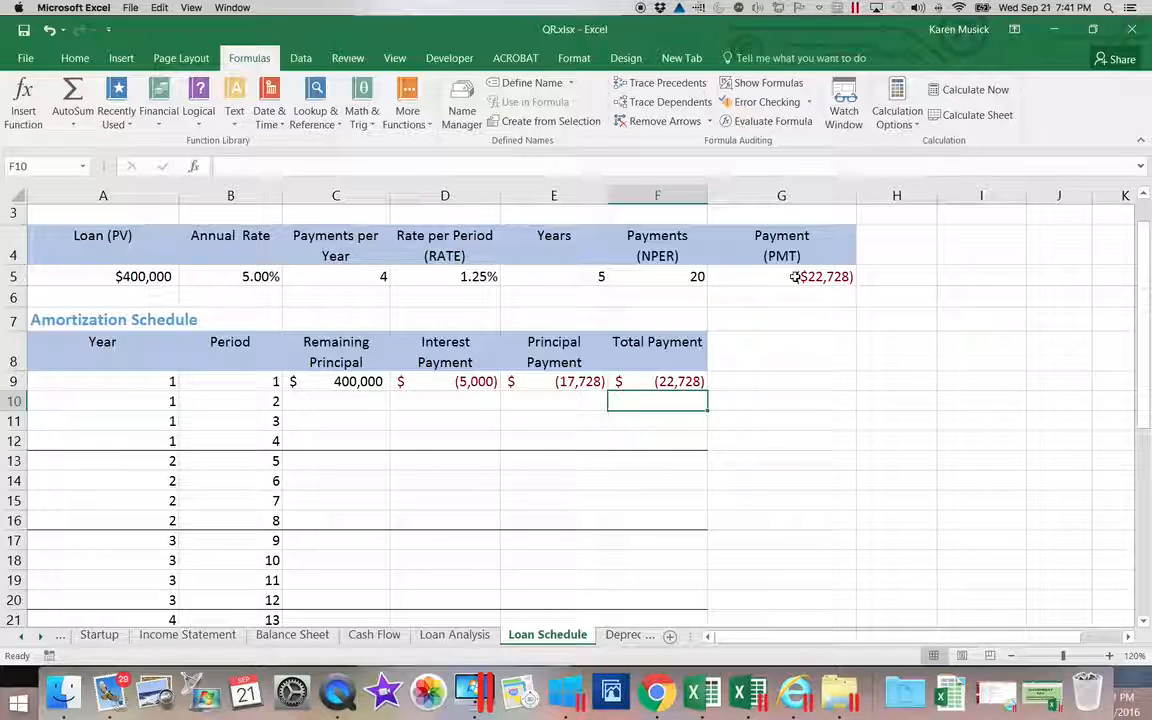
Enter =C9+E9 in C10, giving a period 2 remaining principal of 382,272.
left_click(376, 401)
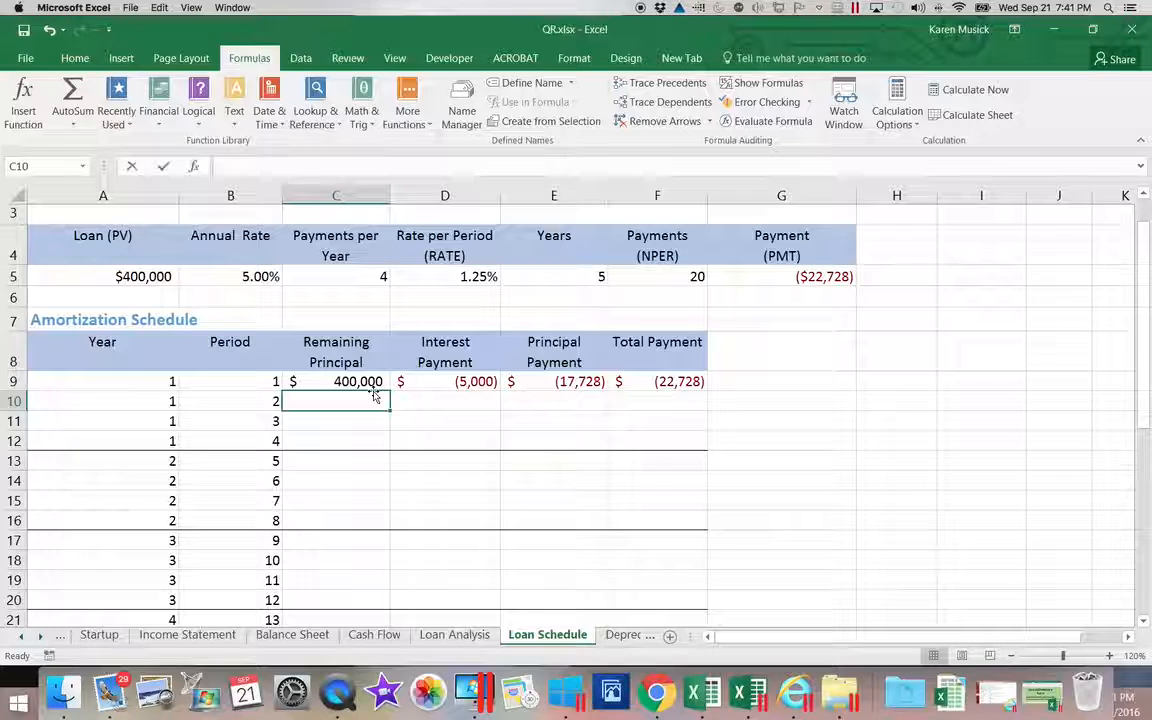
type("=")
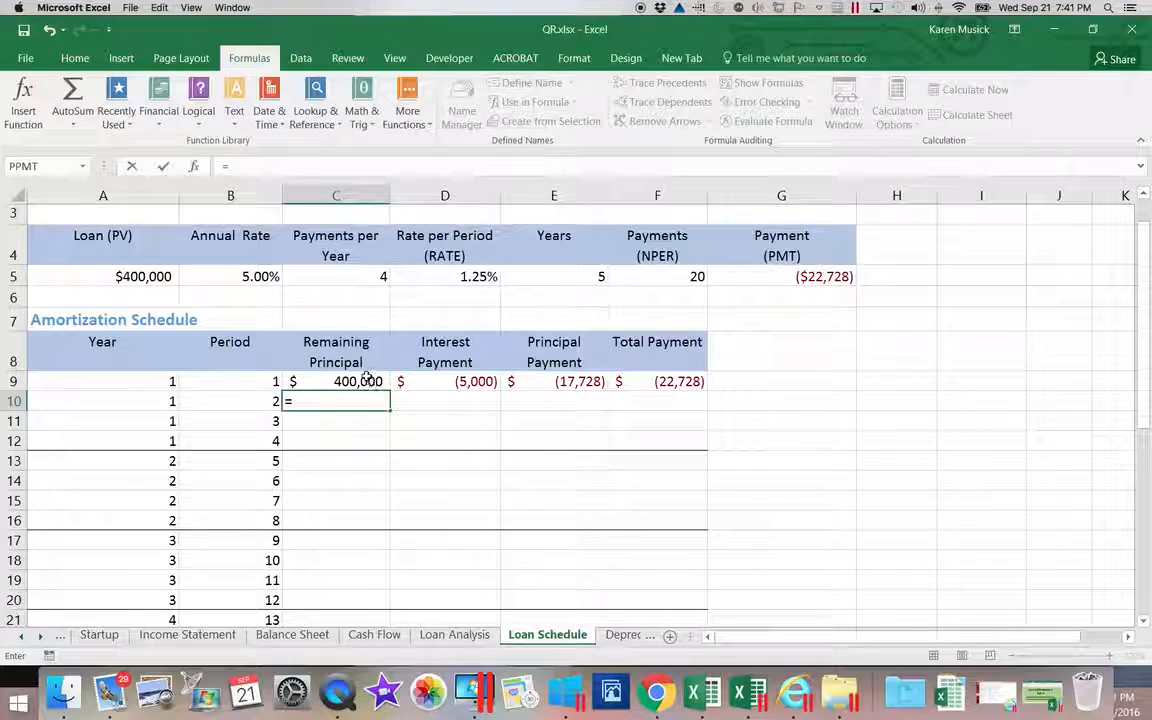
left_click(368, 380)
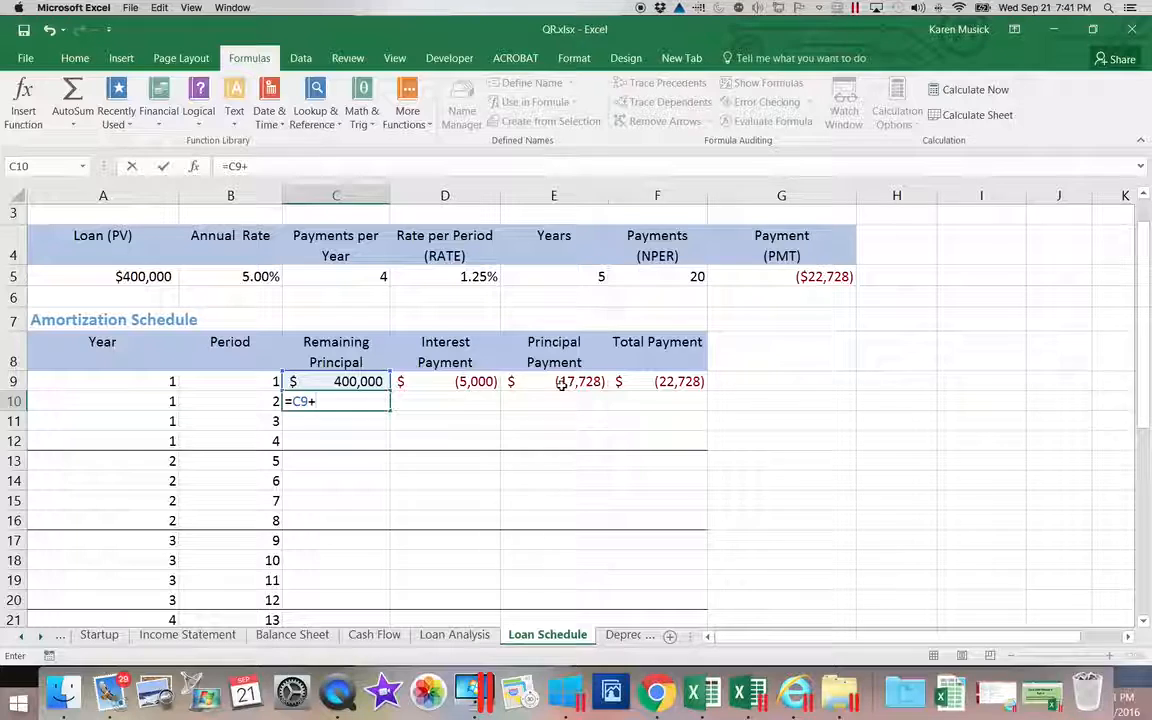
type("+")
left_click(563, 386)
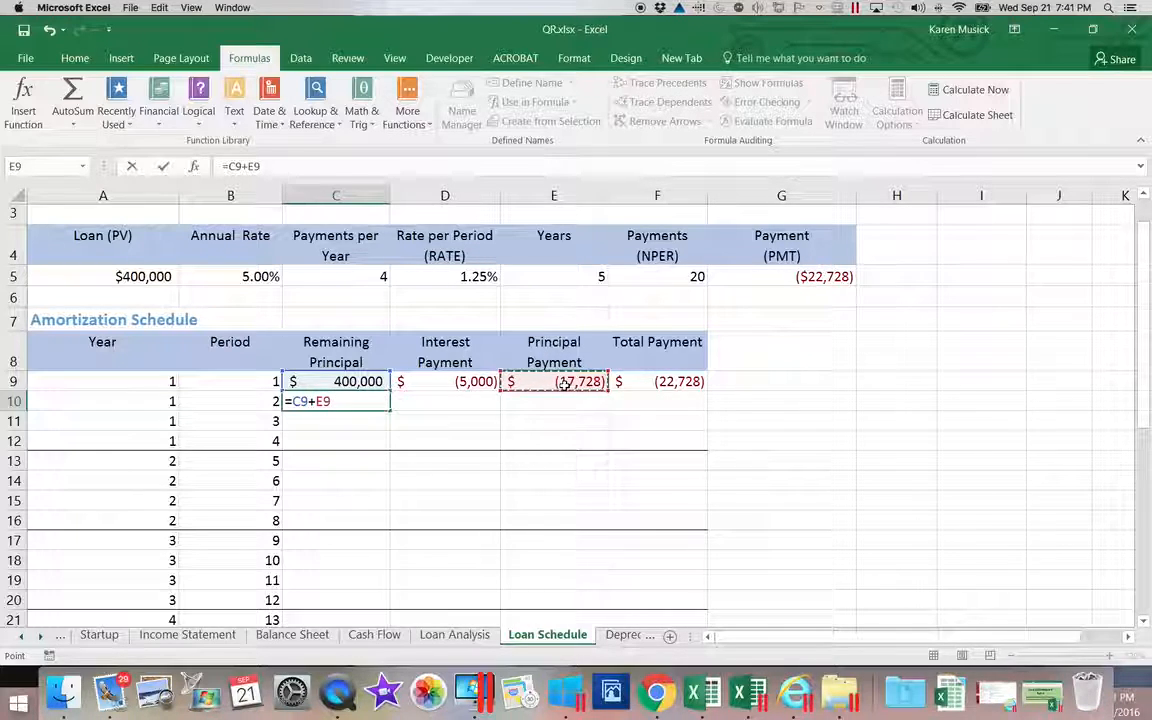
key("Return")
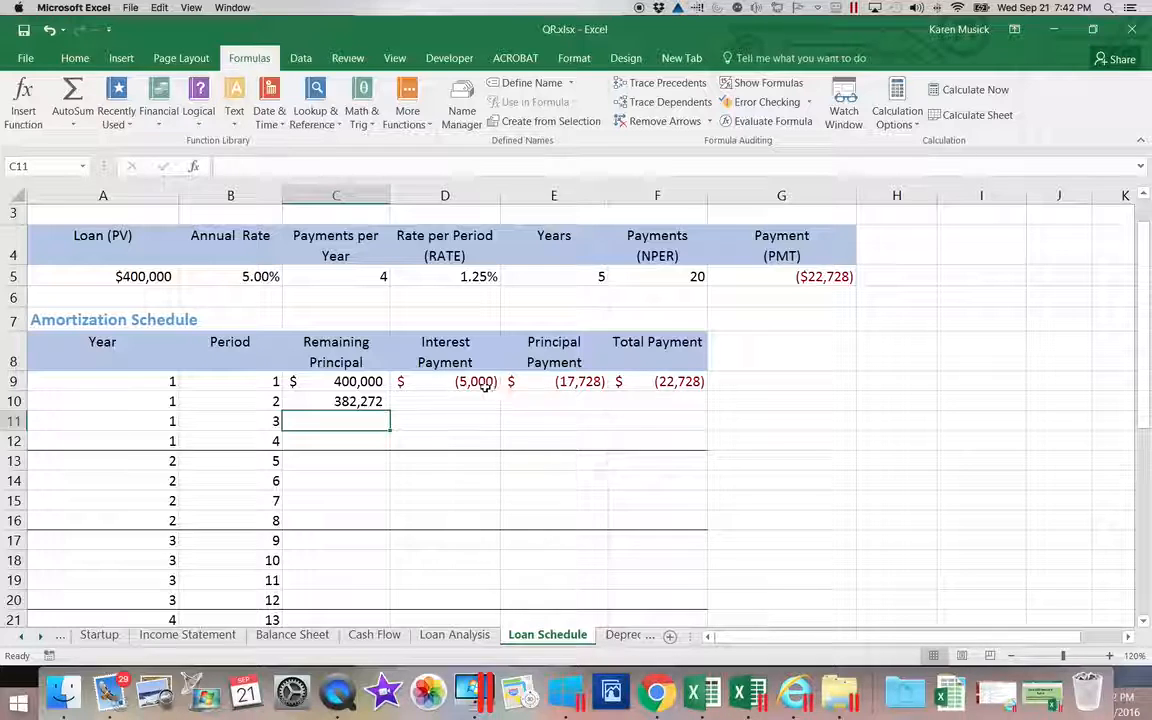
Fill D9:F9 down to row 10, showing (4,778), (17,950) and (22,728) for period 2.
left_click_drag(476, 381, 640, 384)
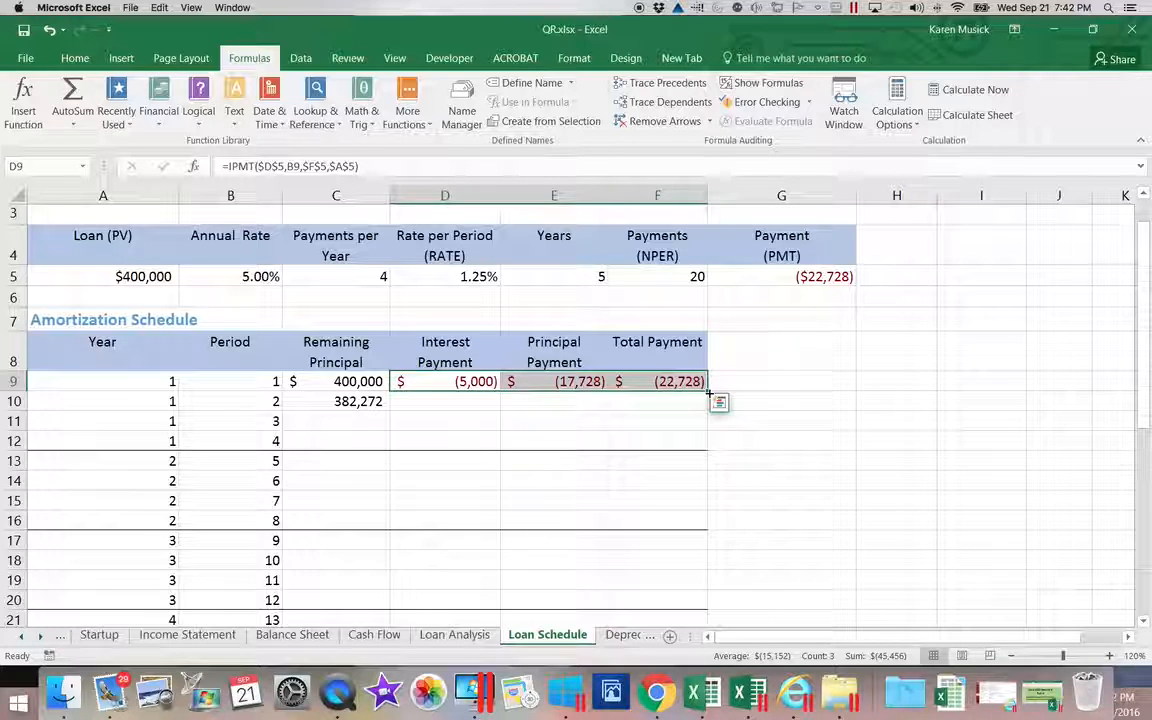
left_click_drag(709, 394, 708, 394)
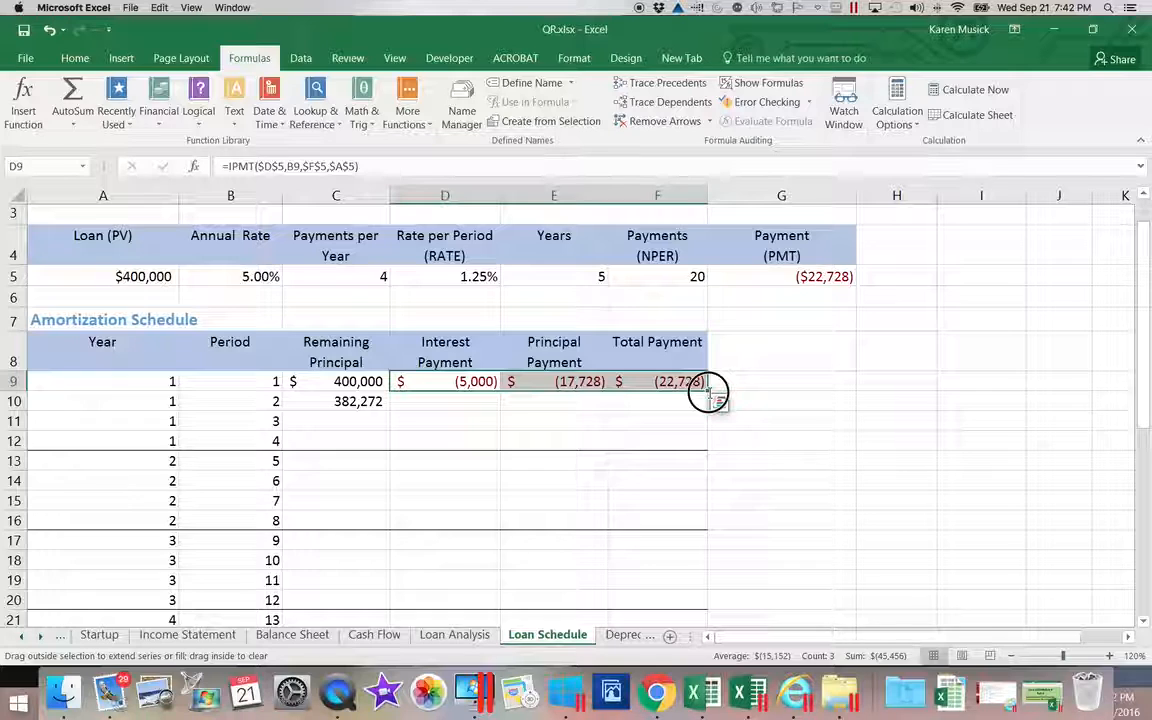
left_click_drag(709, 394, 710, 408)
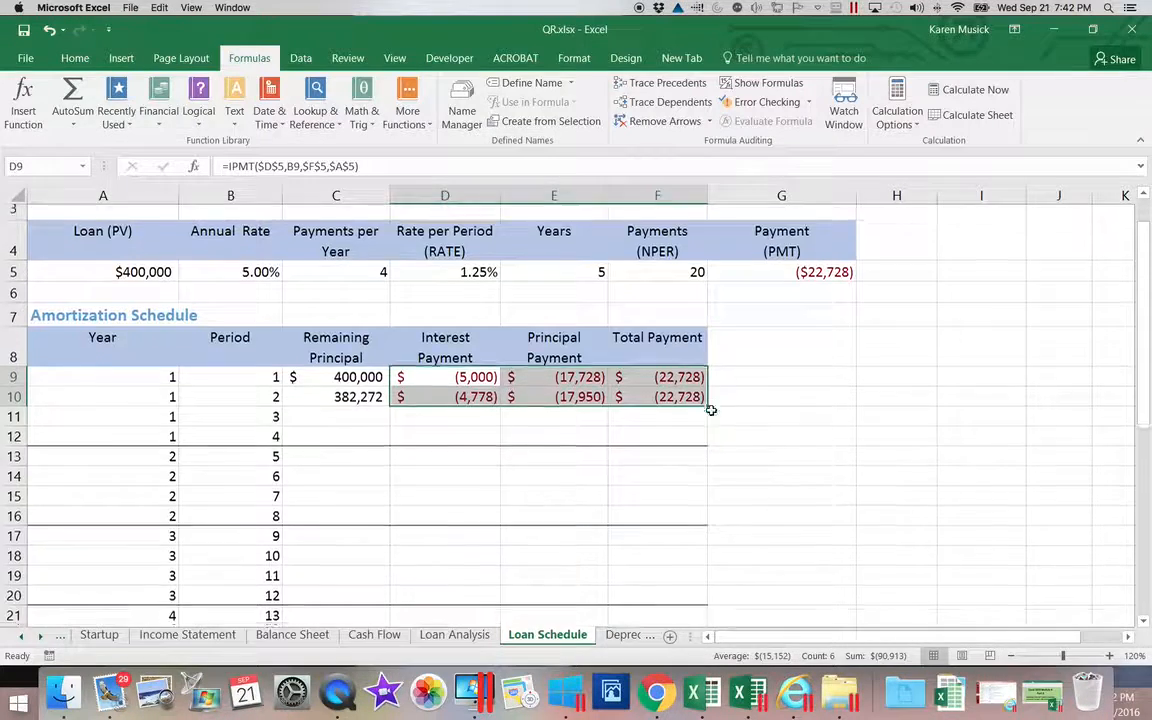
scroll(710, 410, "down", 3)
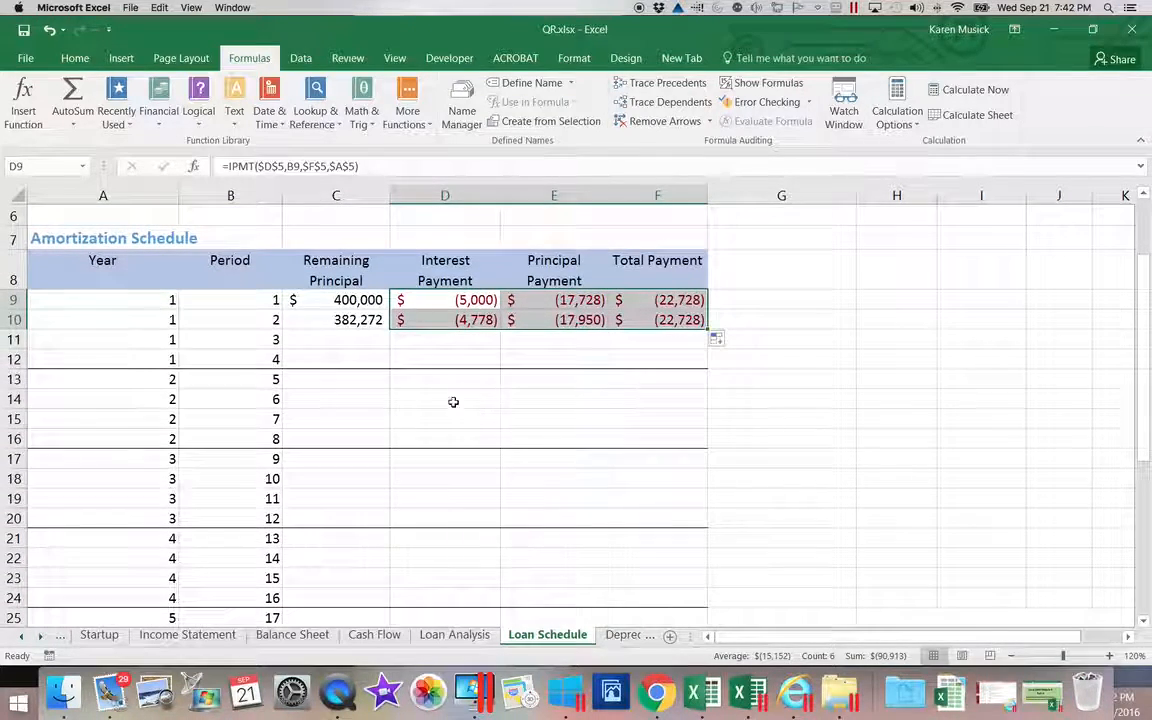
left_click(358, 320)
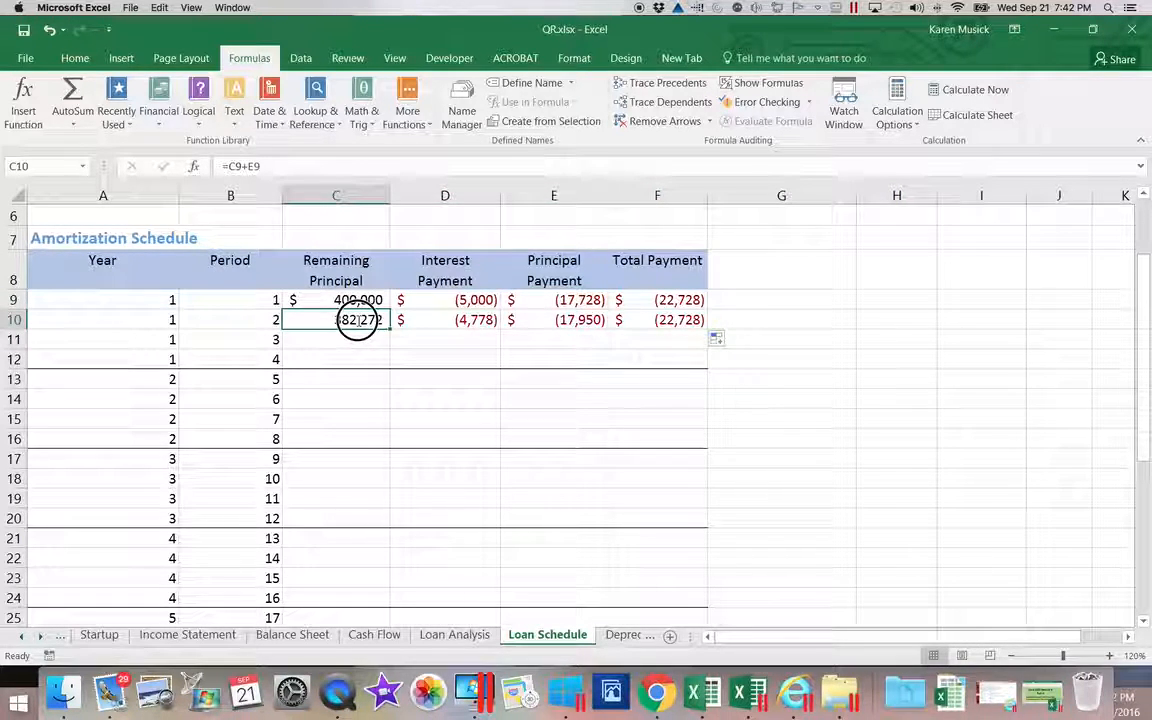
Fill C10:F10 down to row 28 without formatting, ending at 22,448 remaining.
left_click_drag(358, 320, 686, 580)
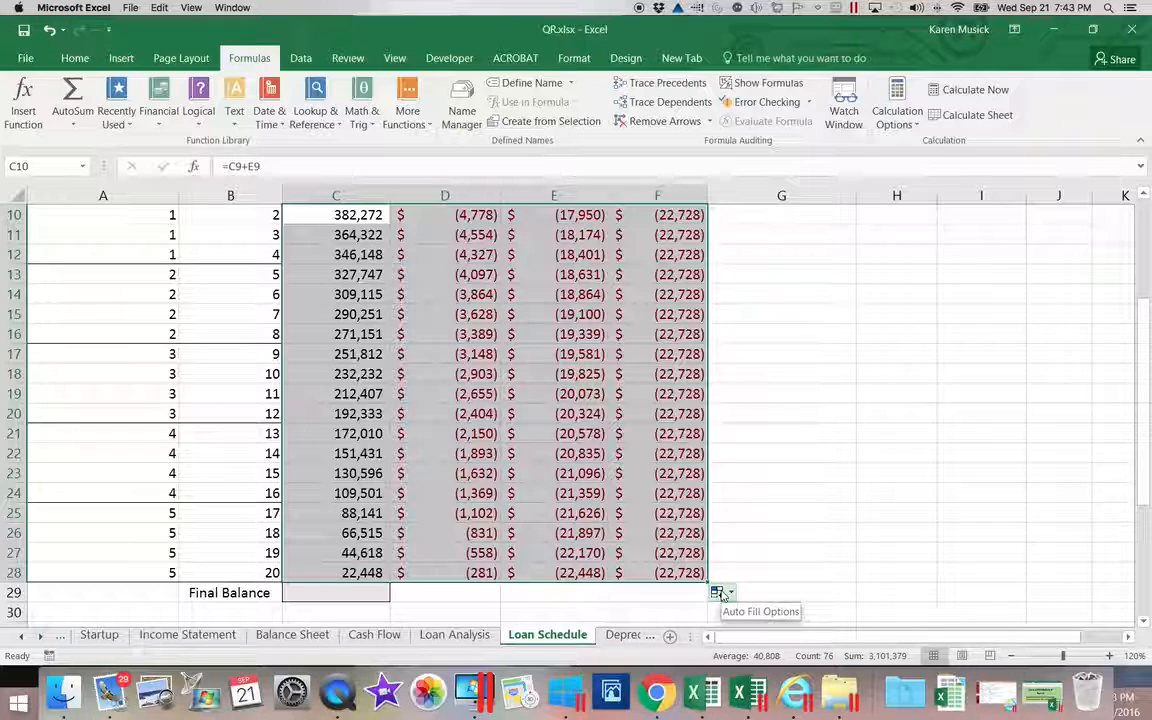
left_click(721, 594)
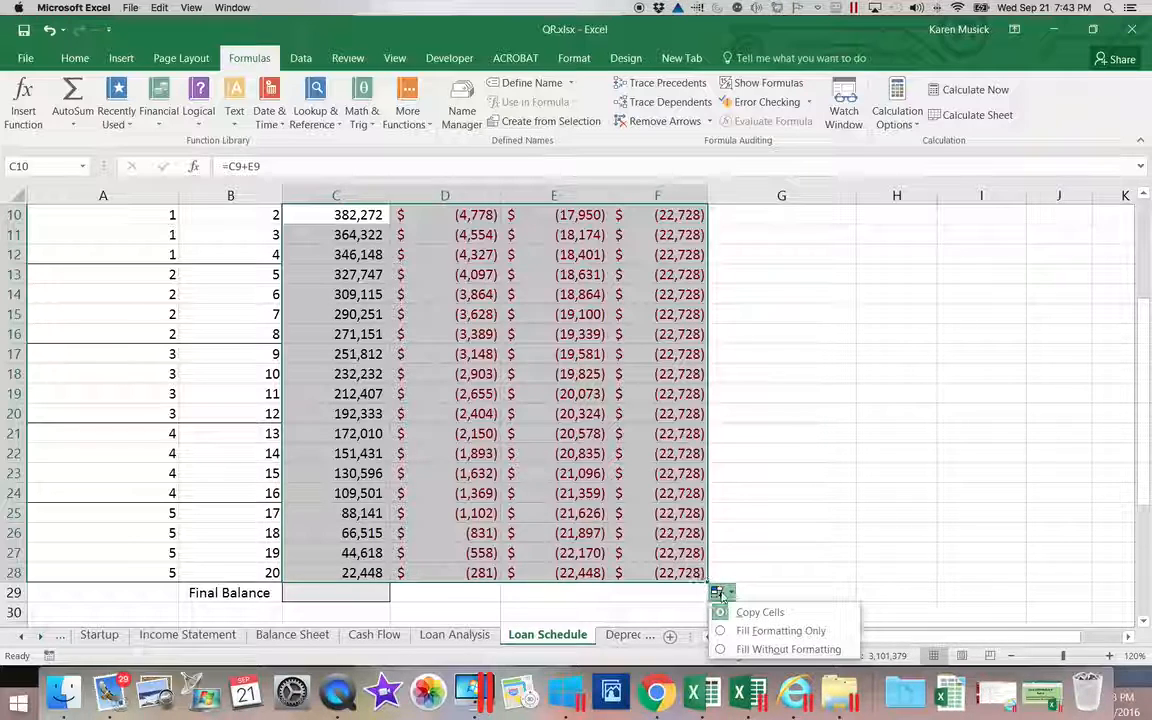
left_click(721, 650)
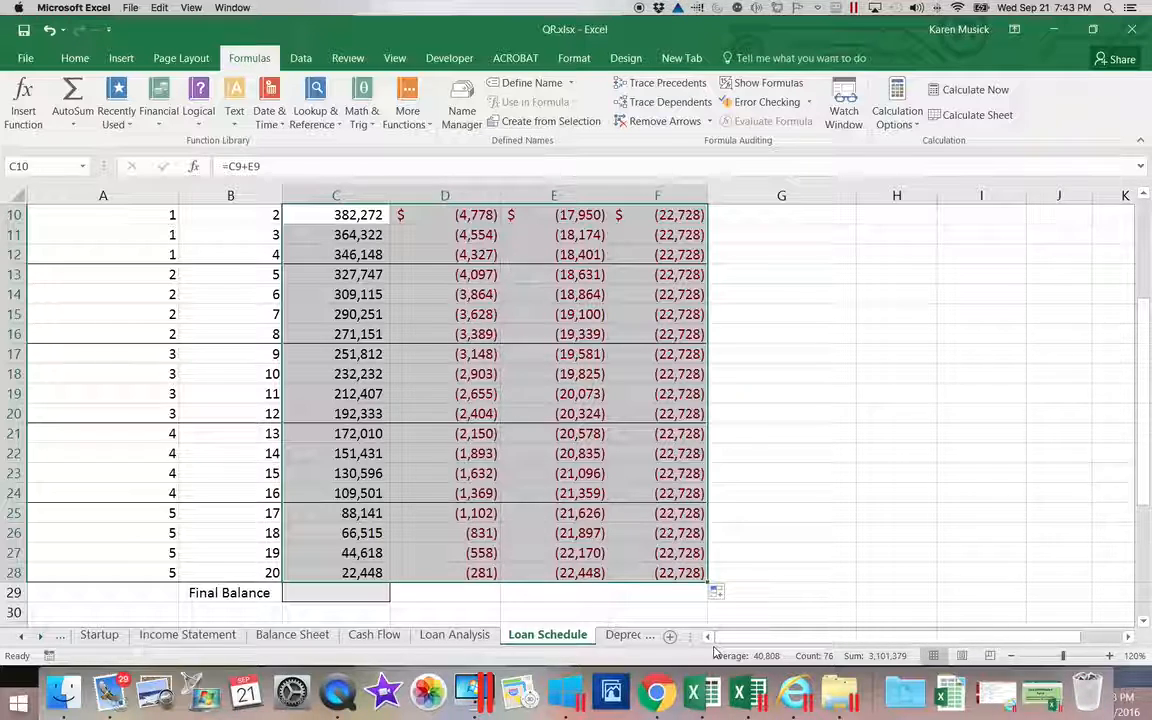
Fill the C28 balance formula into C29 without formatting, giving a $0.00 Final Balance.
left_click(369, 595)
left_click(378, 572)
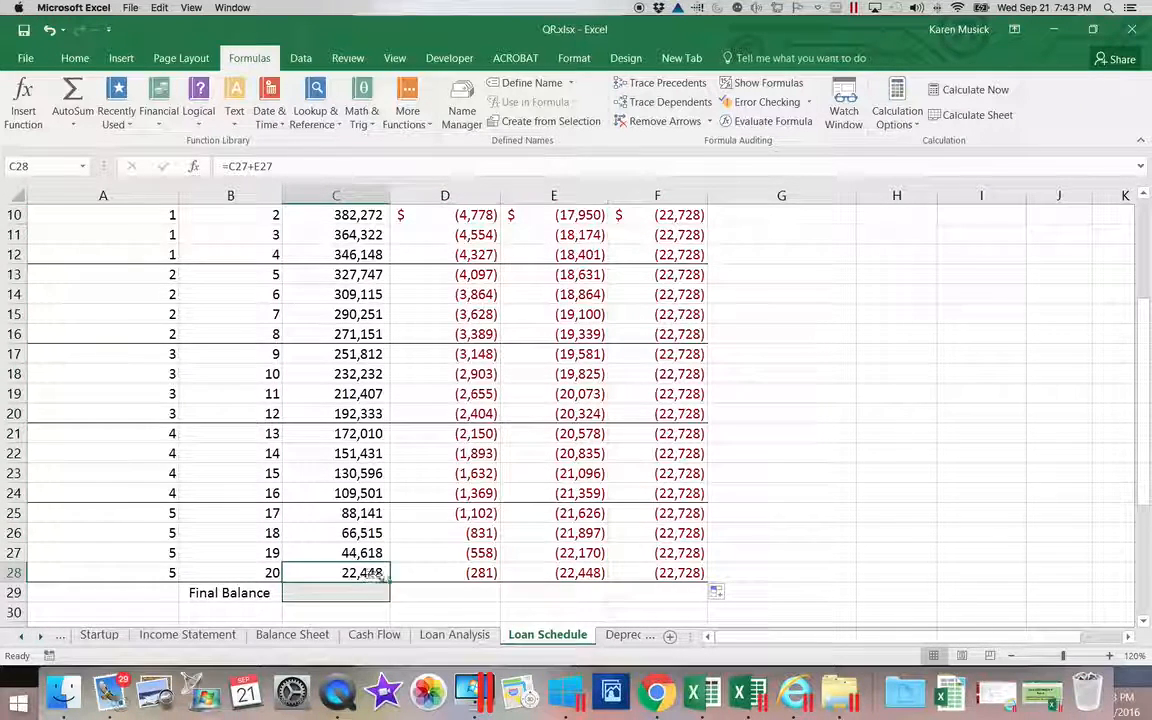
left_click_drag(391, 585, 386, 597)
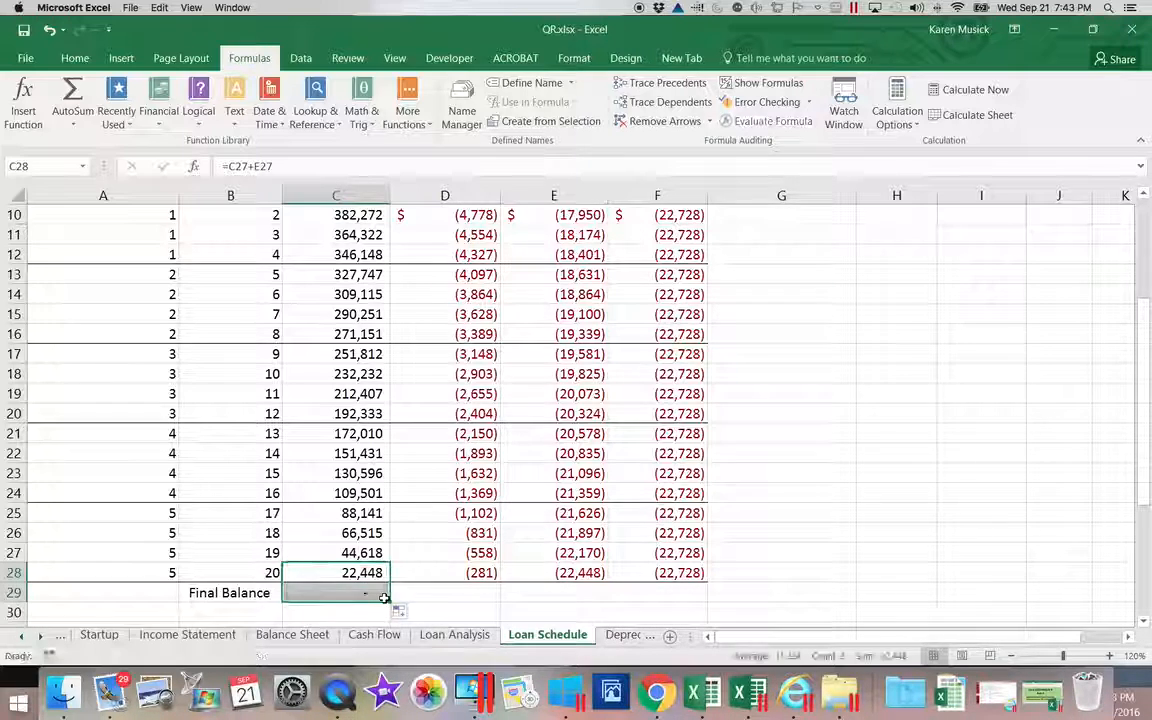
left_click(402, 611)
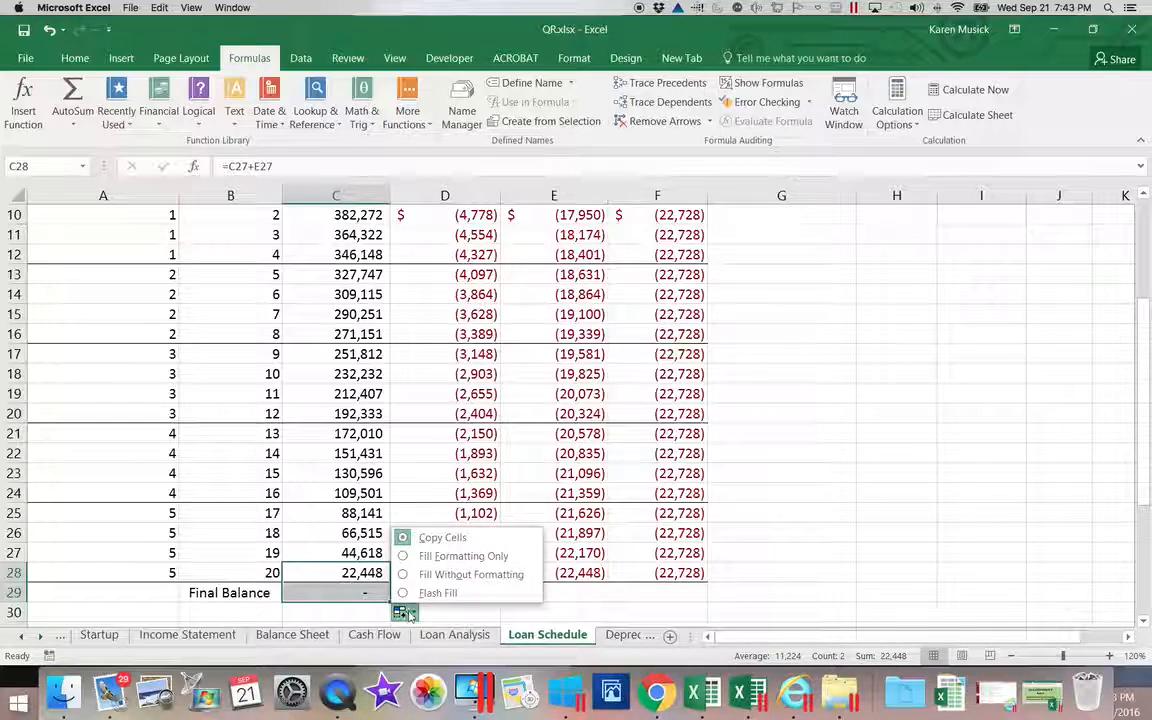
left_click(439, 581)
left_click(506, 618)
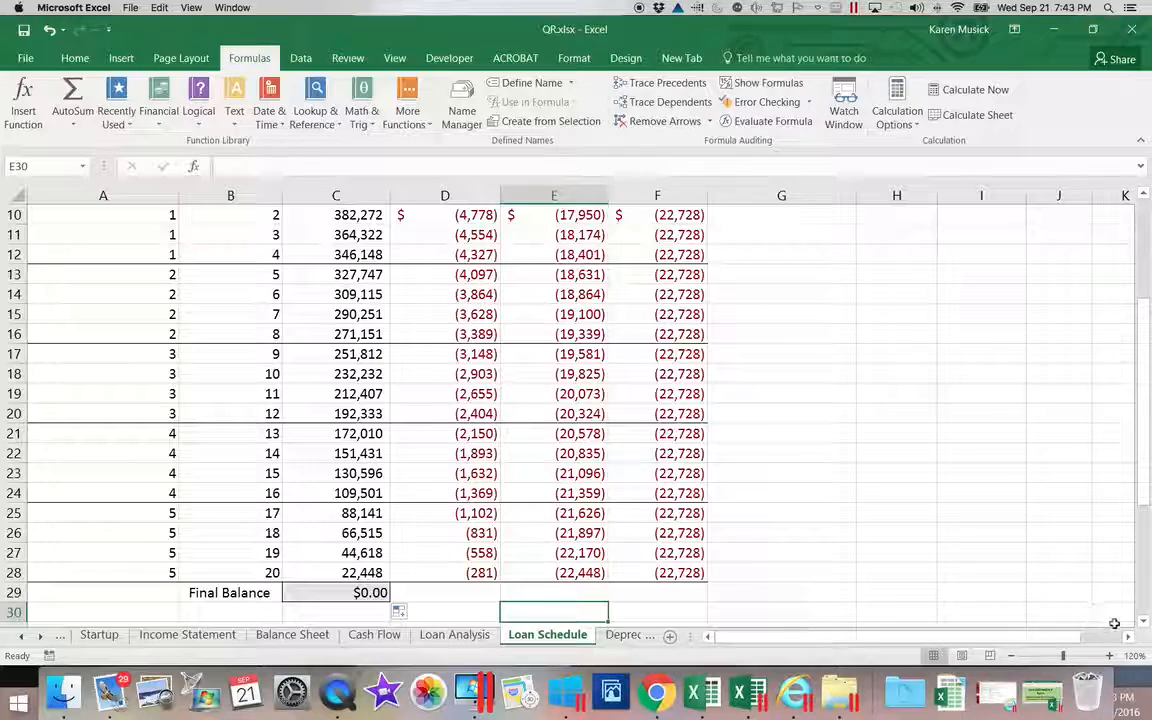
left_click(1144, 621)
left_click(1144, 621)
left_click(1144, 621)
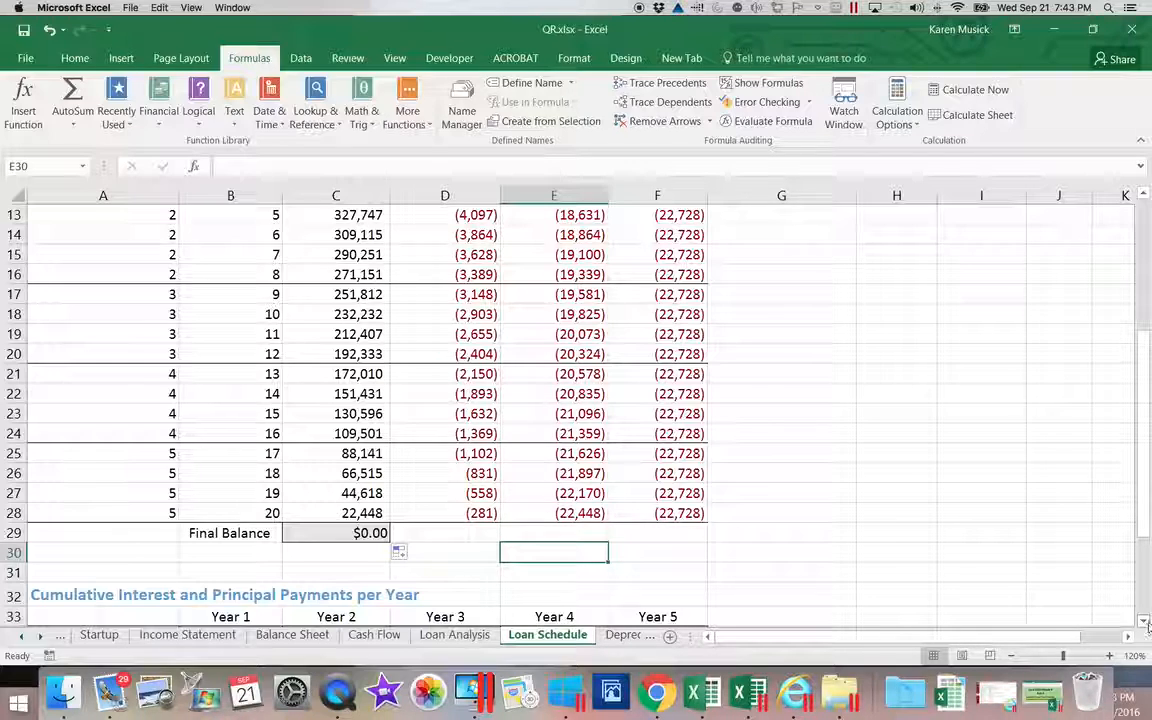
Scroll below the $0.00 Final Balance to show the yearly cumulative interest and principal table.
left_click(1146, 621)
left_click(1146, 621)
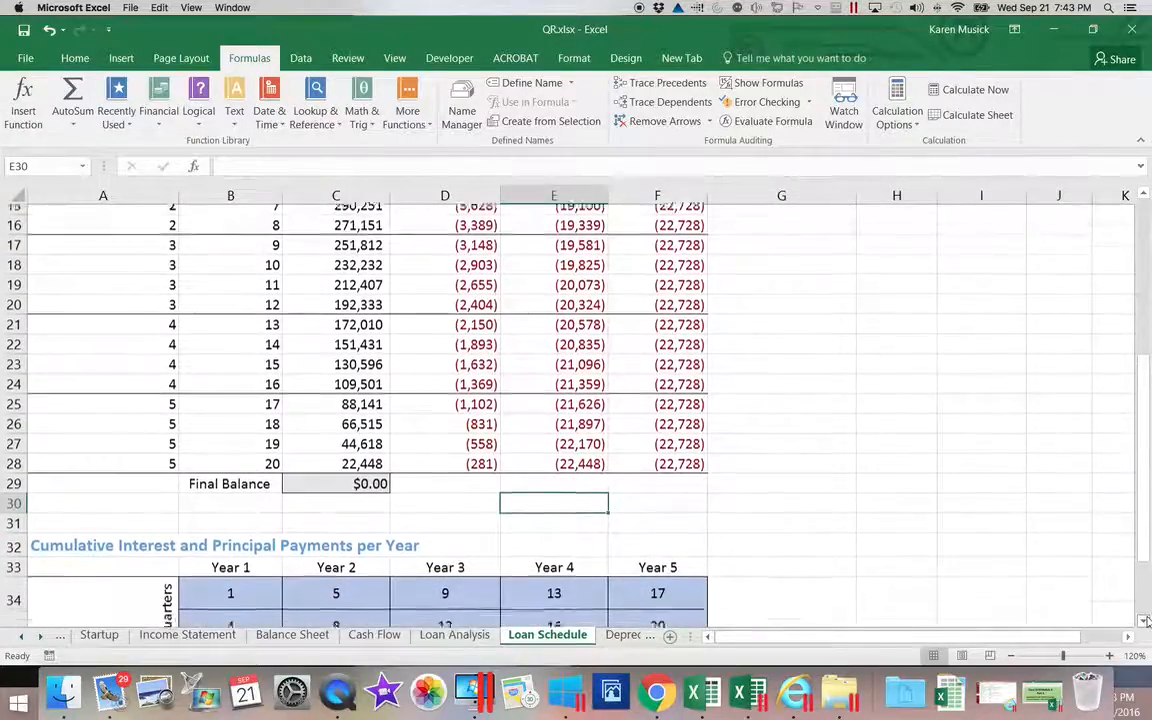
left_click(1146, 621)
left_click(1146, 621)
left_click(1146, 621)
left_click(1146, 621)
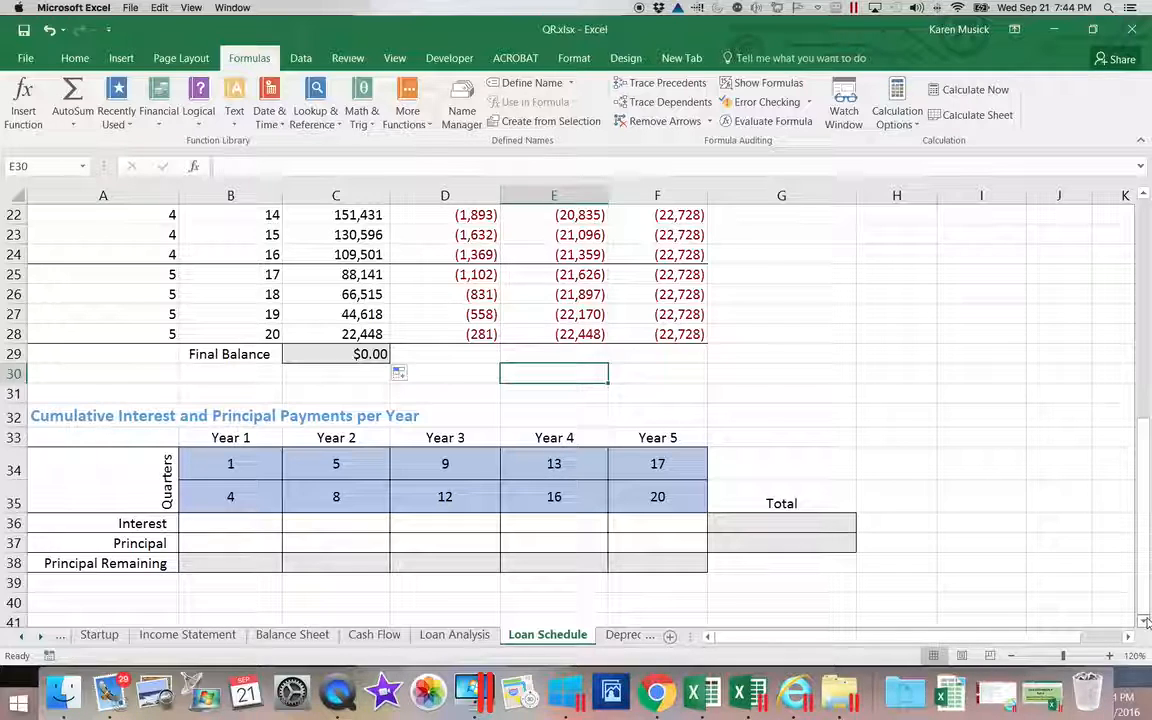
scroll(1146, 622, "down", 6)
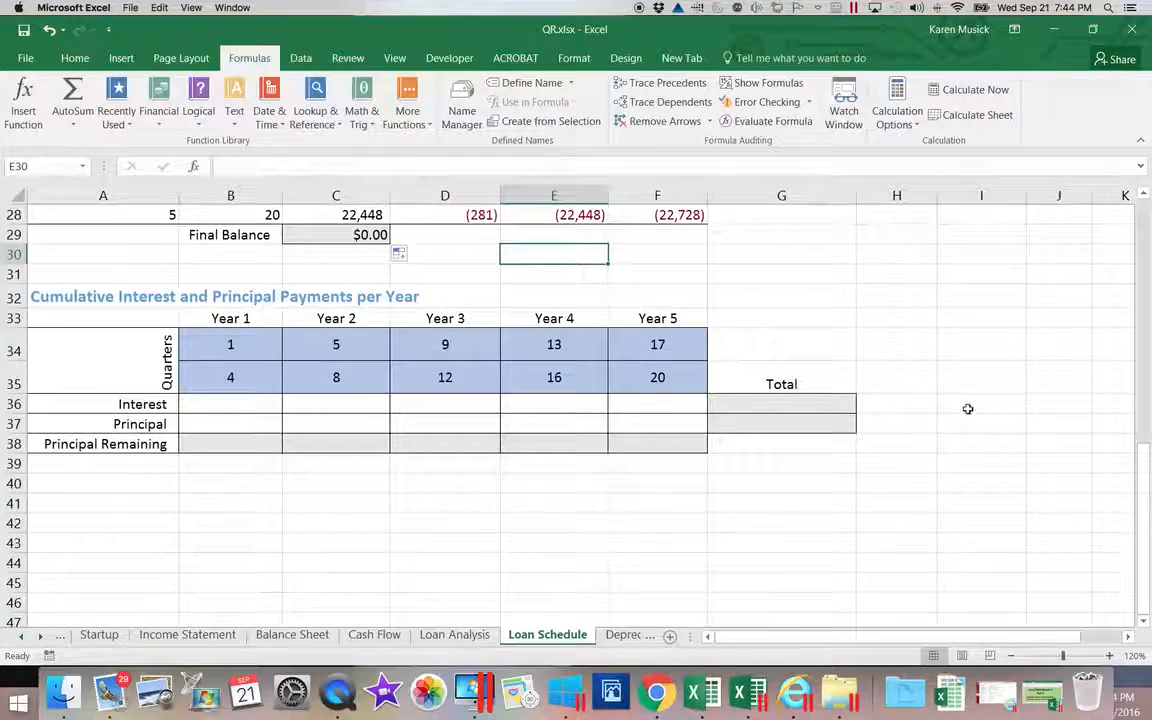
left_click_drag(1143, 490, 1142, 462)
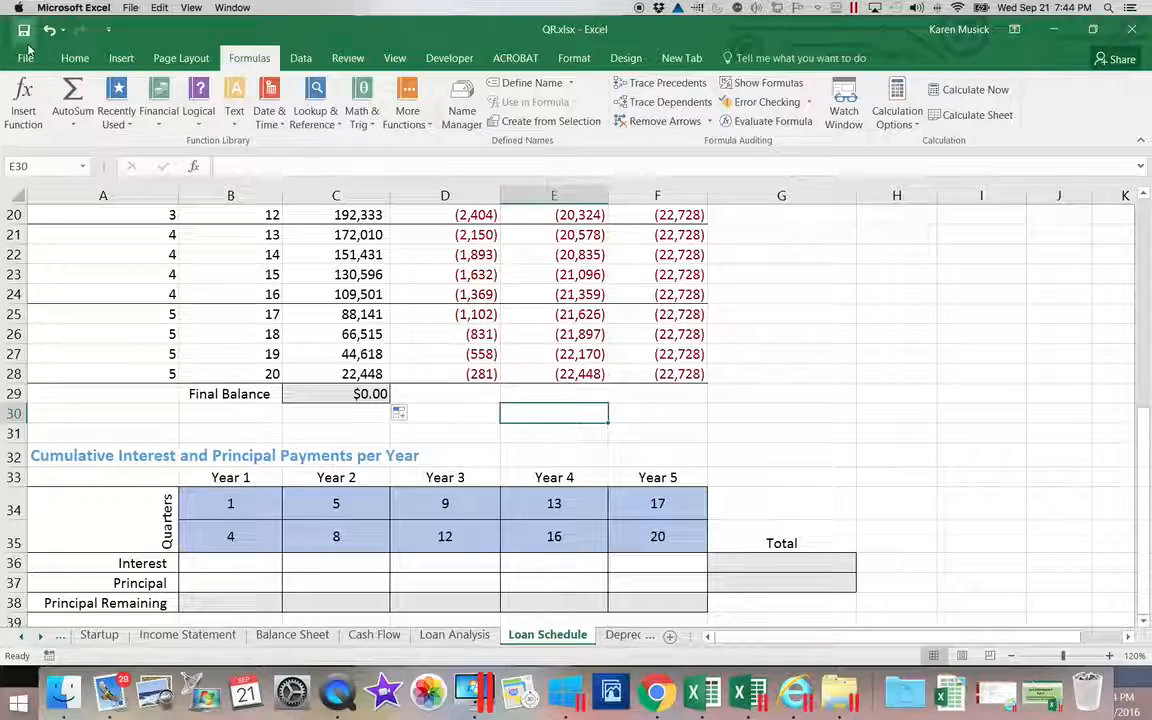